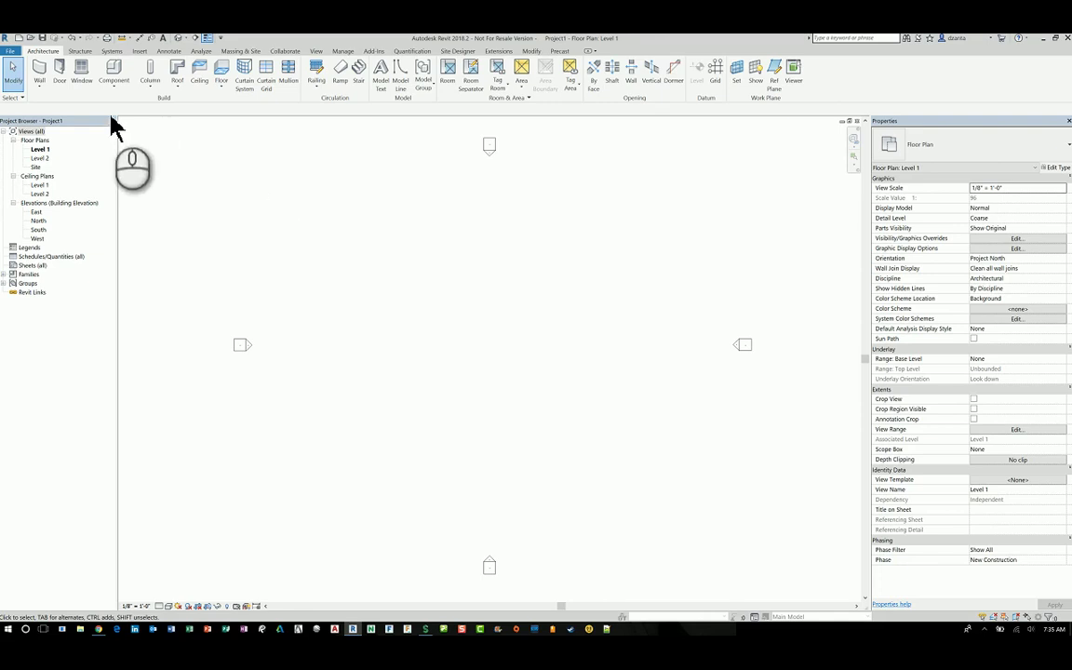
# Draw a 24'-0" Storefront curtain wall horizontally across the middle of the Level 1 plan
pyautogui.click(45, 90)
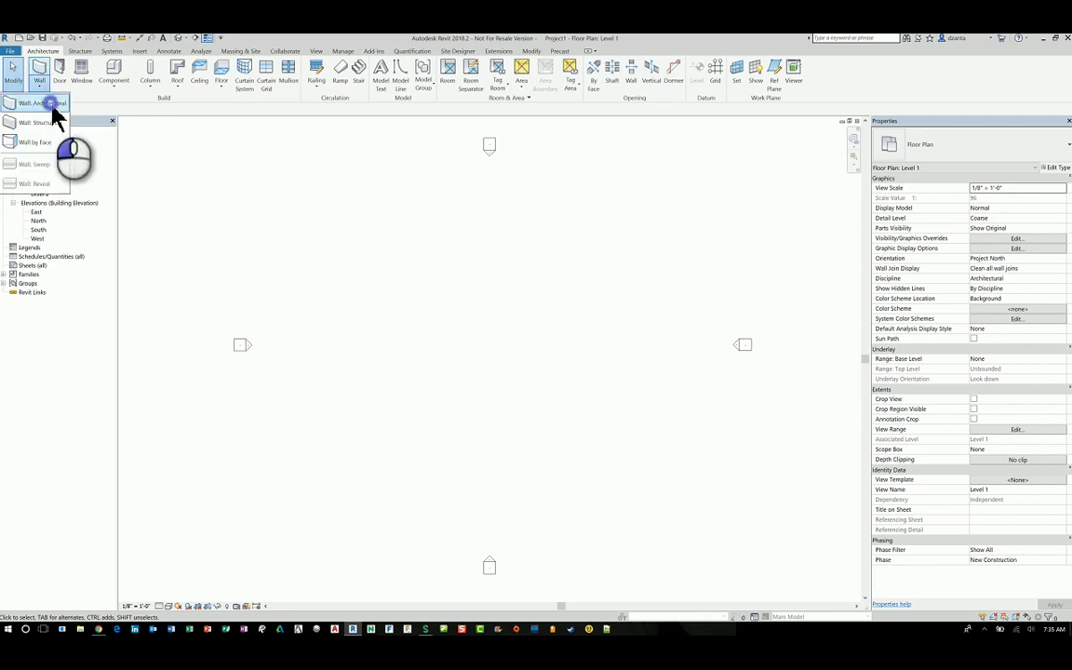
pyautogui.click(47, 104)
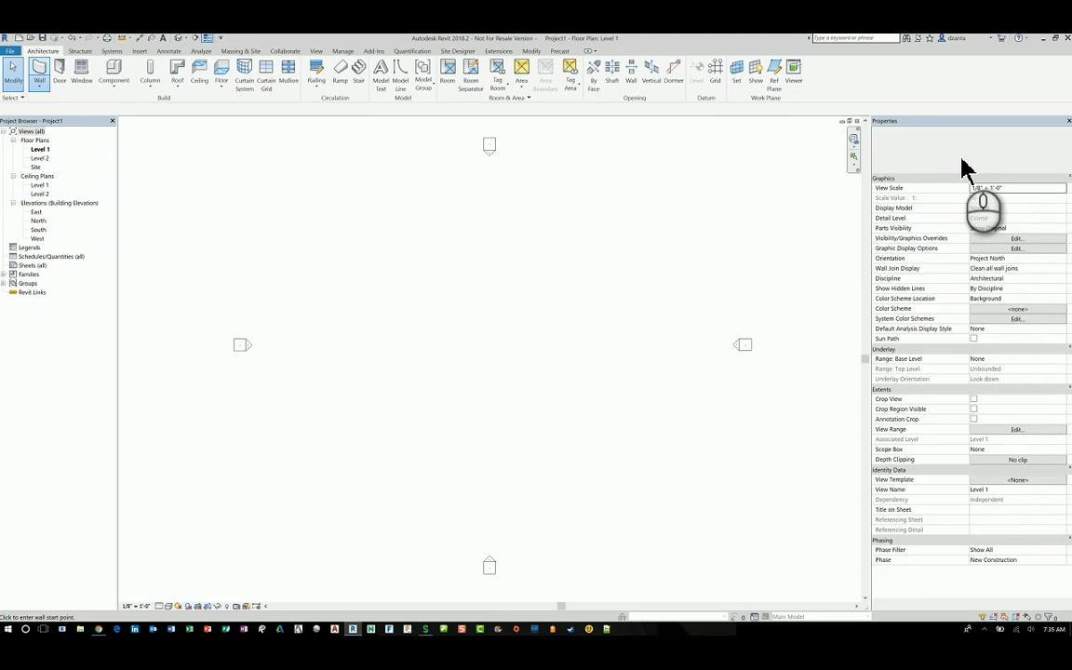
pyautogui.click(959, 153)
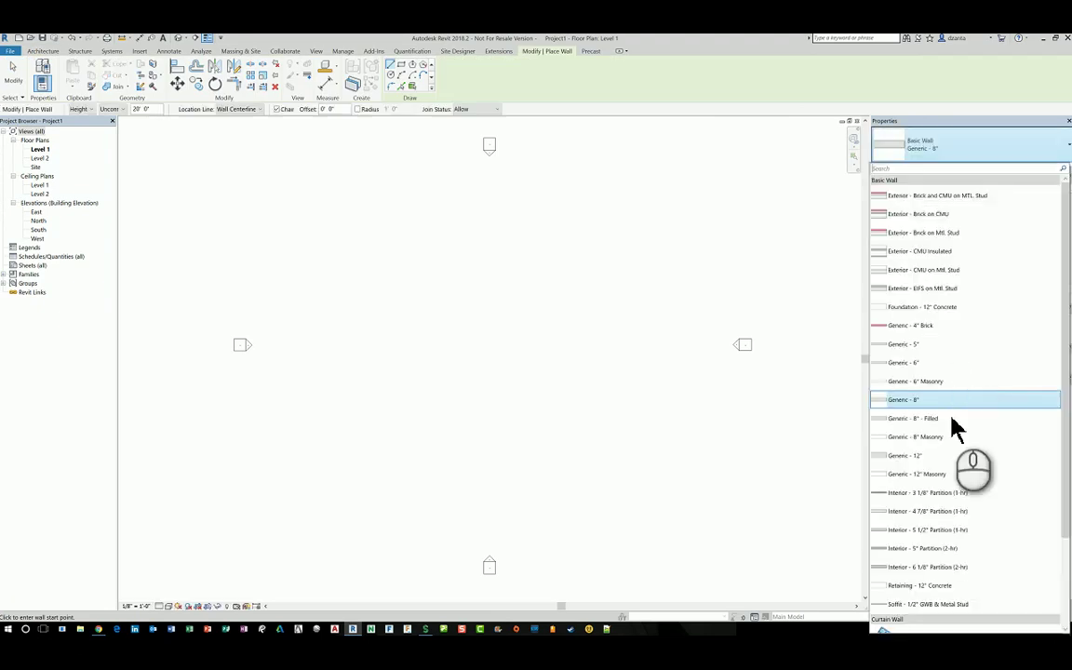
pyautogui.scroll(-2, 954, 438)
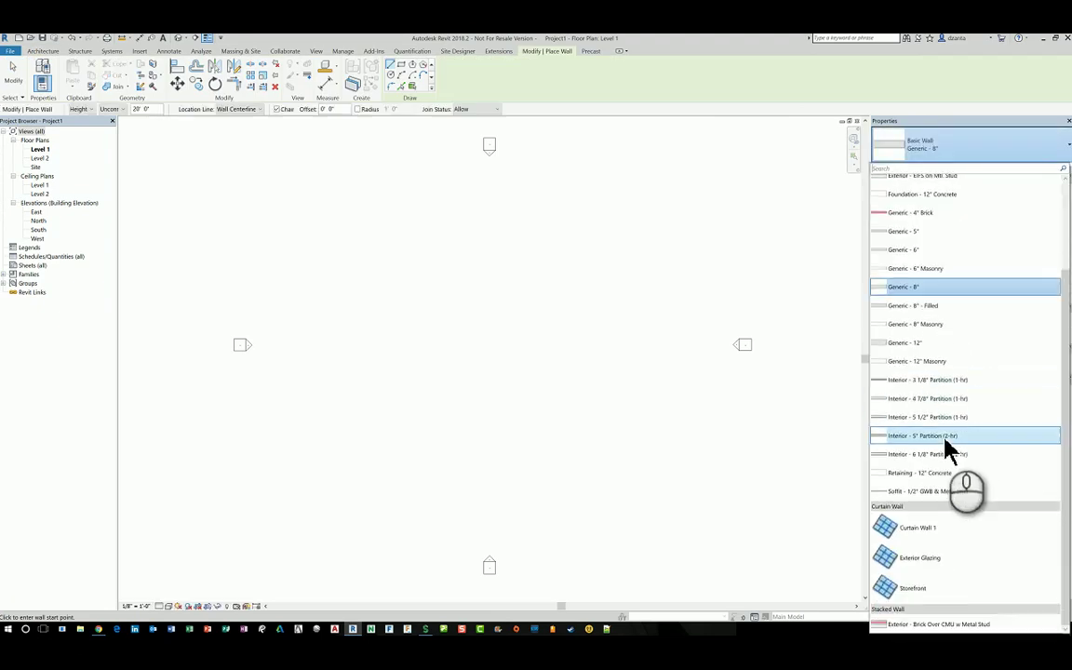
pyautogui.click(921, 598)
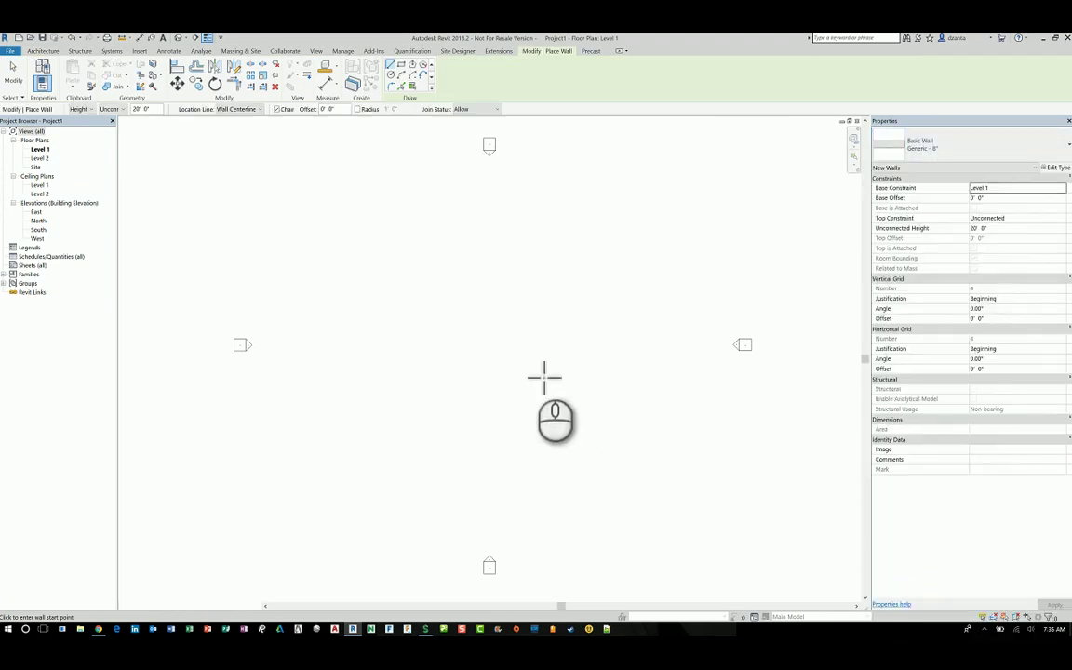
pyautogui.click(452, 343)
pyautogui.click(524, 343)
pyautogui.click(14, 75)
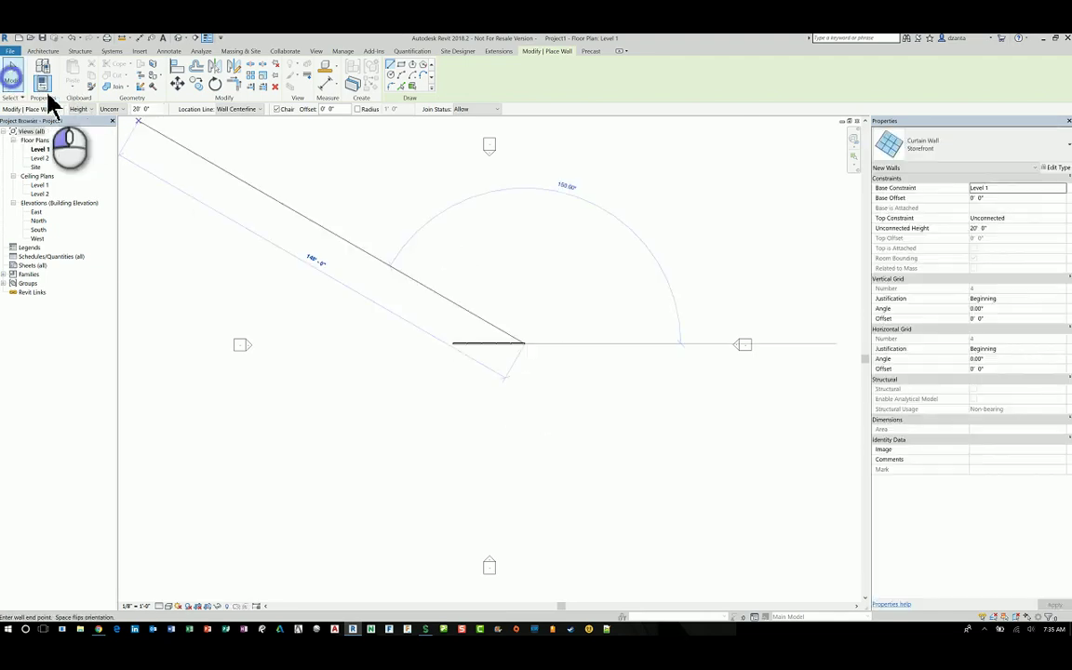
# Open the North elevation and zoom and pan to center the Storefront wall's glazed grid
pyautogui.doubleClick(38, 221)
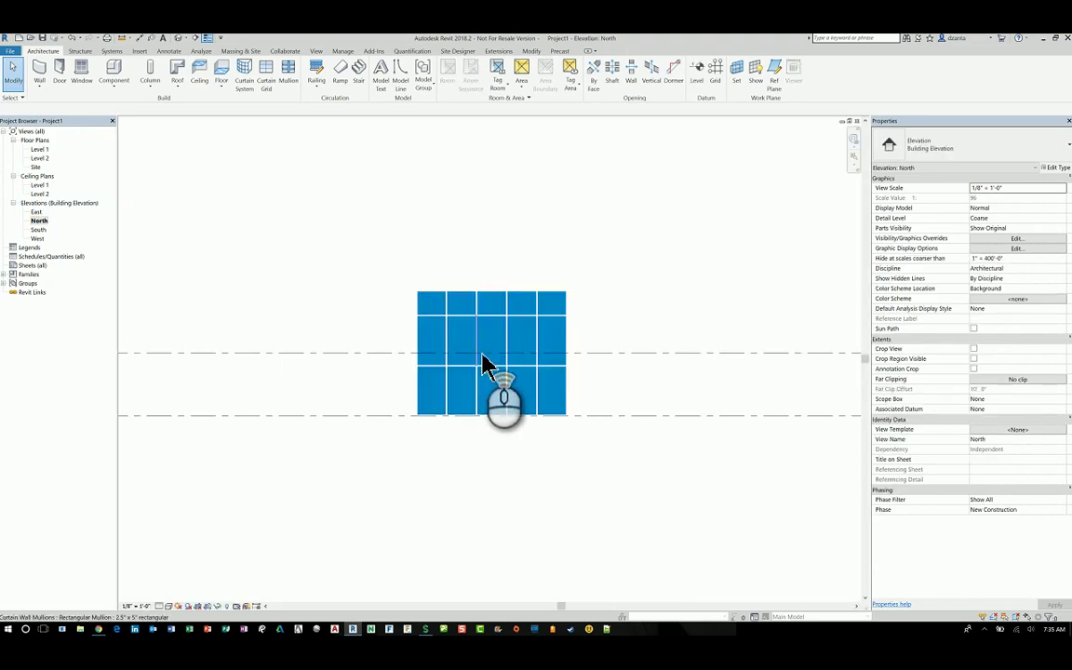
pyautogui.scroll(4, 482, 363)
pyautogui.scroll(1, 482, 363)
pyautogui.moveTo(673, 376); pyautogui.dragTo(645, 411, button='middle')
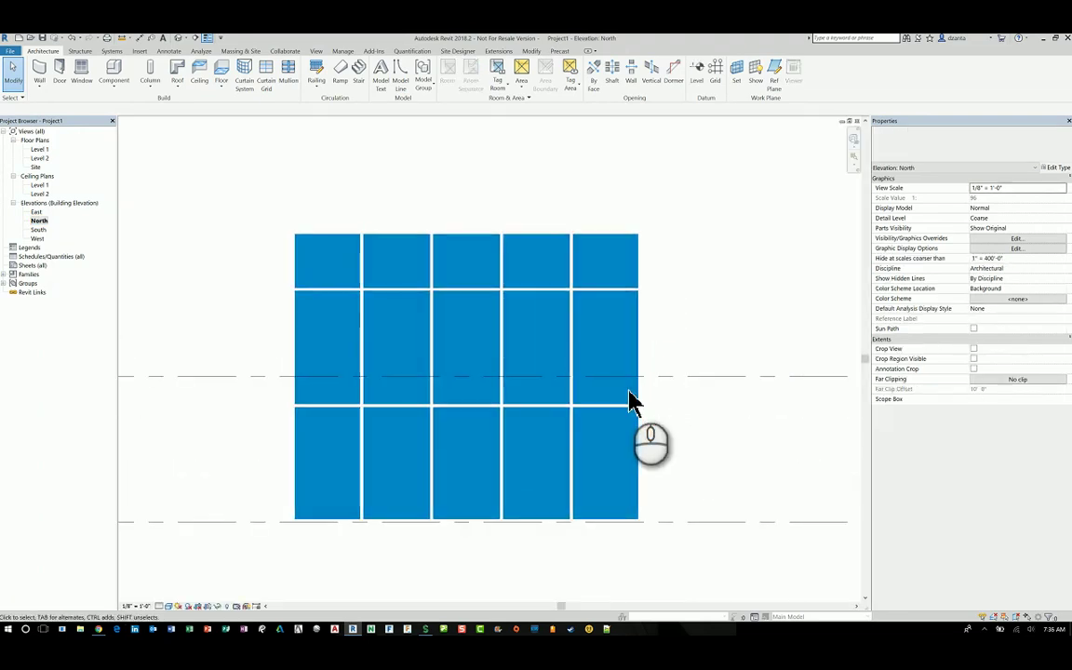
pyautogui.scroll(1, 629, 400)
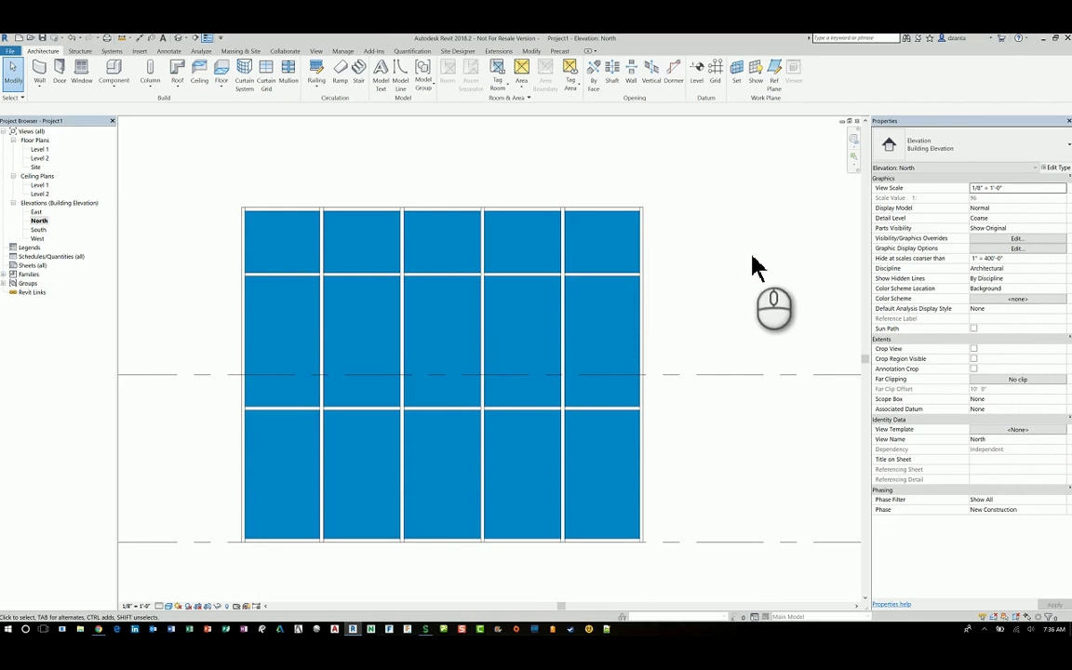
# Change the Storefront wall type's Curtain Panel to System Panel : Solid and confirm it
pyautogui.click(646, 224)
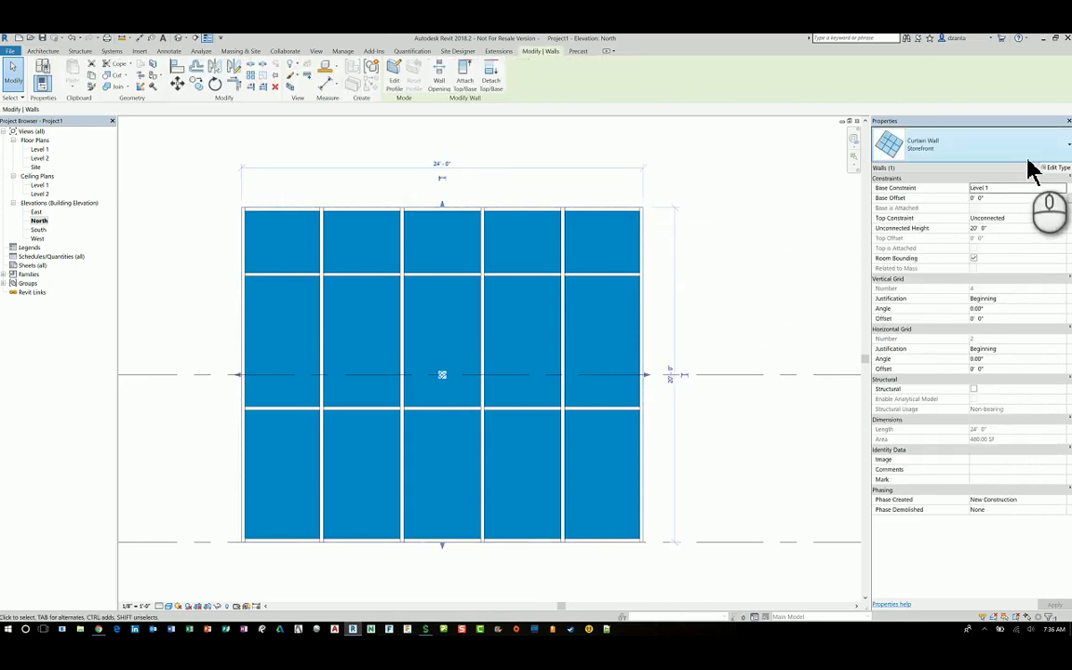
pyautogui.click(1056, 169)
pyautogui.click(778, 302)
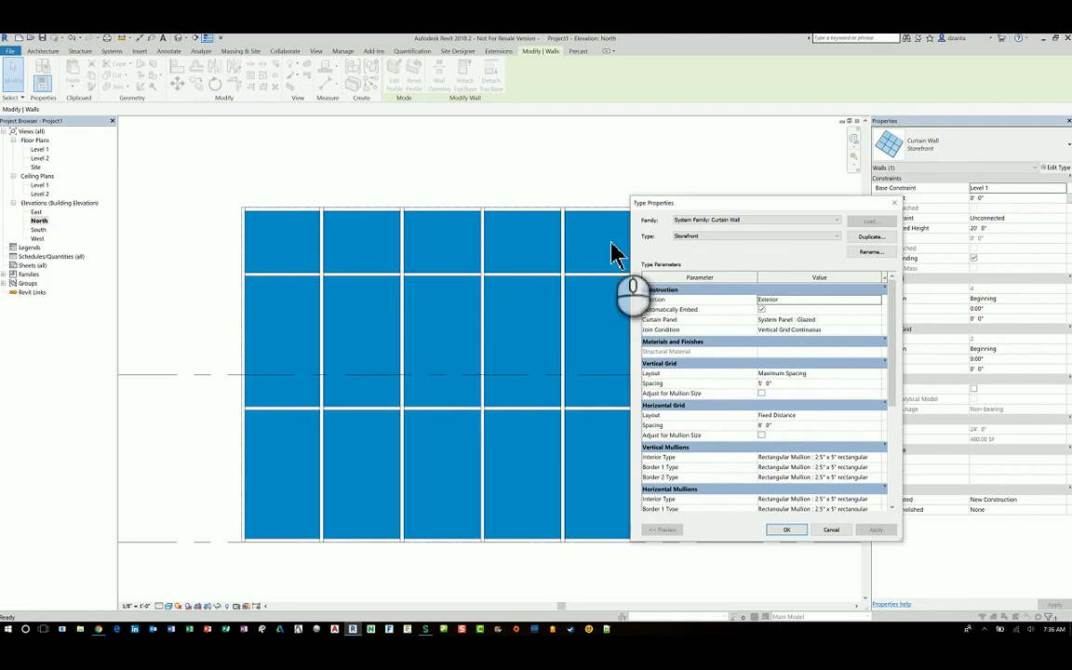
pyautogui.click(877, 319)
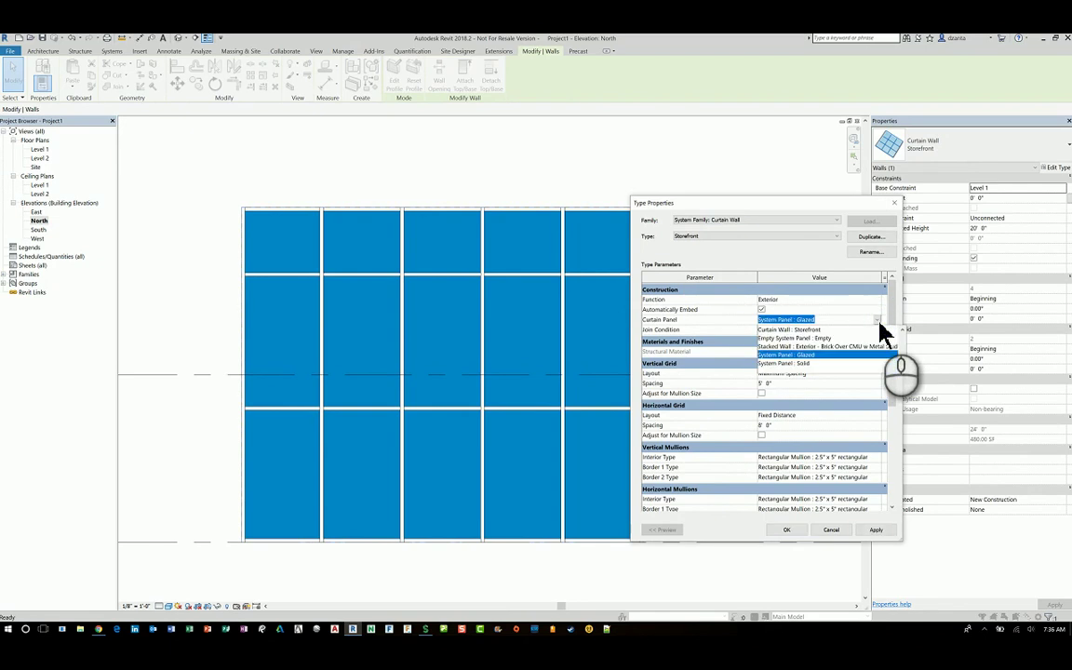
pyautogui.click(804, 364)
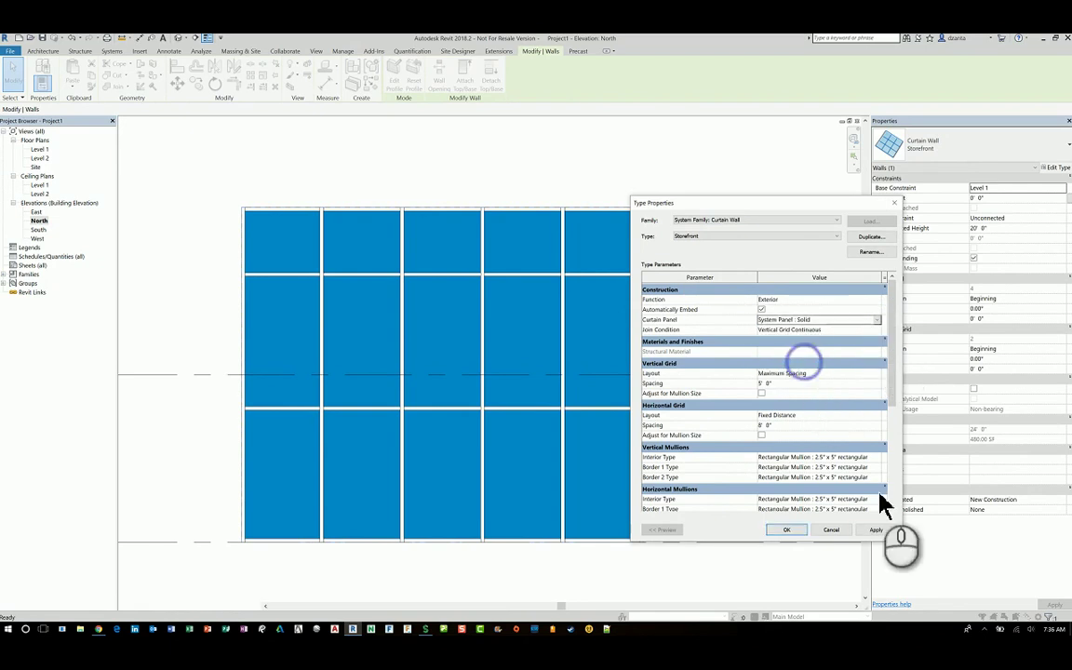
pyautogui.click(876, 530)
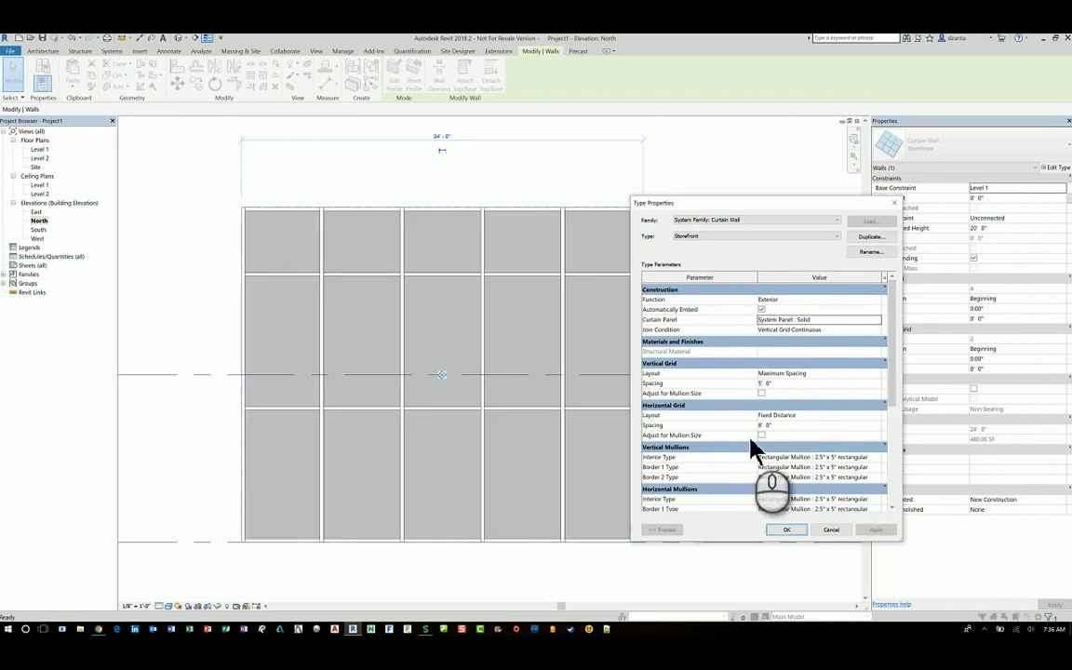
pyautogui.click(876, 319)
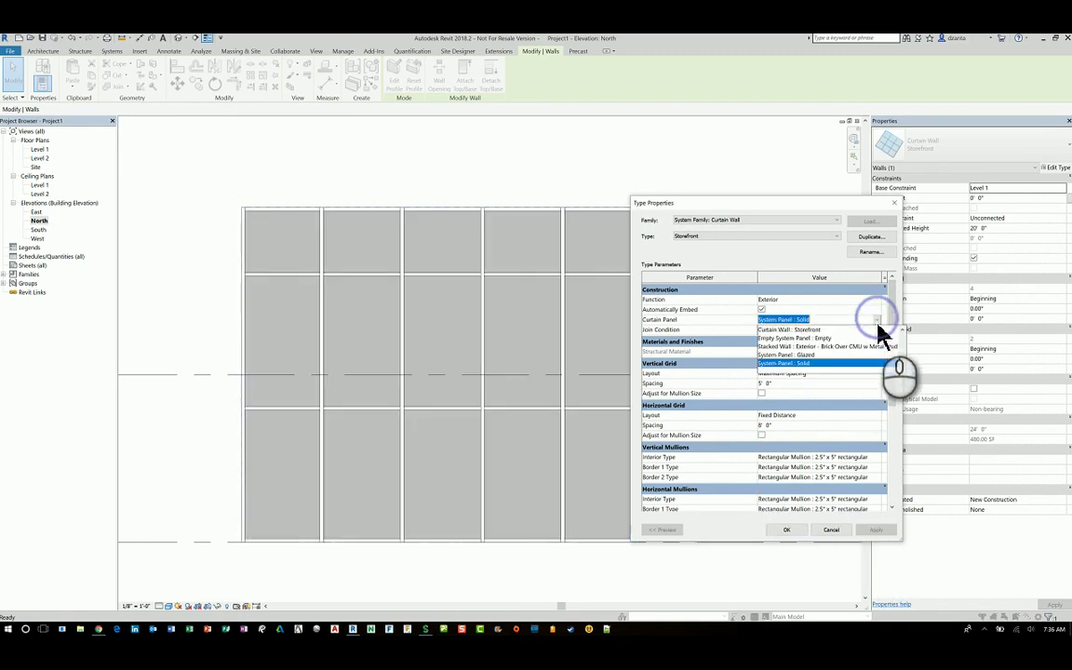
pyautogui.moveTo(901, 359)
pyautogui.mouseDown()
pyautogui.moveTo(901, 336)
pyautogui.moveTo(901, 363)
pyautogui.mouseUp()
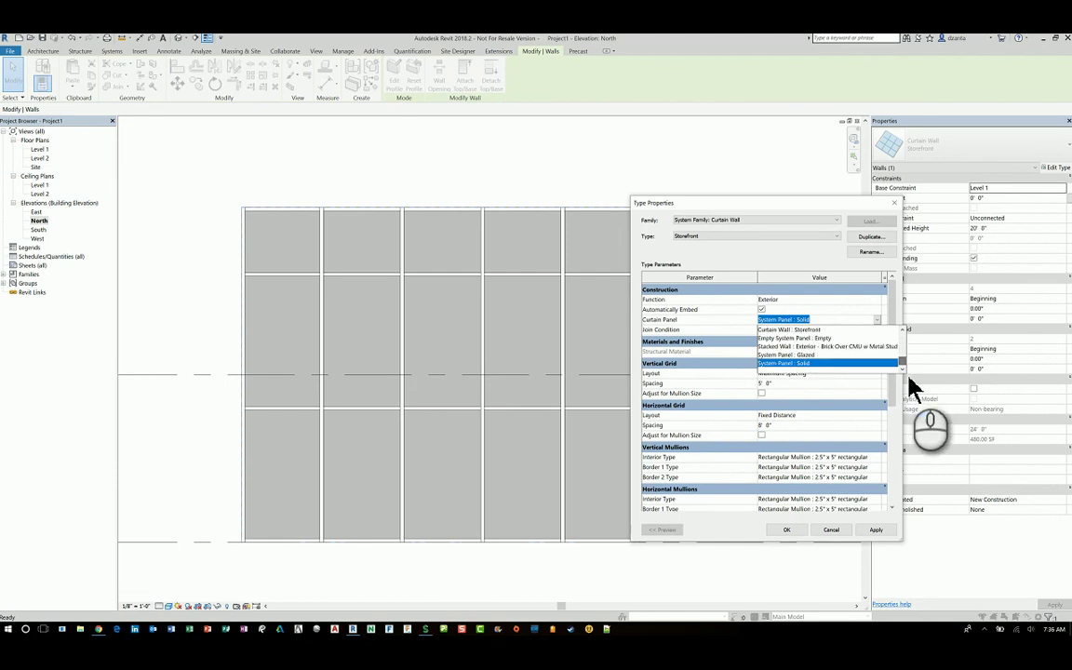
pyautogui.click(826, 261)
pyautogui.click(826, 529)
# Load Door-Curtain-Wall-Double-Glass and two other curtain-wall door families from the Doors library
pyautogui.click(744, 396)
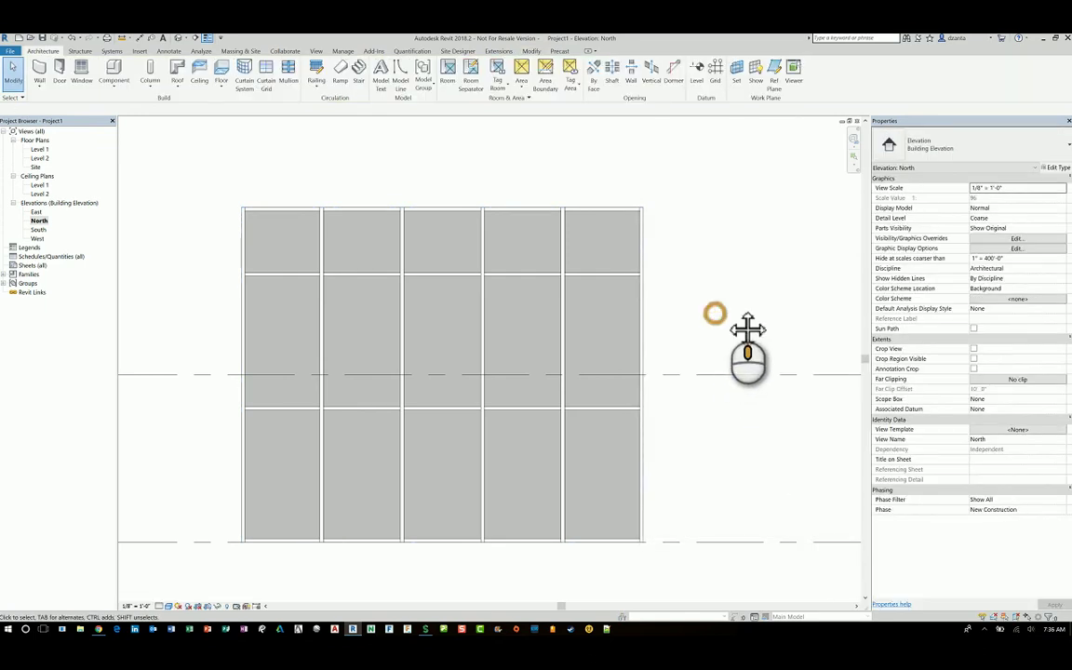
pyautogui.moveTo(713, 322); pyautogui.dragTo(735, 298, button='middle')
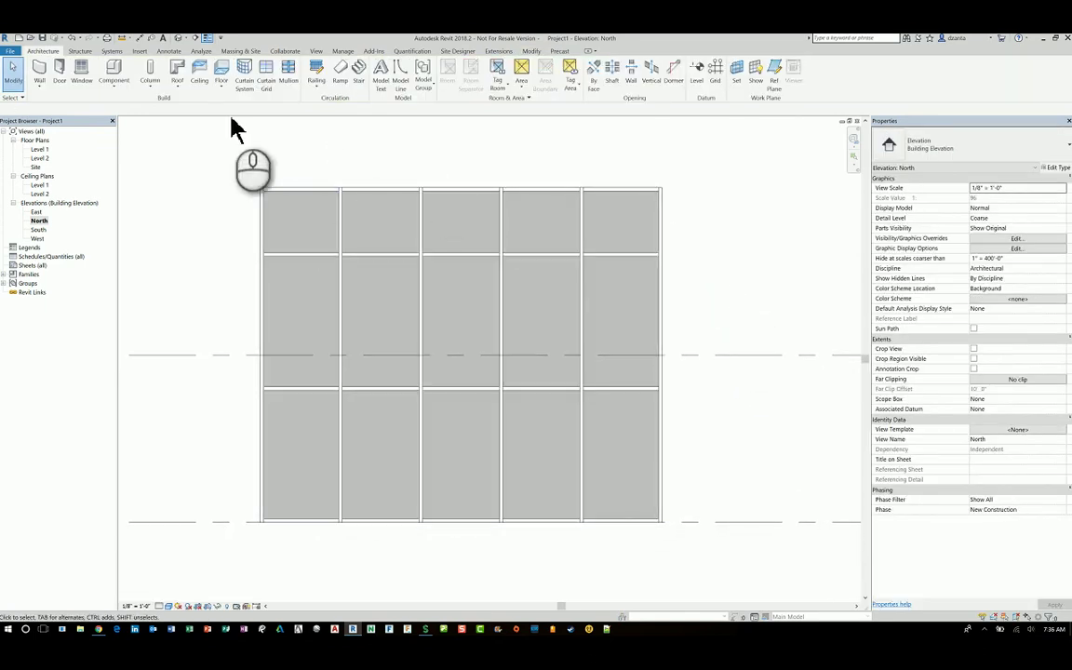
pyautogui.click(140, 51)
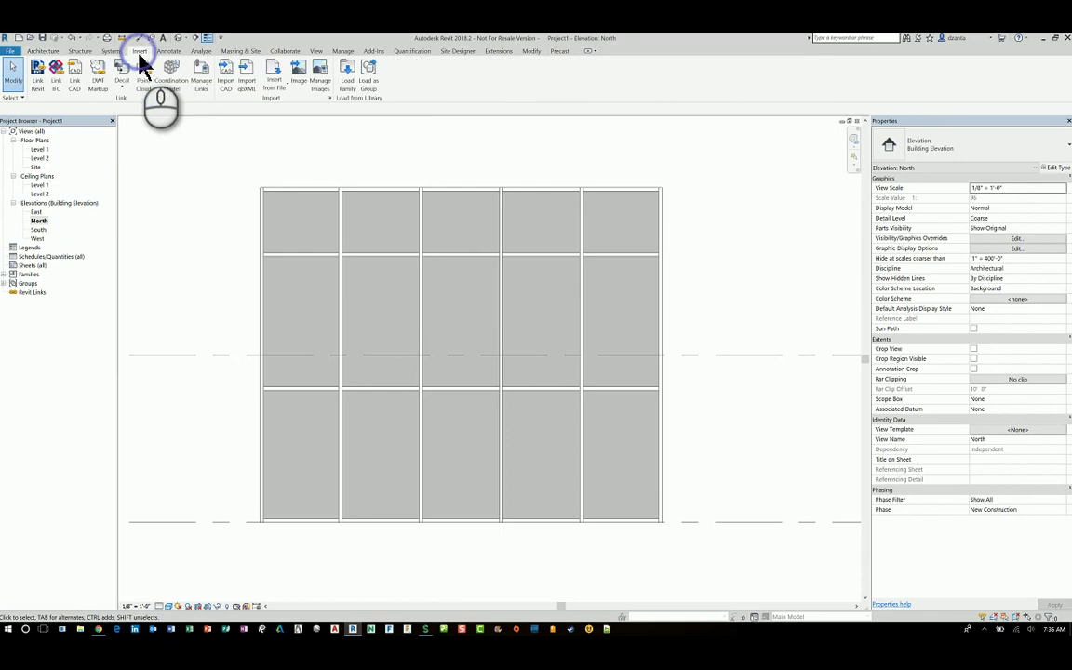
pyautogui.click(348, 74)
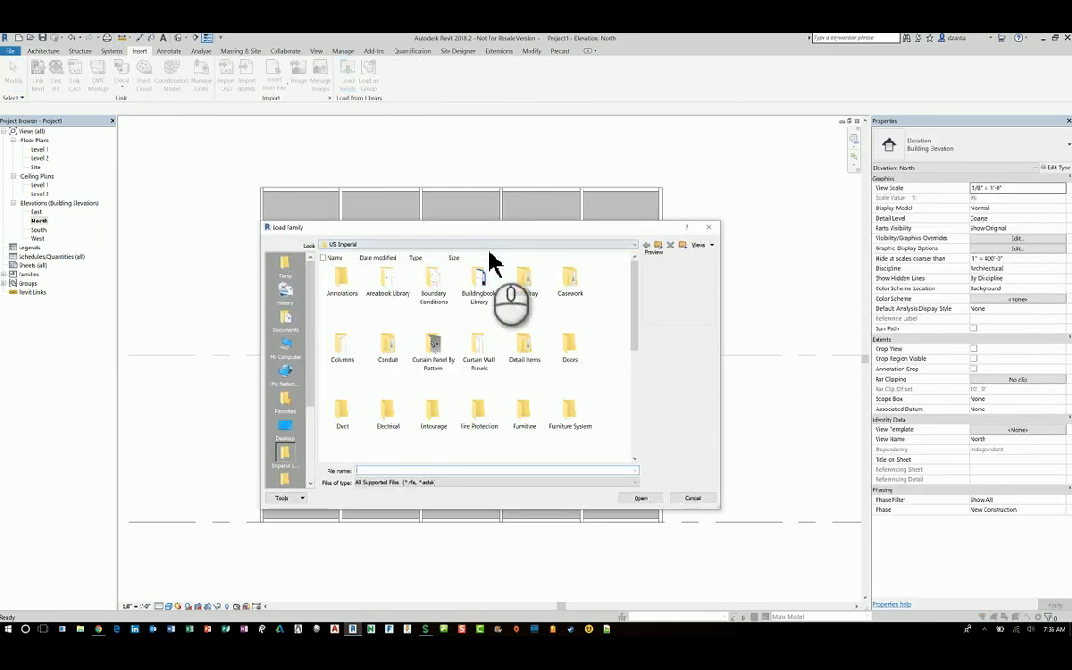
pyautogui.doubleClick(560, 355)
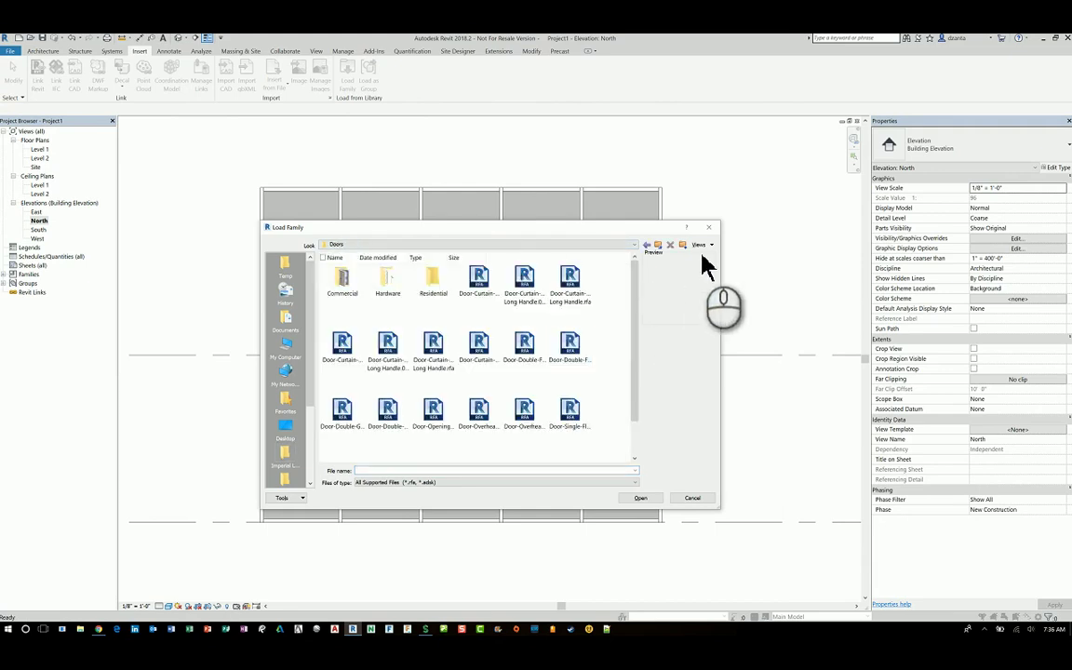
pyautogui.click(708, 246)
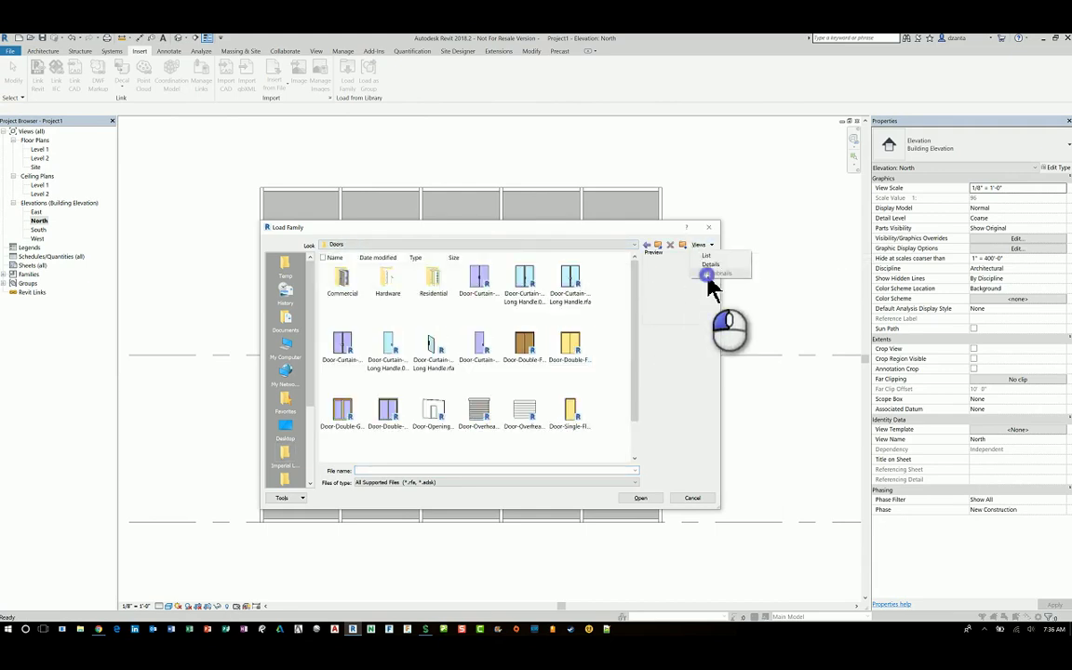
pyautogui.click(707, 276)
pyautogui.click(484, 307)
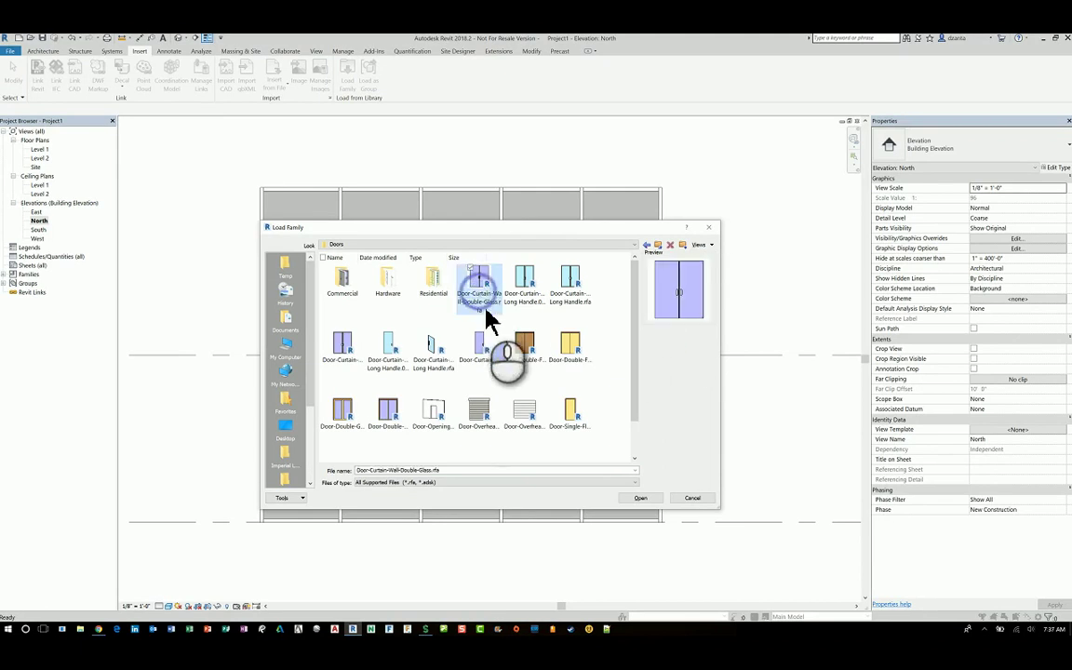
pyautogui.click(530, 305)
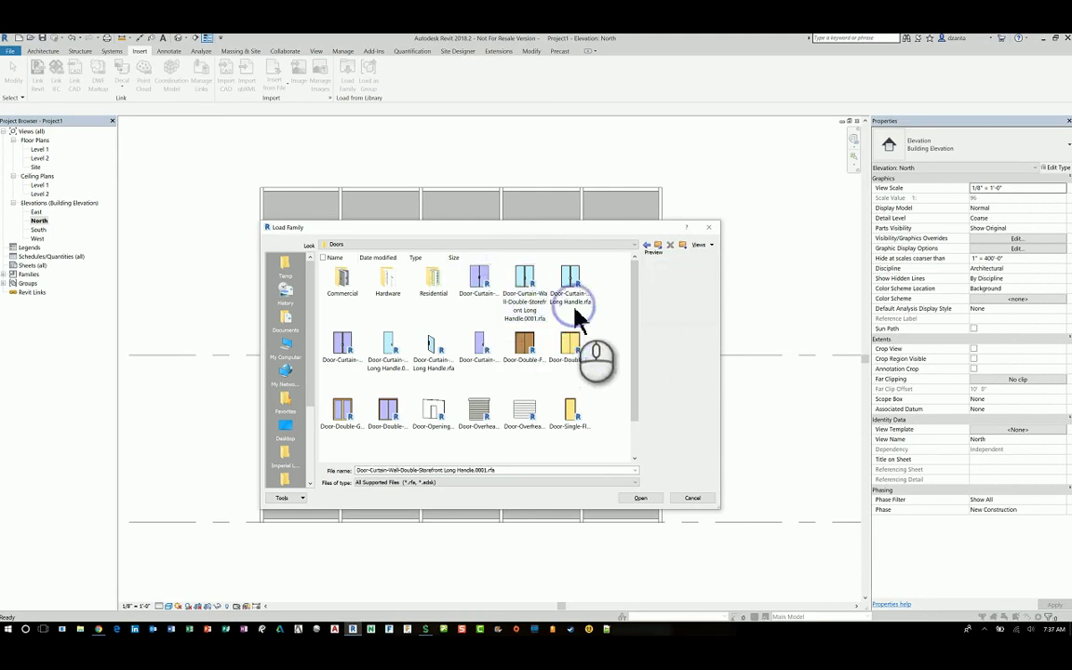
pyautogui.moveTo(614, 268); pyautogui.dragTo(555, 353)
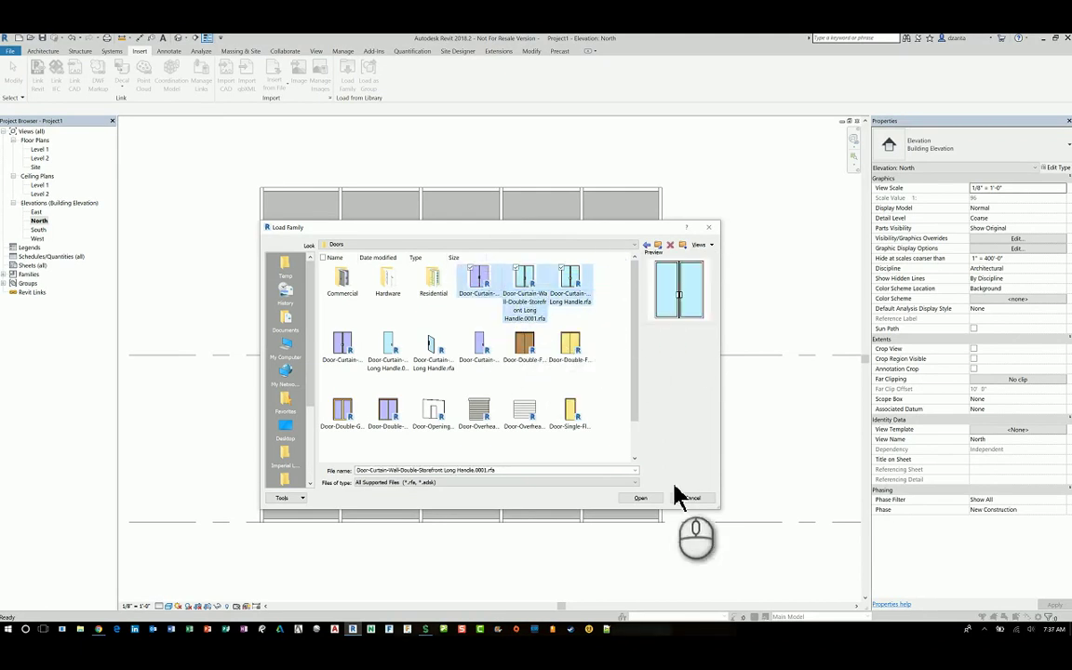
pyautogui.click(649, 500)
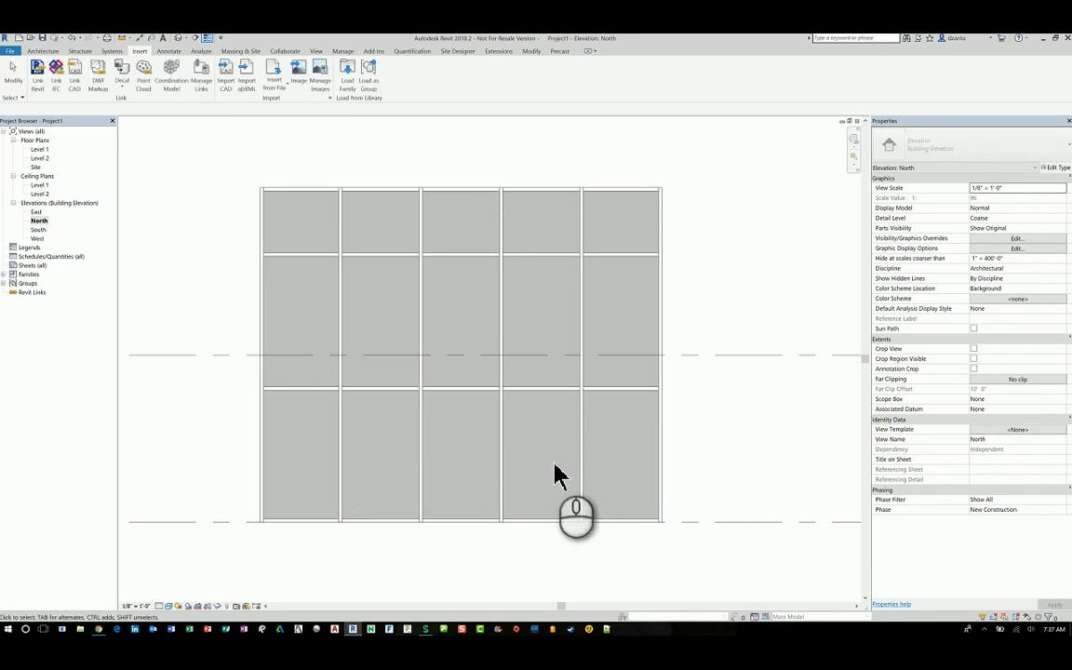
# Replace one lower curtain panel with the Door-Curtain-Wall-Double-Glass door
pyautogui.scroll(2, 557, 545)
pyautogui.scroll(1, 557, 545)
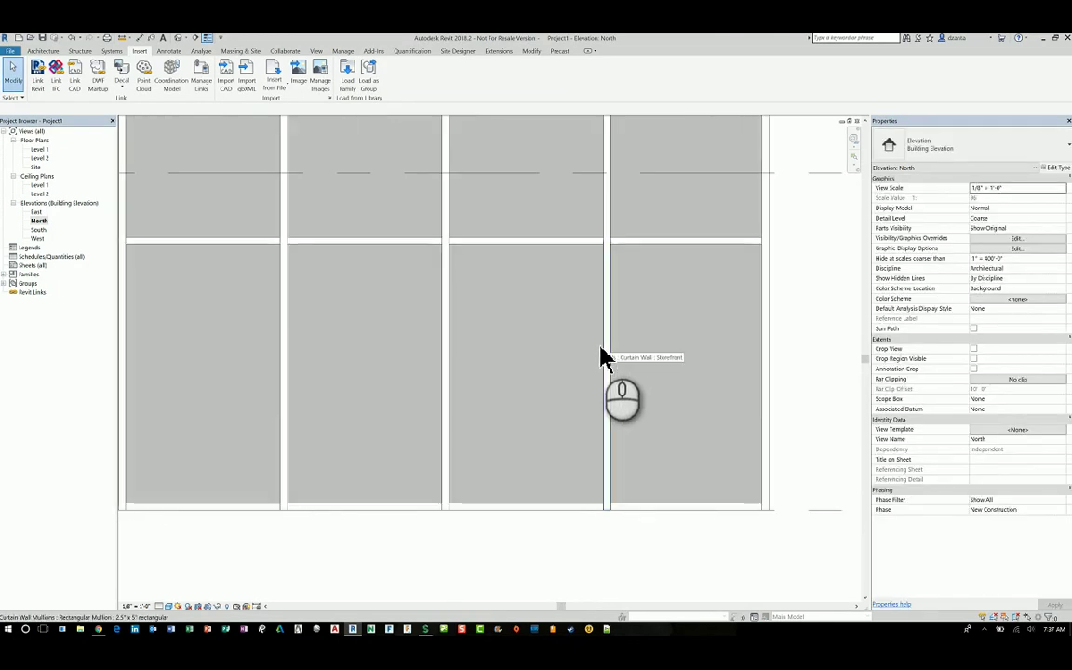
pyautogui.press('Tab')
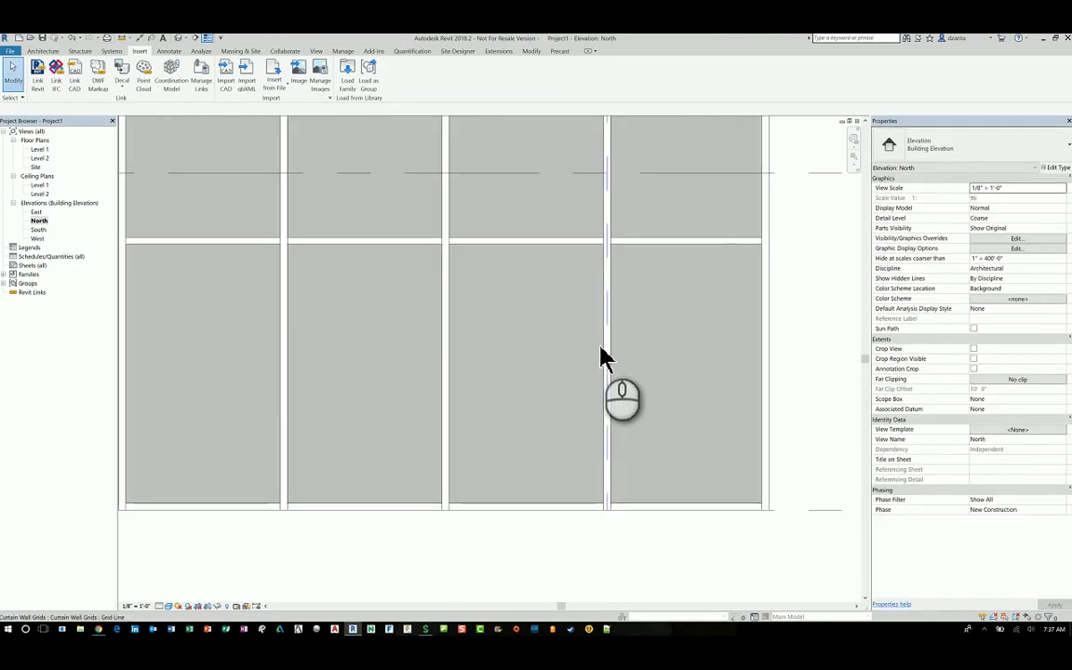
pyautogui.press('Tab')
pyautogui.click(600, 353)
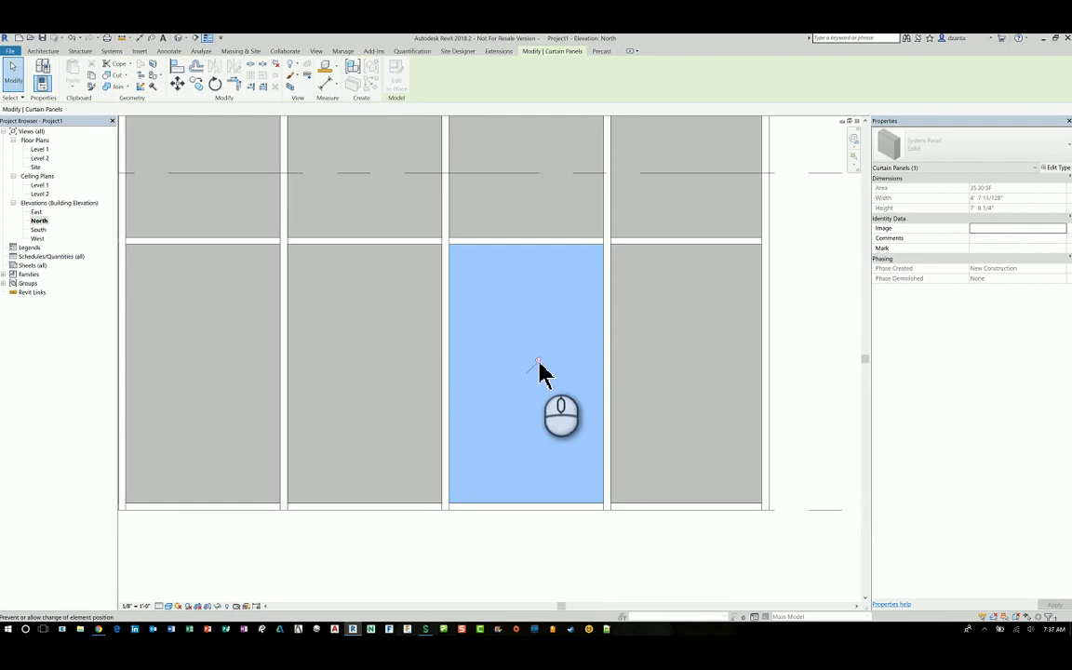
pyautogui.click(944, 156)
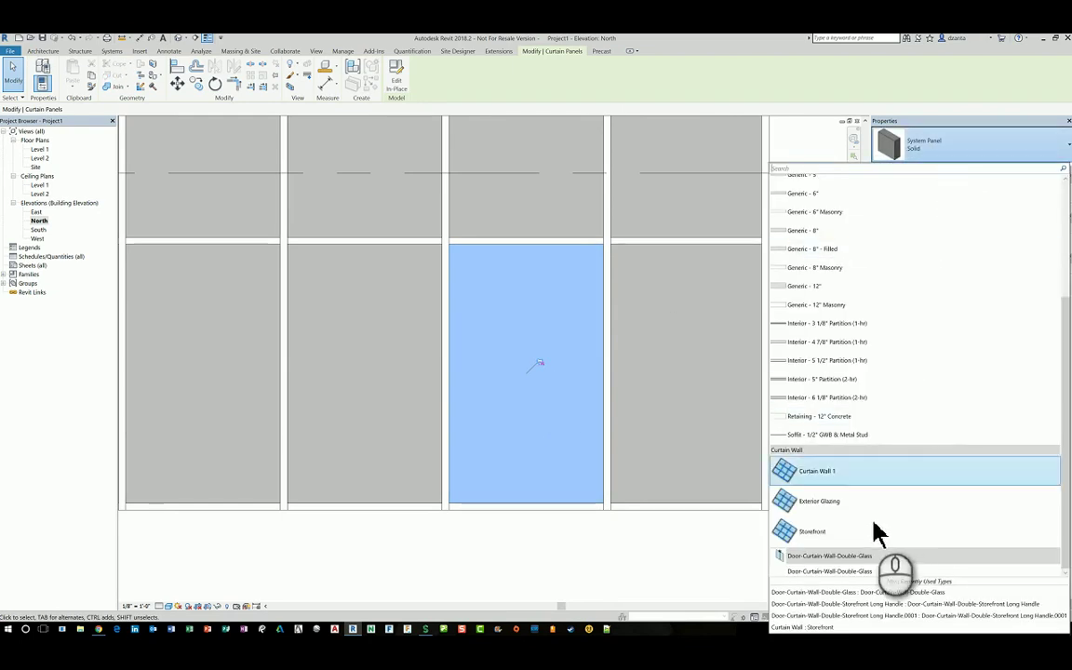
pyautogui.click(849, 573)
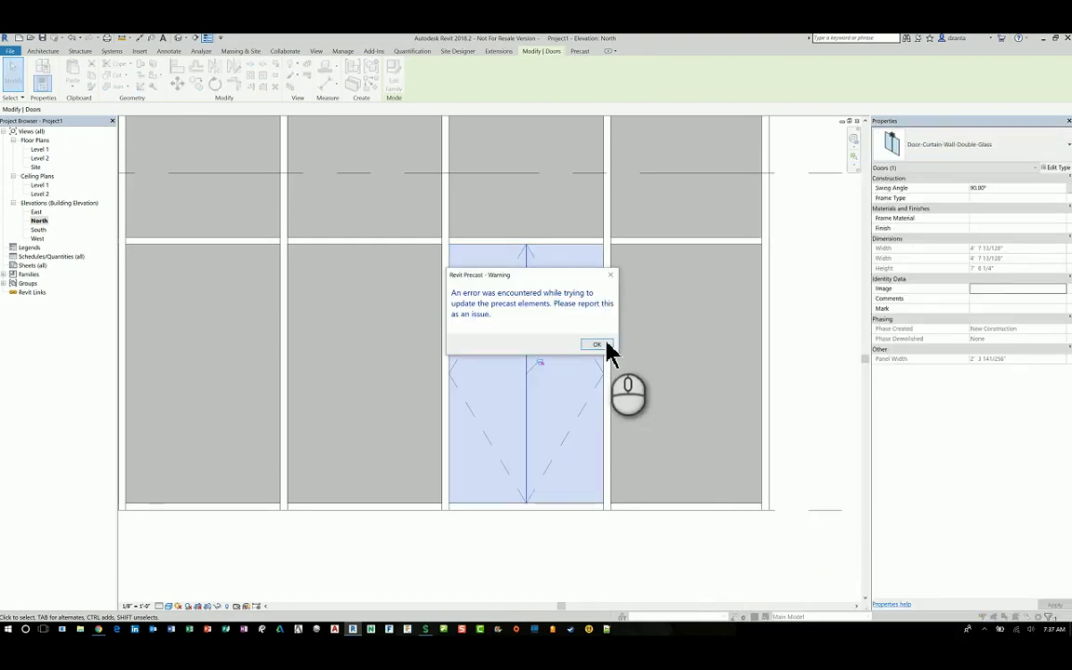
# Dismiss the precast update error warning and deselect the door
pyautogui.click(598, 345)
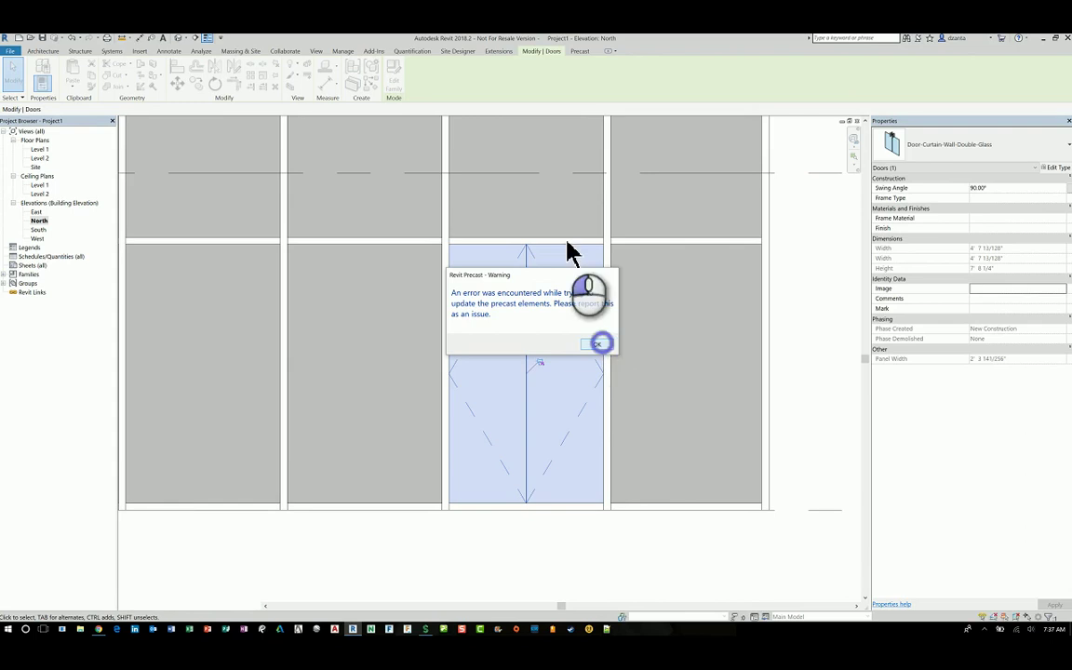
pyautogui.click(808, 347)
pyautogui.click(560, 51)
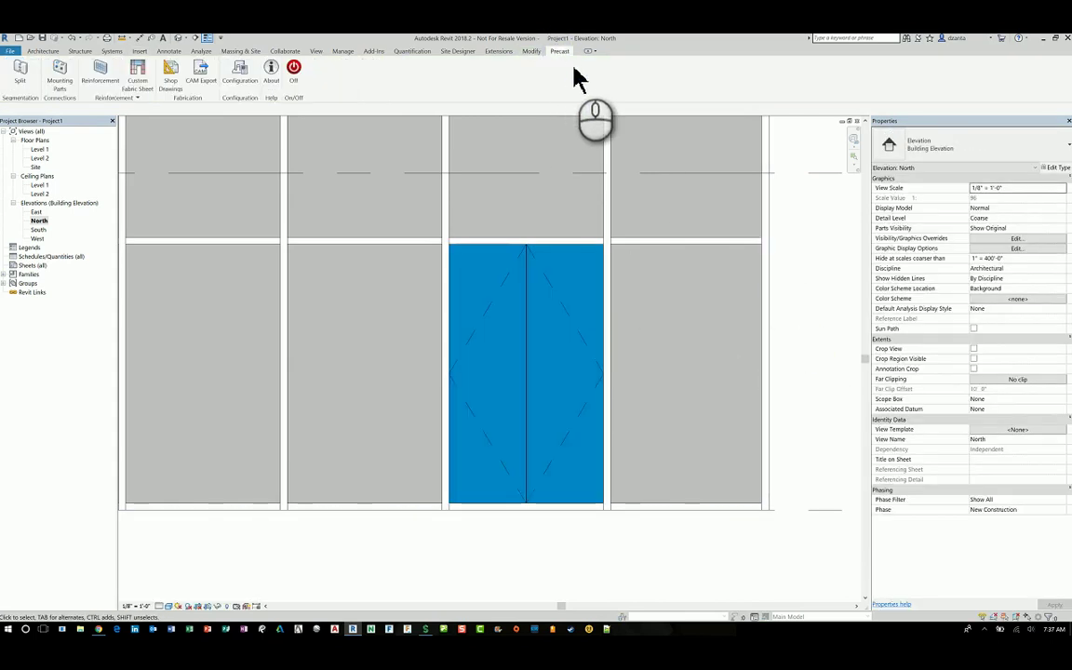
# Switch precast automation off, handle the mullion beneath the door, and frame the whole wall
pyautogui.click(295, 70)
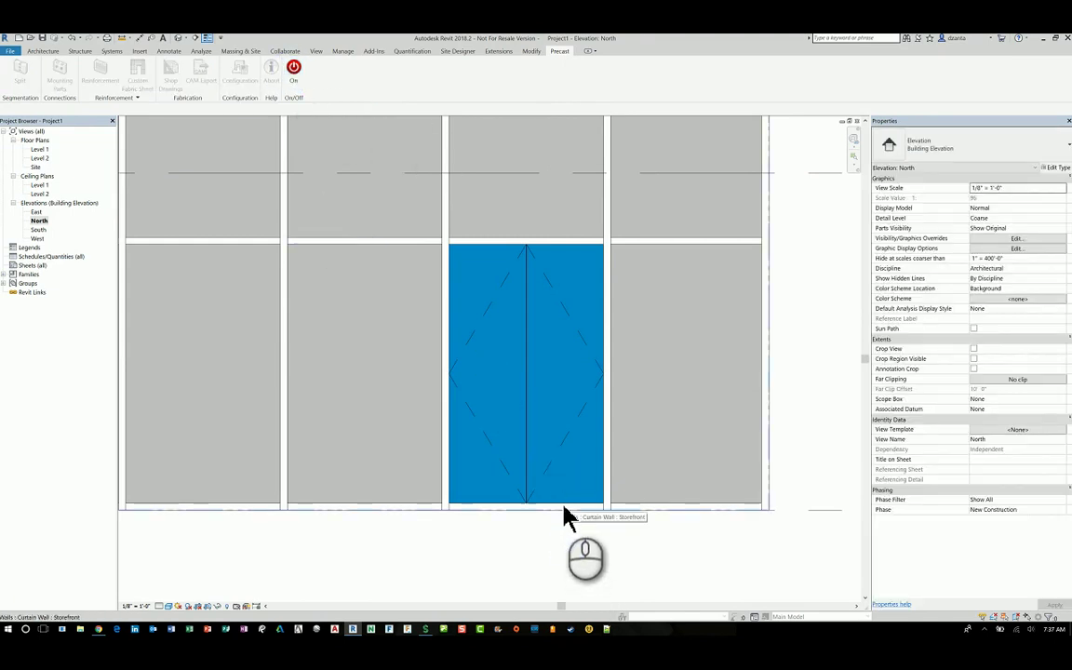
pyautogui.click(563, 507)
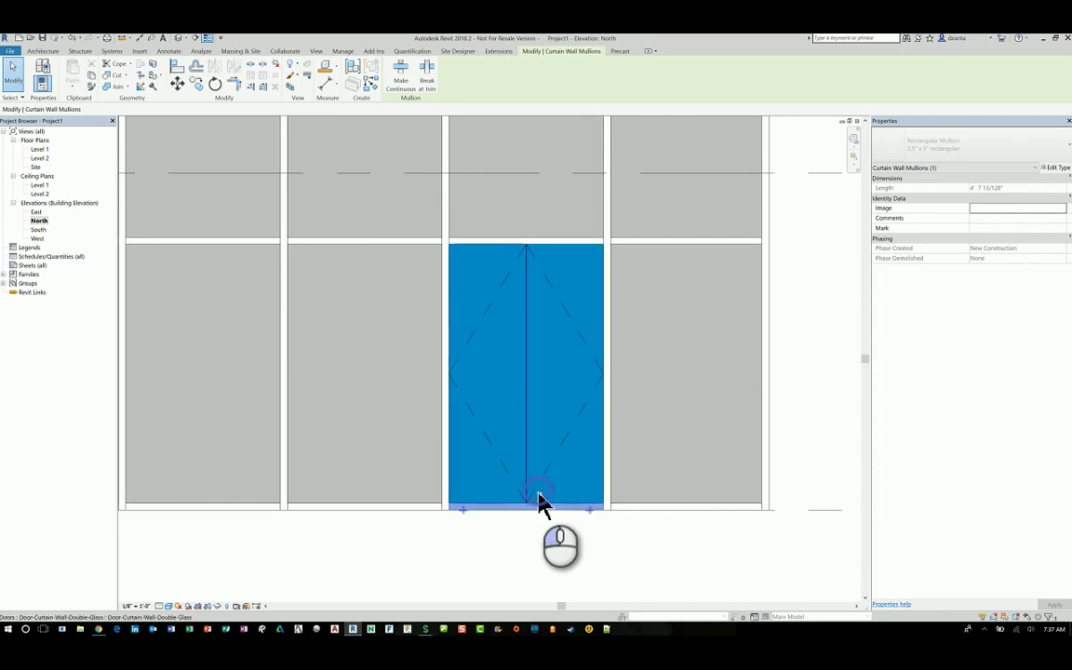
pyautogui.click(574, 540)
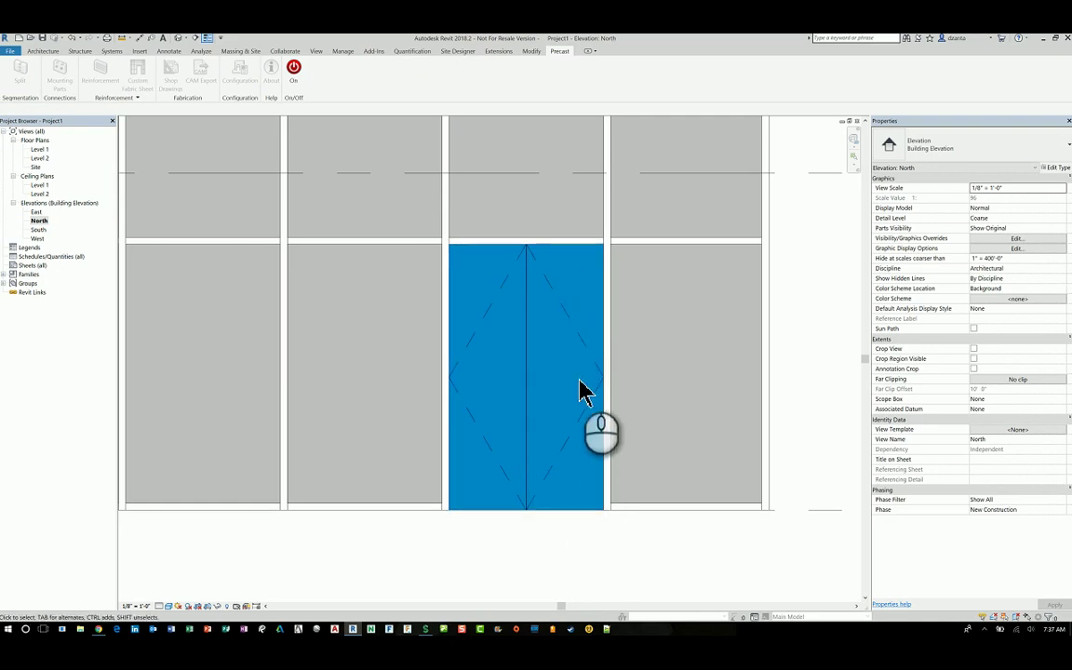
pyautogui.scroll(-2, 570, 400)
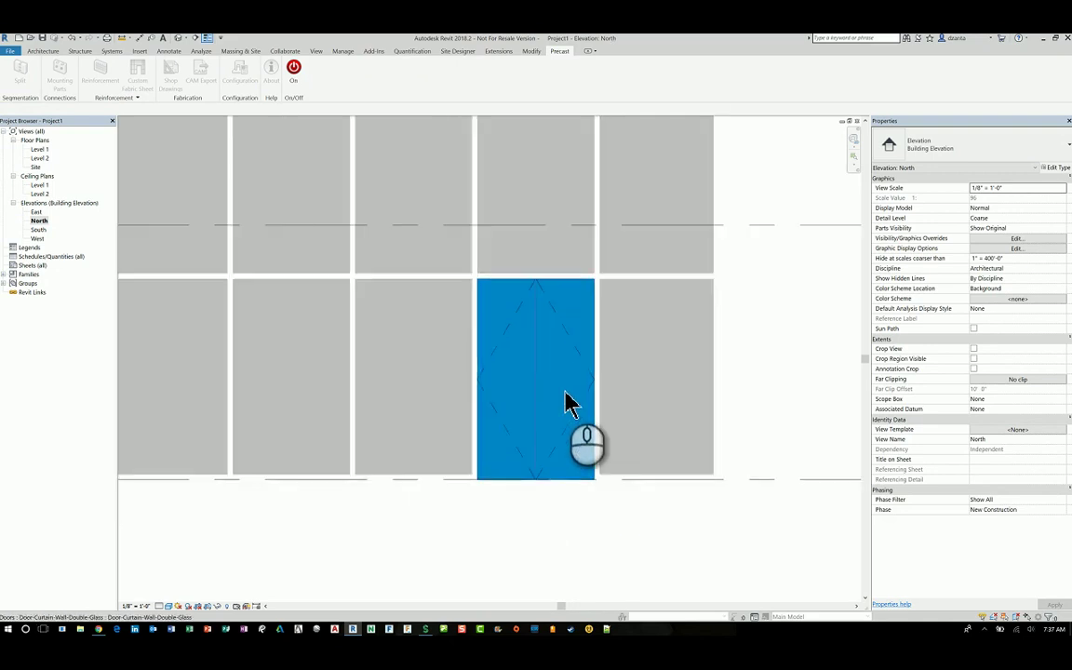
pyautogui.scroll(-1, 569, 400)
pyautogui.moveTo(613, 455); pyautogui.dragTo(623, 498, button='middle')
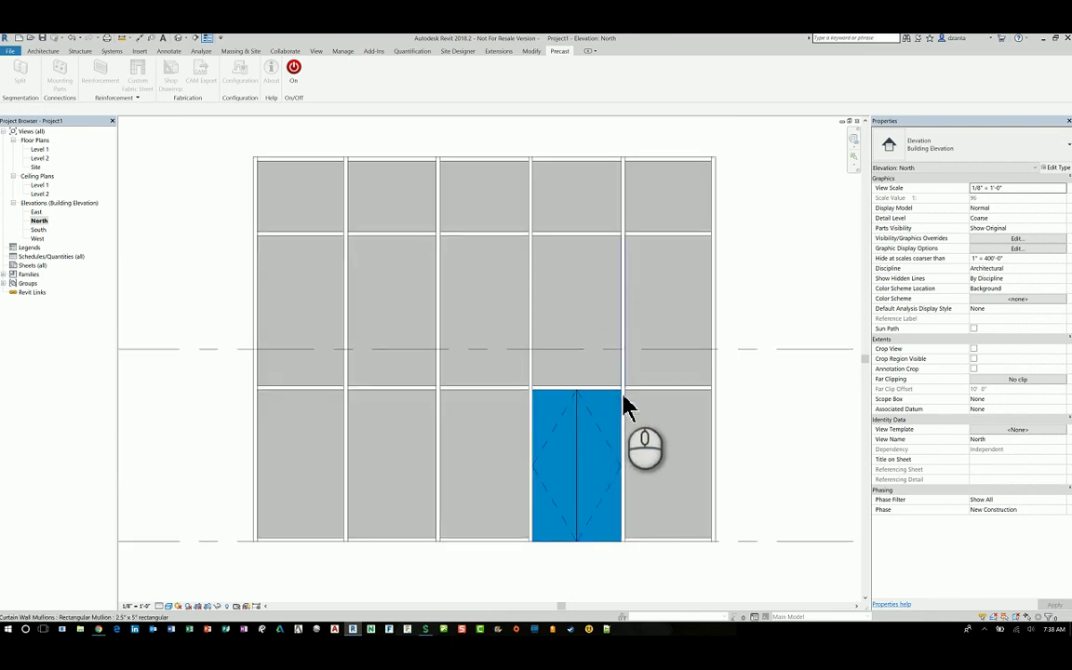
# Move the vertical grid line right of the door to 2'-0" from the wall's right edge
pyautogui.scroll(2, 629, 498)
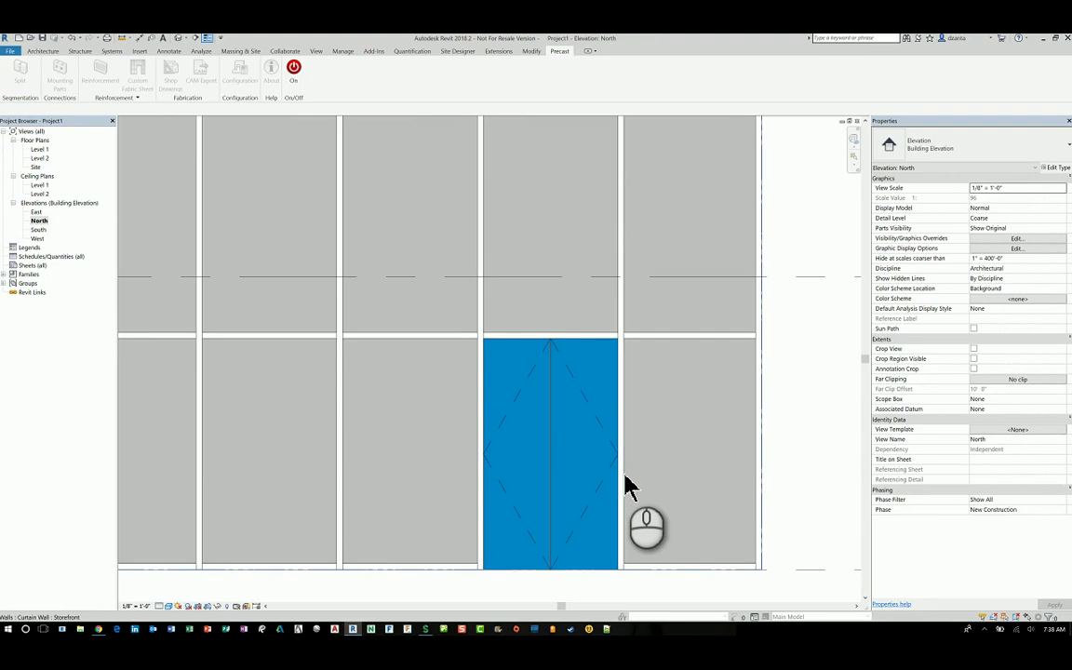
pyautogui.click(623, 479)
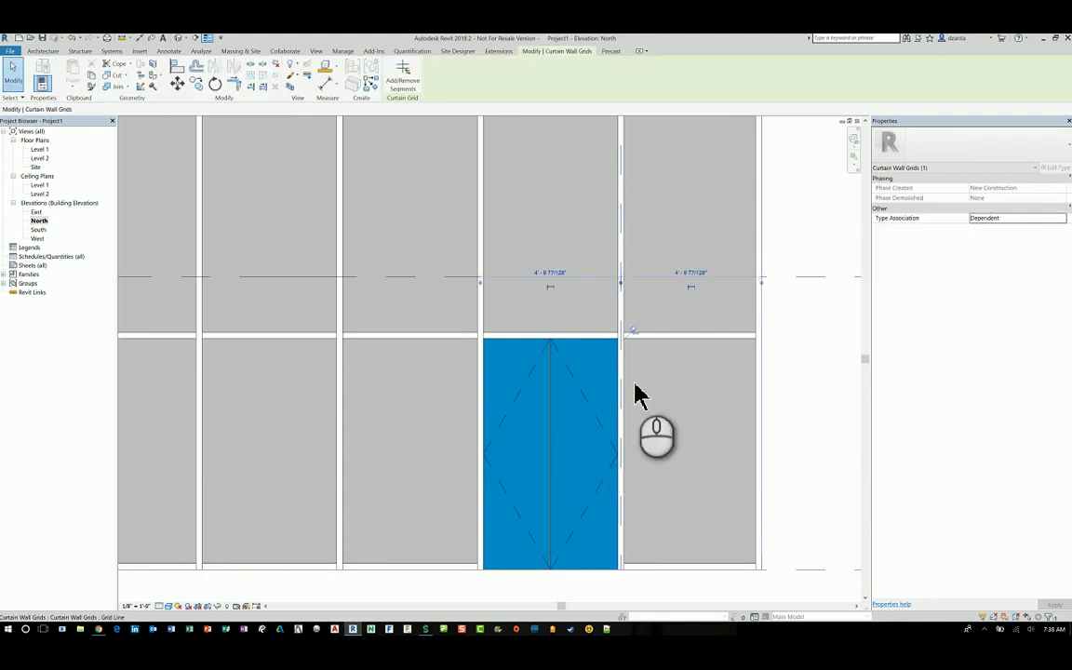
pyautogui.click(687, 273)
pyautogui.write('2')
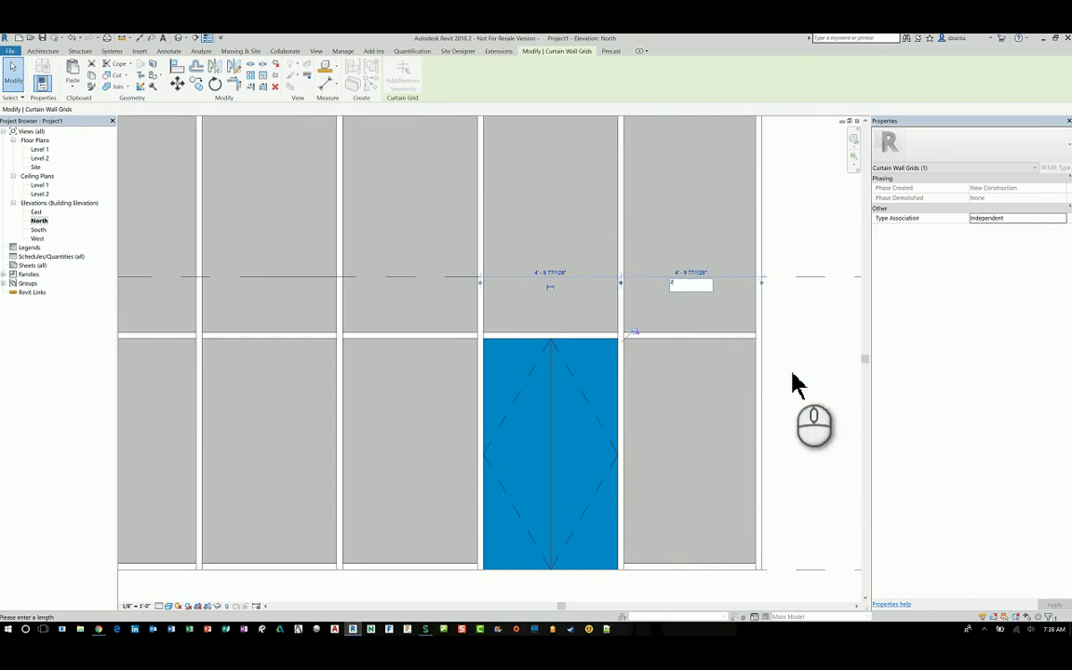
pyautogui.click(796, 386)
pyautogui.click(800, 400)
pyautogui.scroll(-3, 806, 409)
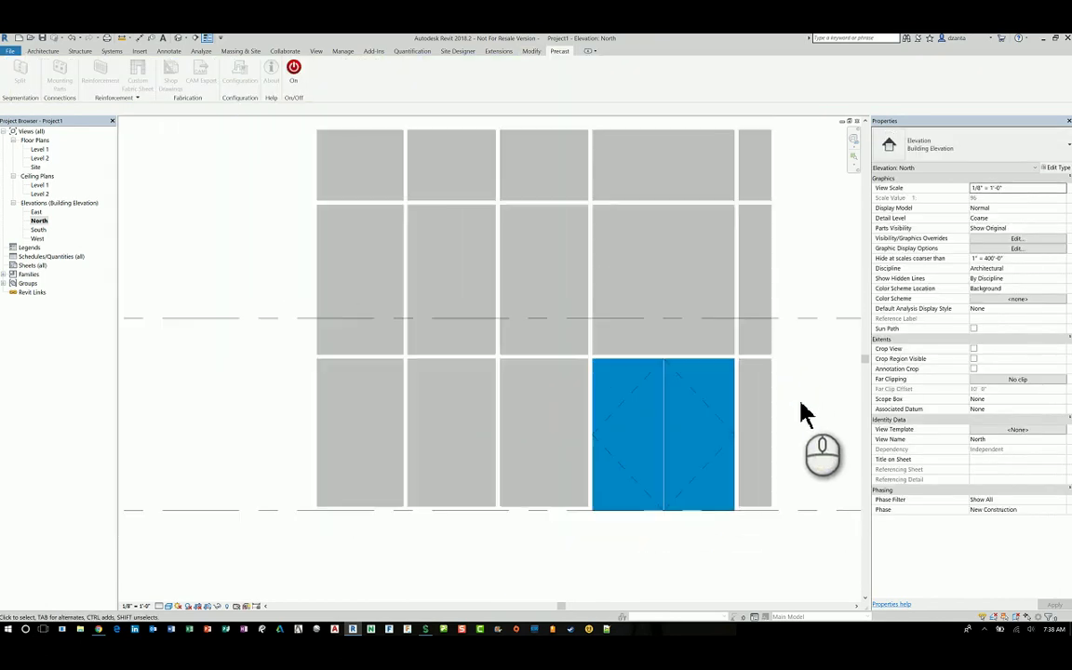
pyautogui.moveTo(804, 411); pyautogui.dragTo(785, 452, button='middle')
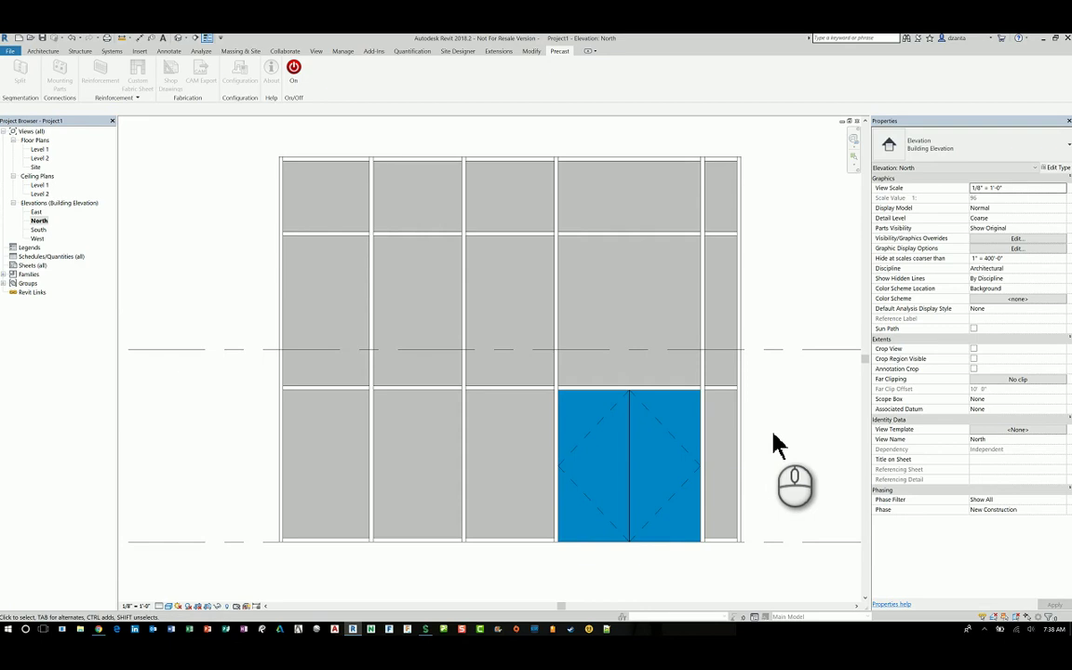
pyautogui.moveTo(775, 445)
pyautogui.mouseDown(button='middle')
pyautogui.moveTo(780, 454)
pyautogui.moveTo(767, 447)
pyautogui.mouseUp(button='middle')
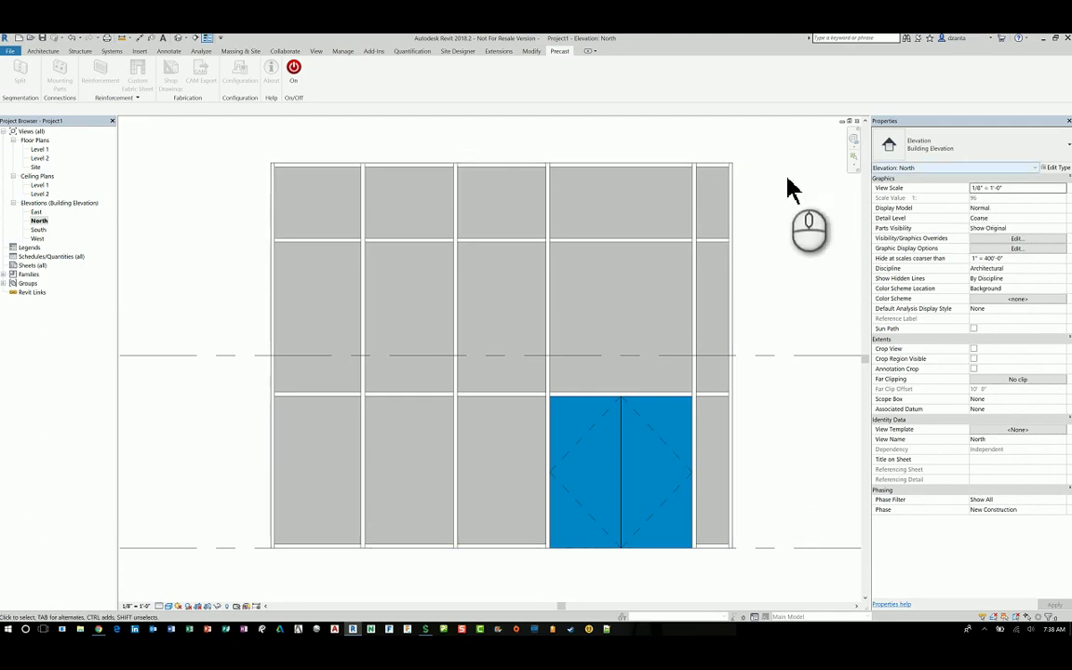
pyautogui.click(733, 171)
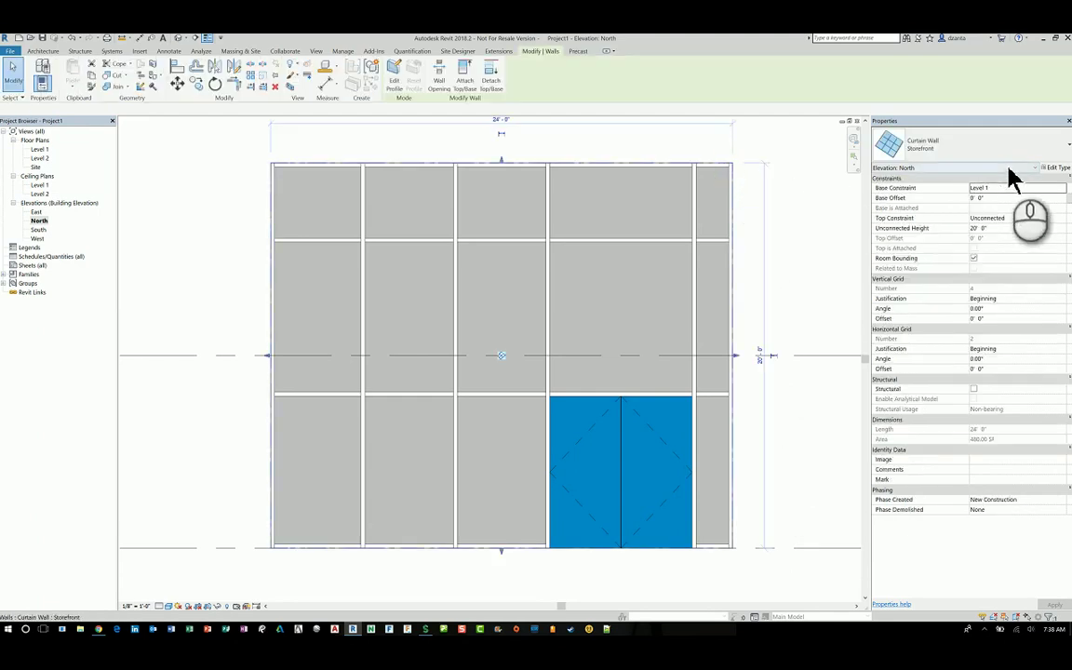
pyautogui.click(1061, 170)
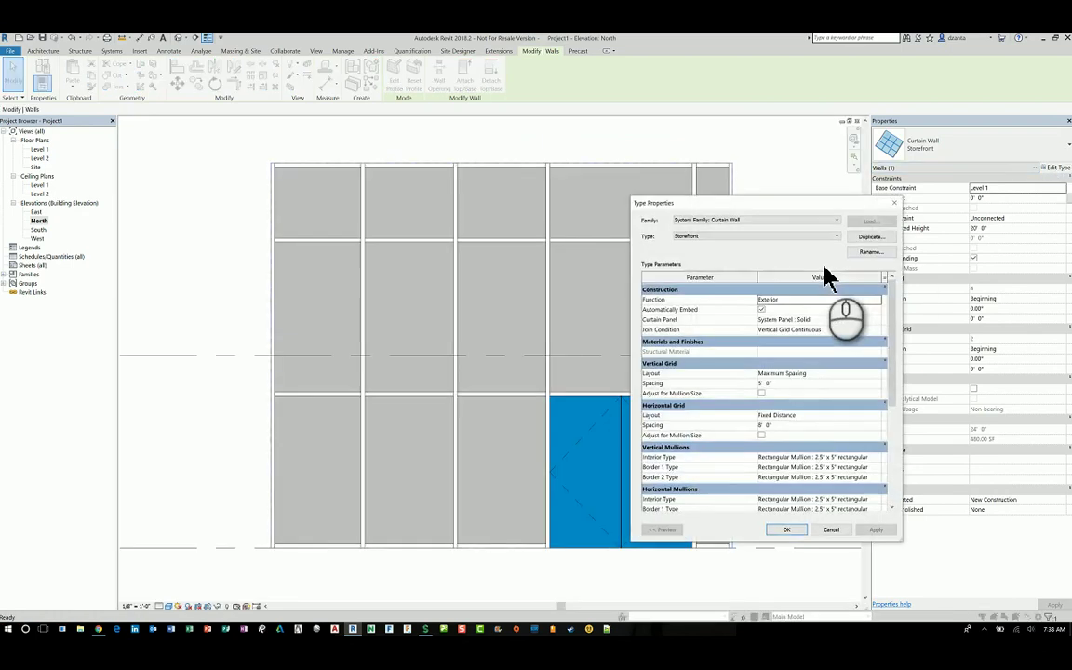
pyautogui.click(878, 320)
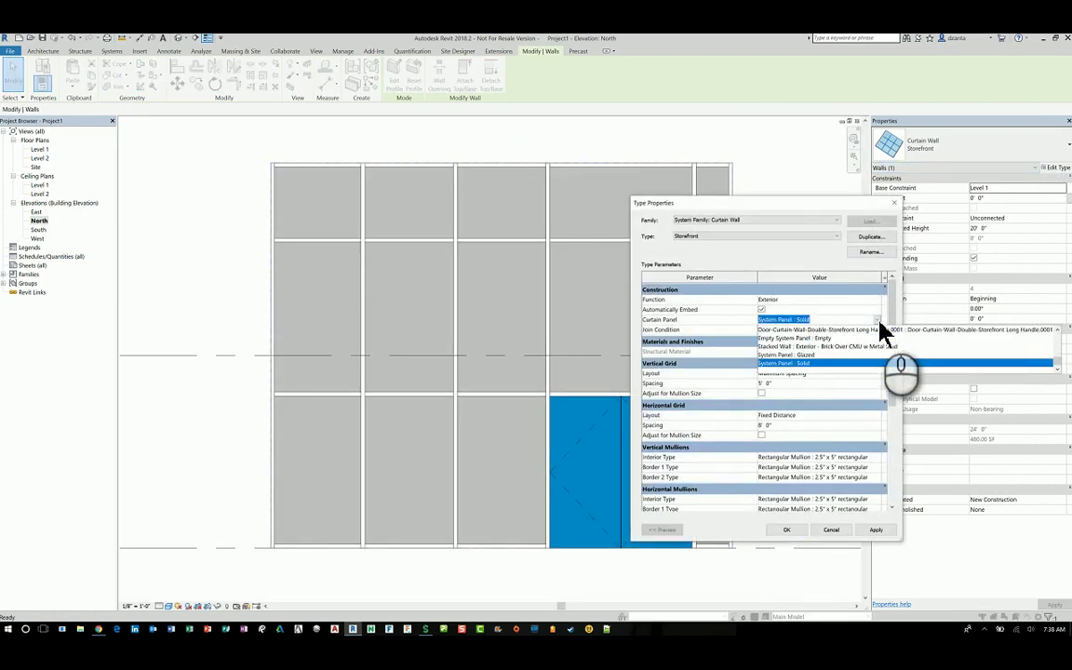
pyautogui.moveTo(1057, 365); pyautogui.dragTo(1056, 346)
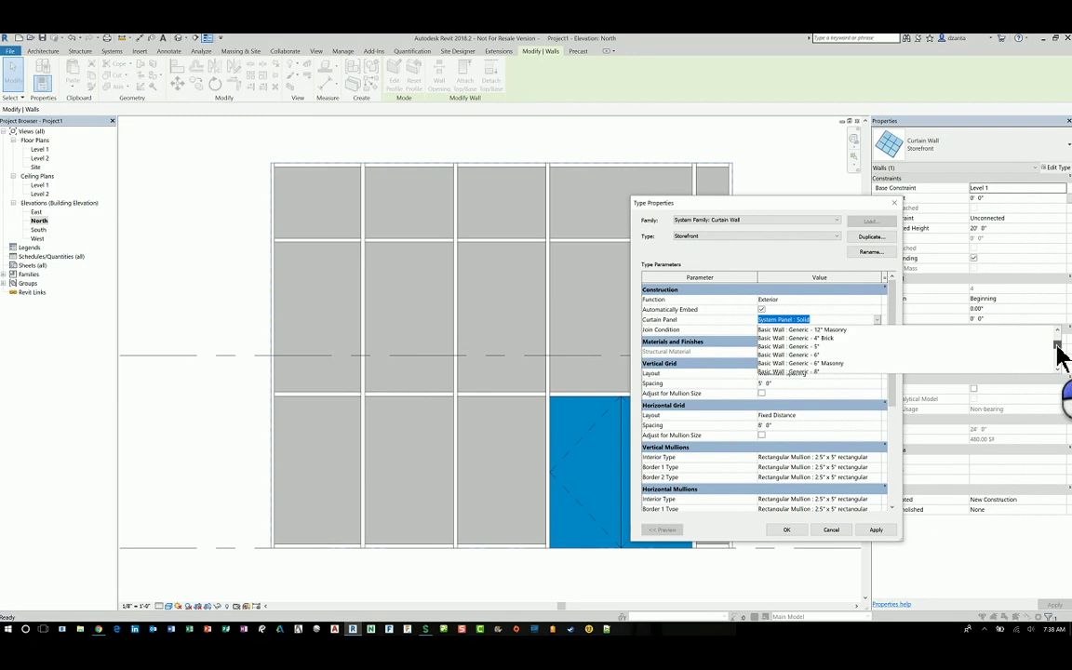
pyautogui.click(870, 212)
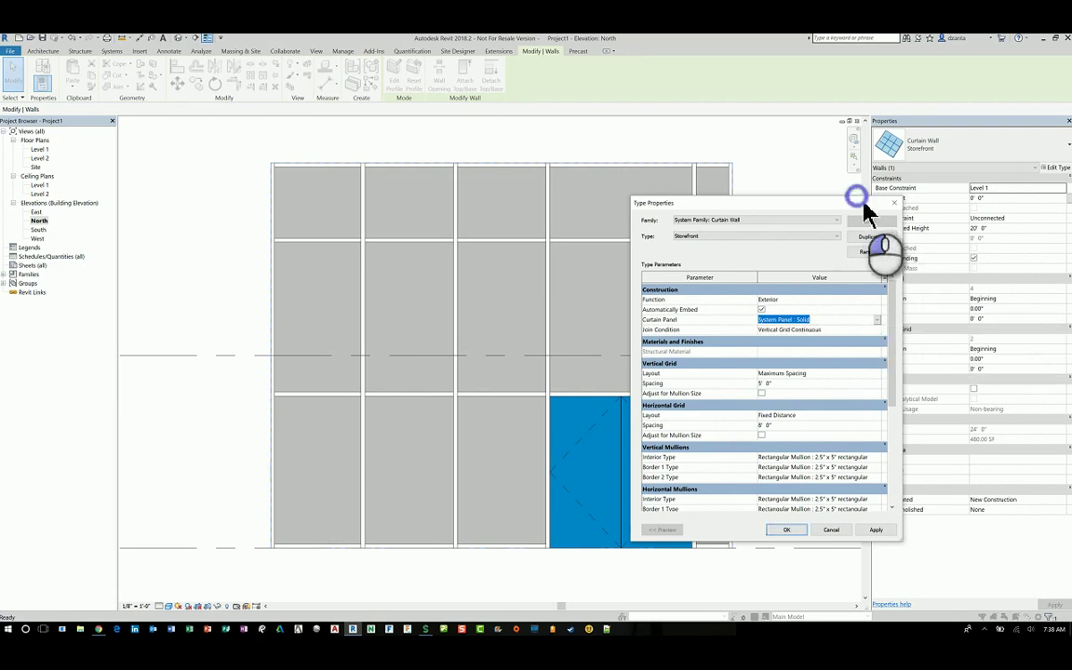
pyautogui.click(827, 529)
pyautogui.click(784, 244)
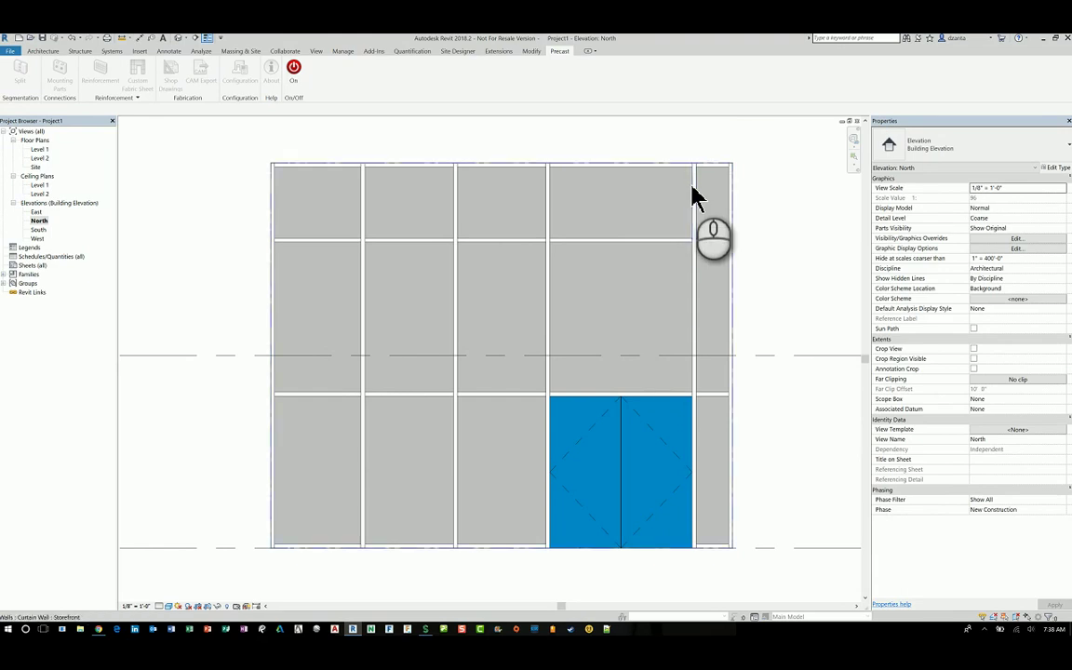
# Duplicate the top panel's Solid type as a new type named Insulation Method 1
pyautogui.click(693, 194)
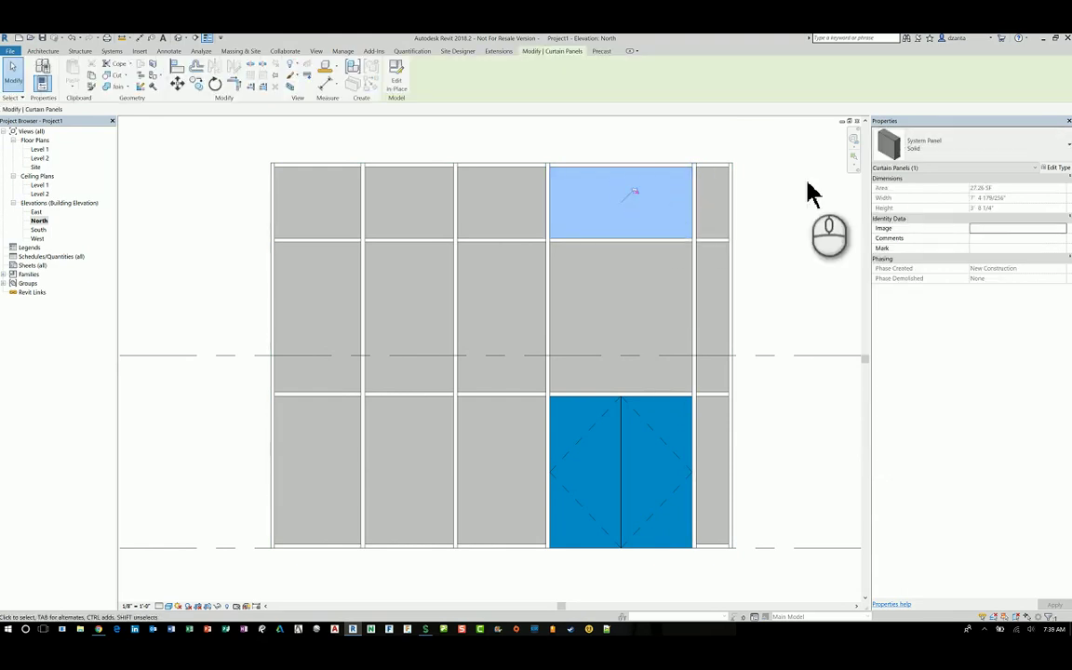
pyautogui.click(1055, 168)
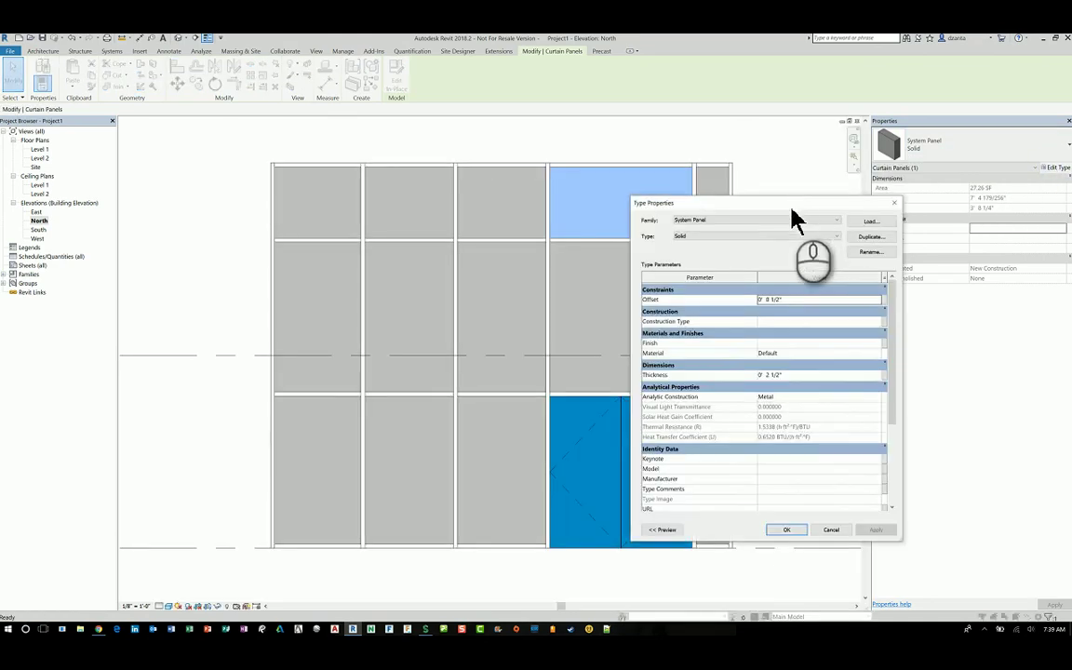
pyautogui.click(871, 238)
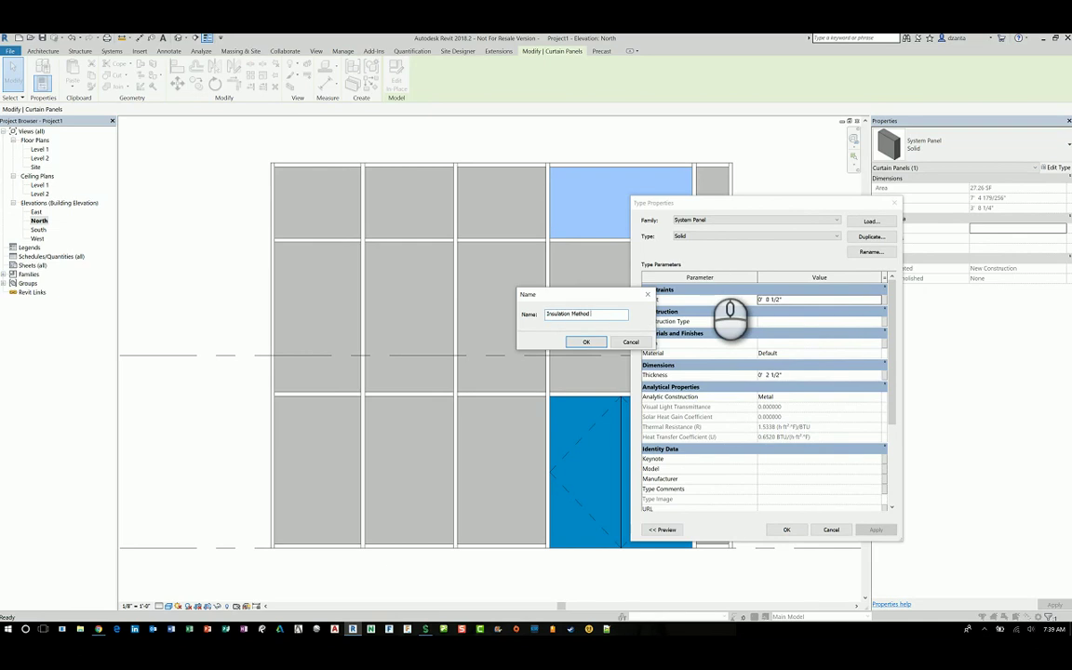
pyautogui.click(588, 342)
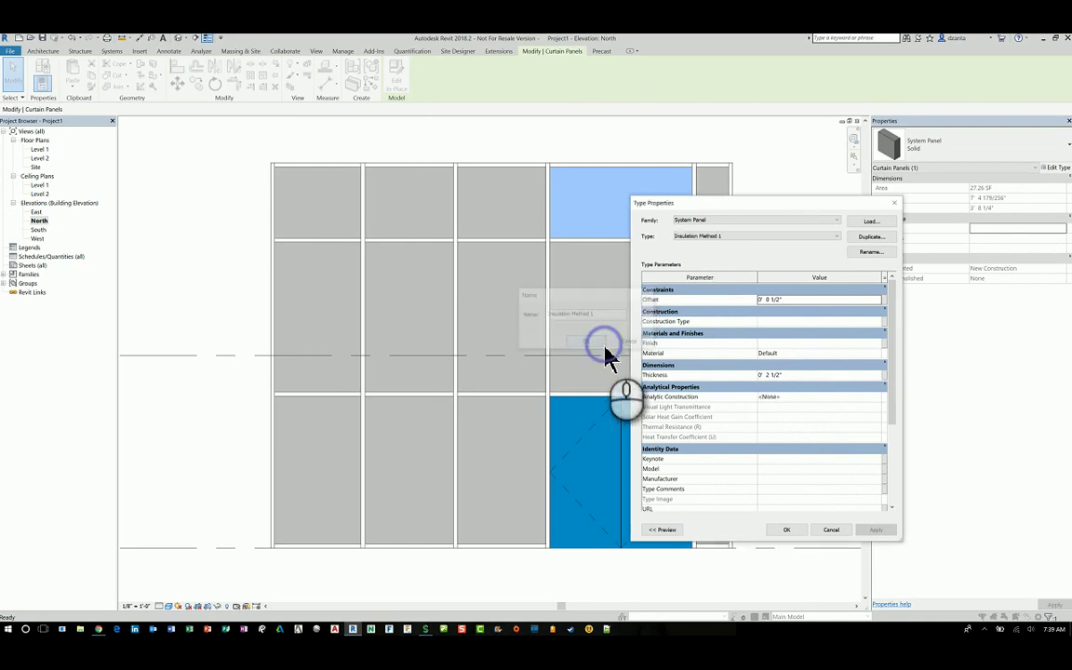
# Give Insulation Method 1 the Rigid insulation material and a 1 3/4" thickness
pyautogui.click(878, 353)
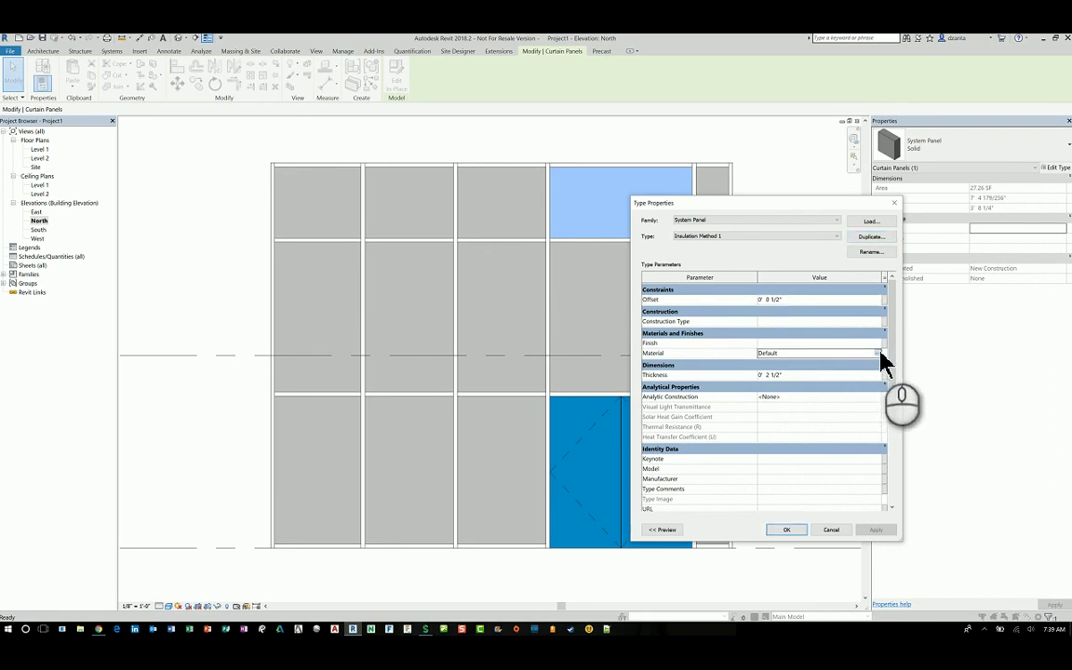
pyautogui.click(877, 354)
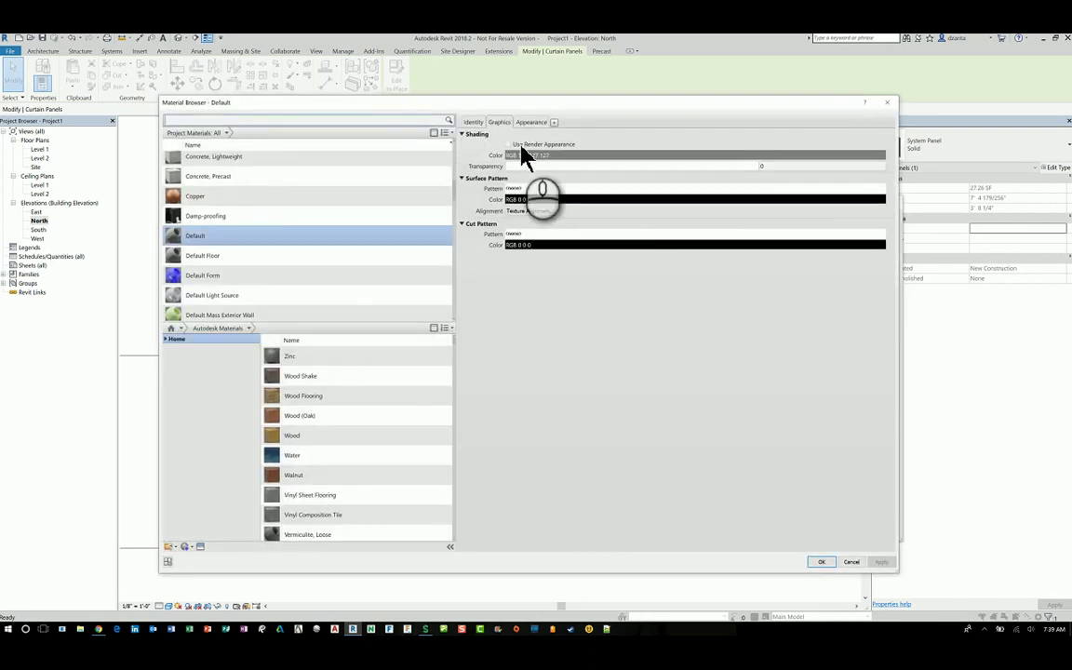
pyautogui.click(194, 118)
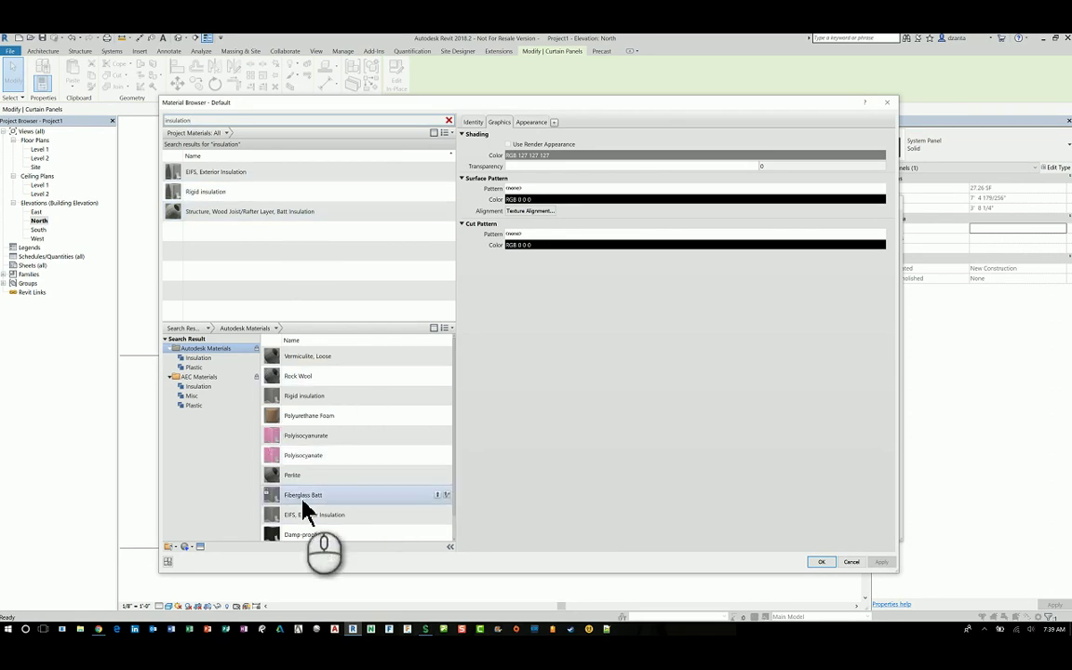
pyautogui.click(283, 195)
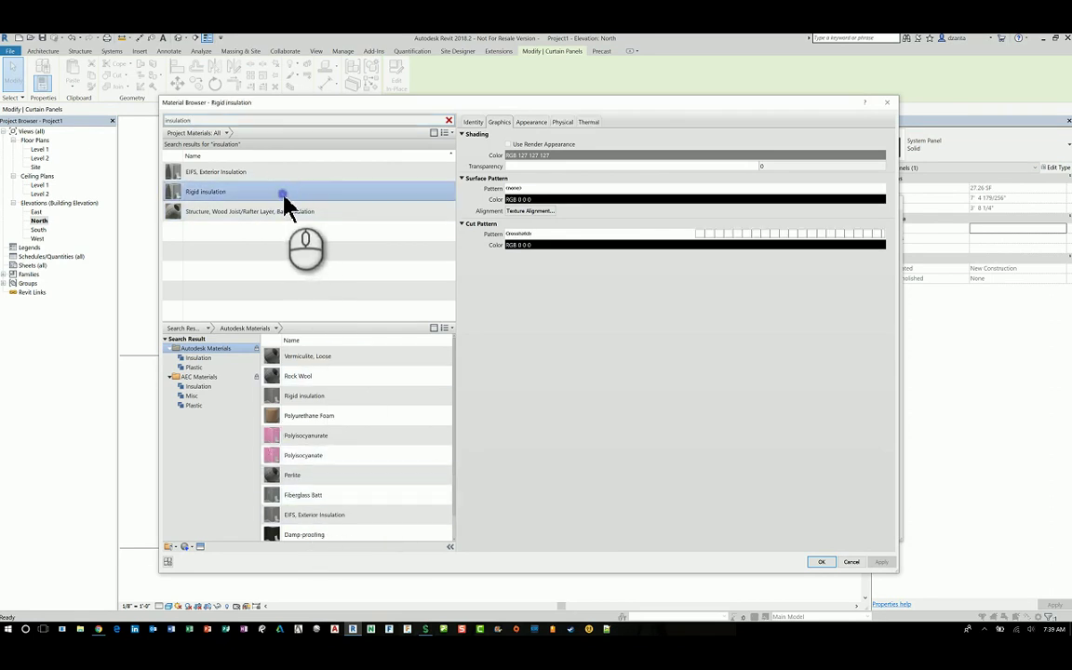
pyautogui.click(821, 563)
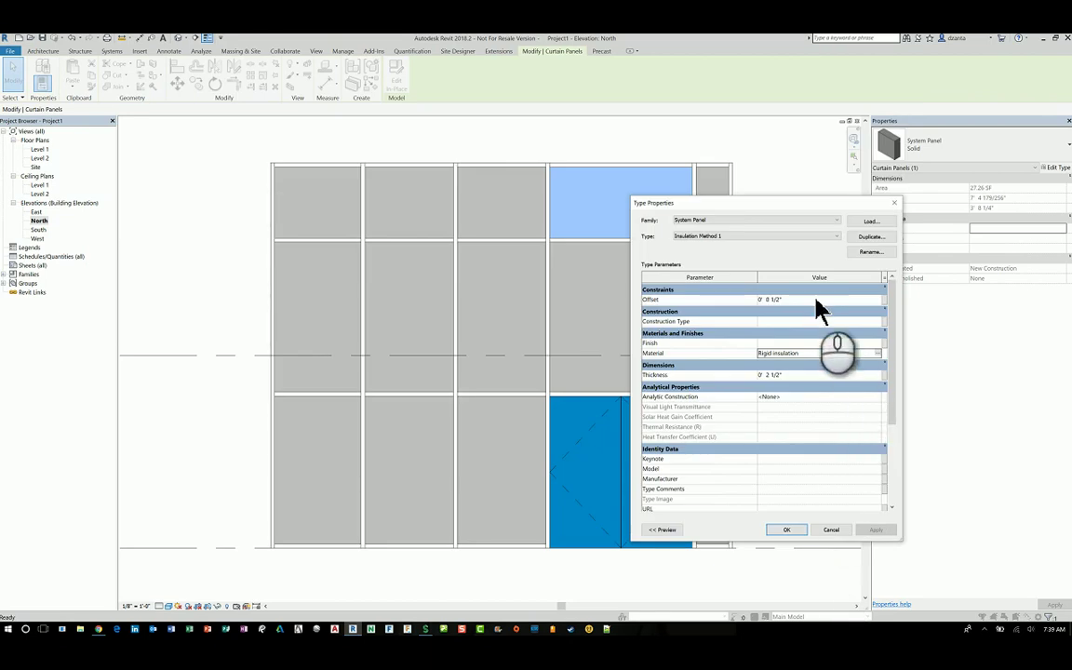
pyautogui.click(810, 374)
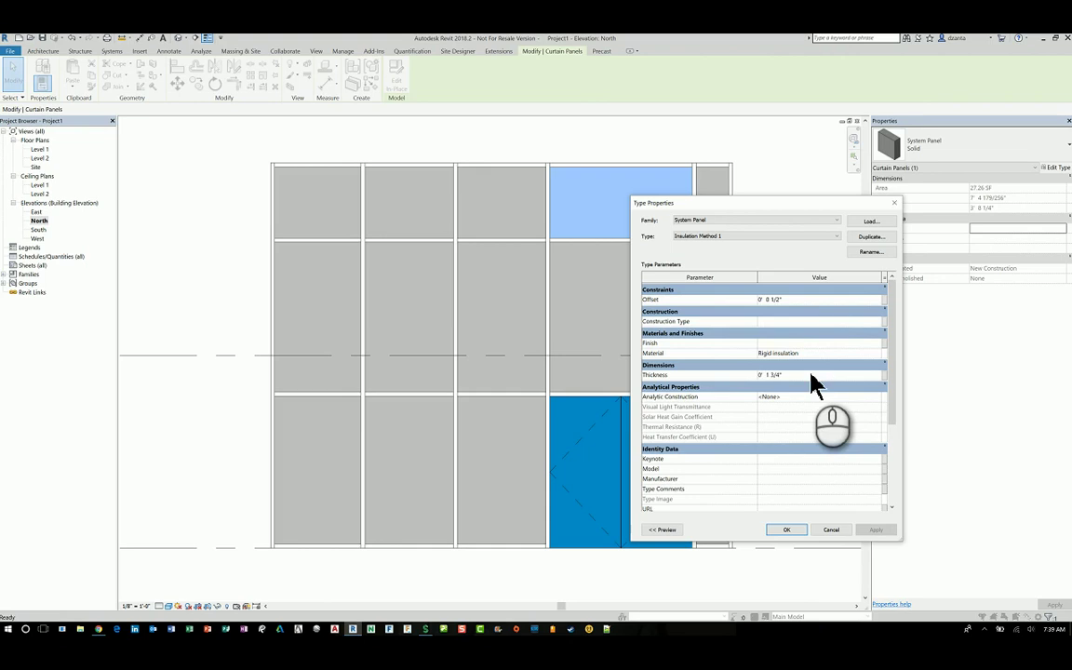
pyautogui.click(793, 530)
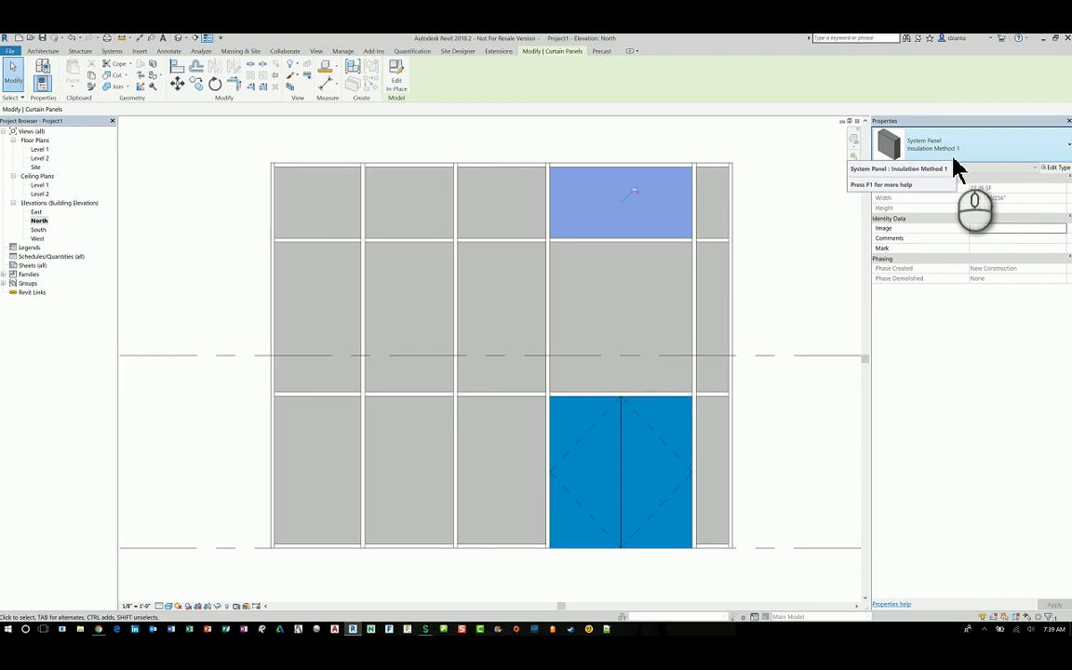
# Show the wall in the default 3D view, orbited toward its top, with Shaded visual style
pyautogui.click(792, 179)
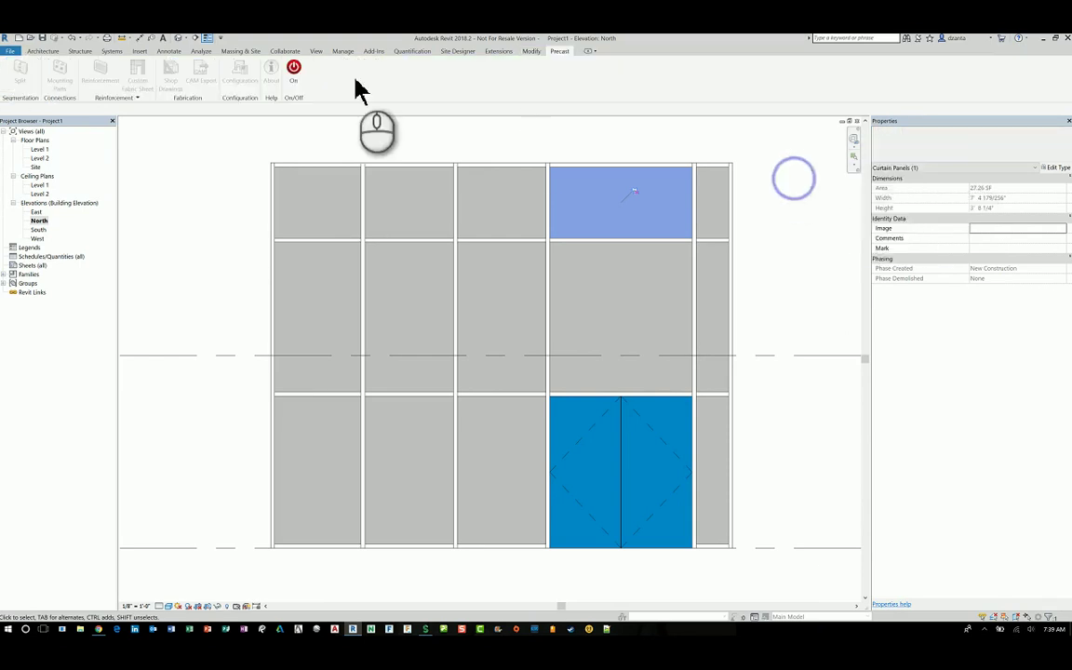
pyautogui.click(179, 40)
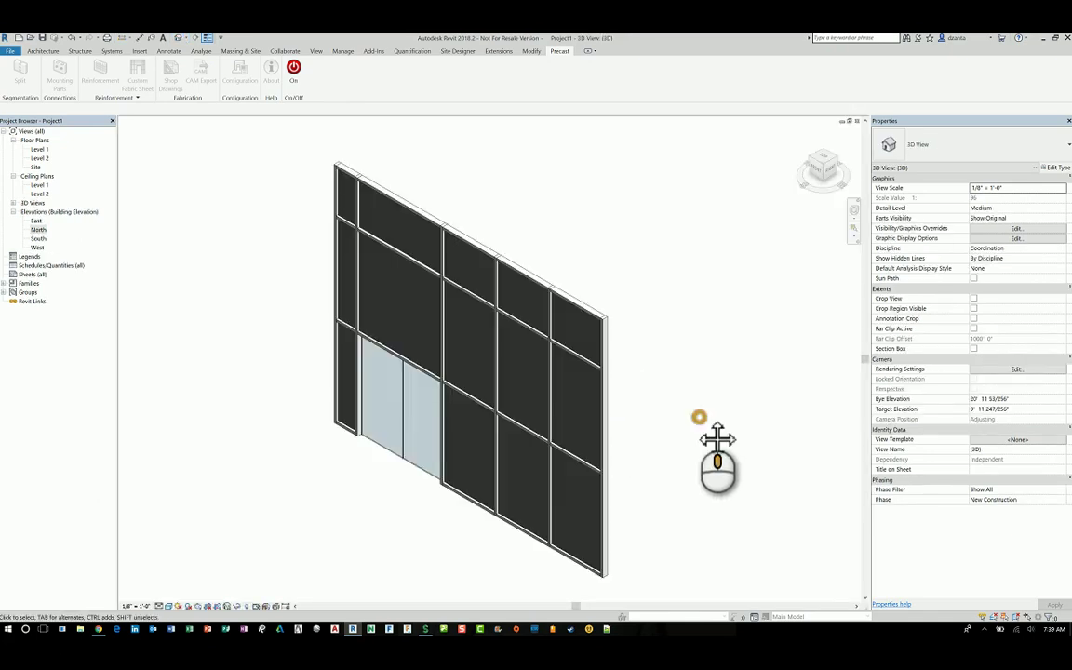
pyautogui.keyDown('shift'); pyautogui.moveTo(717, 438); pyautogui.dragTo(498, 435, button='middle'); pyautogui.keyUp('shift')
pyautogui.scroll(5, 519, 170)
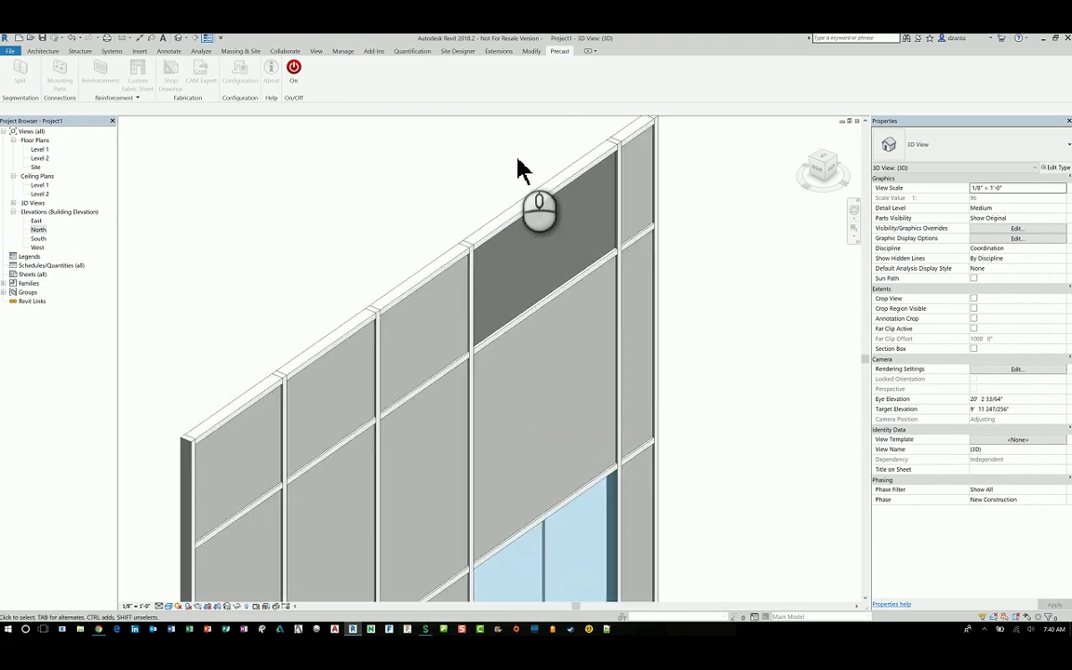
pyautogui.click(168, 607)
pyautogui.click(186, 586)
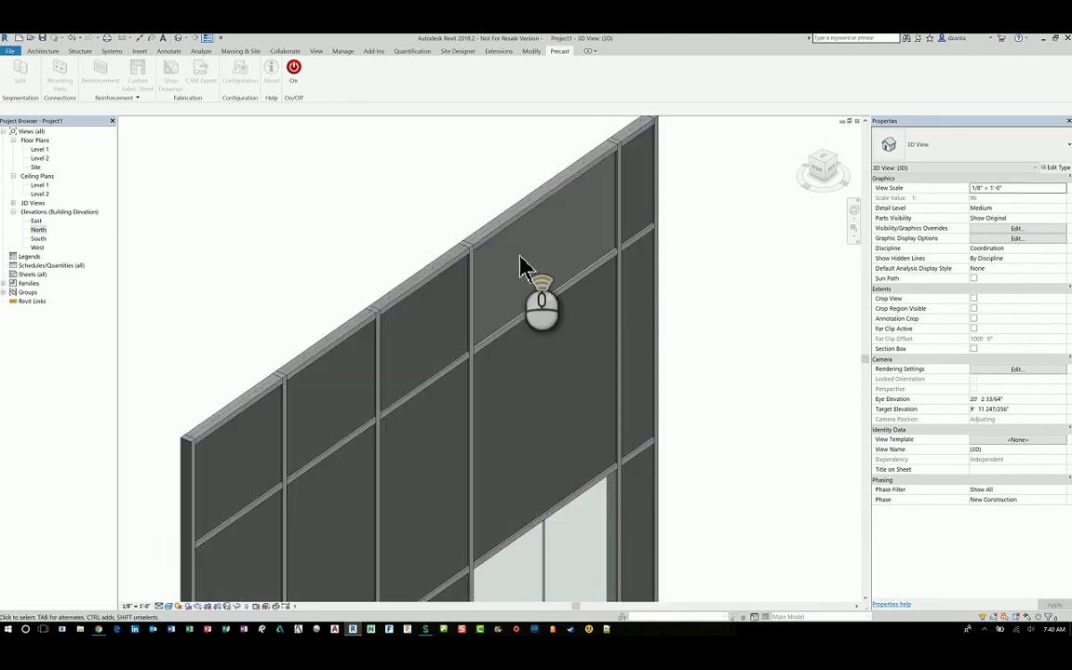
pyautogui.scroll(2, 521, 268)
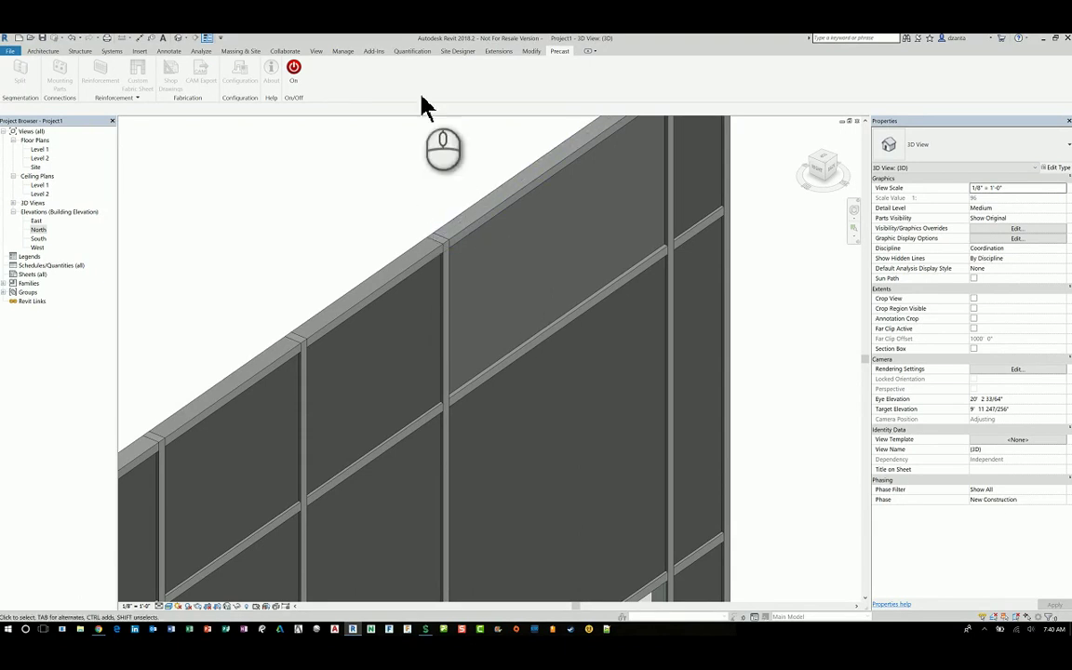
# Give Rigid insulation an orange shading colour and the Aluminum surface pattern
pyautogui.click(343, 52)
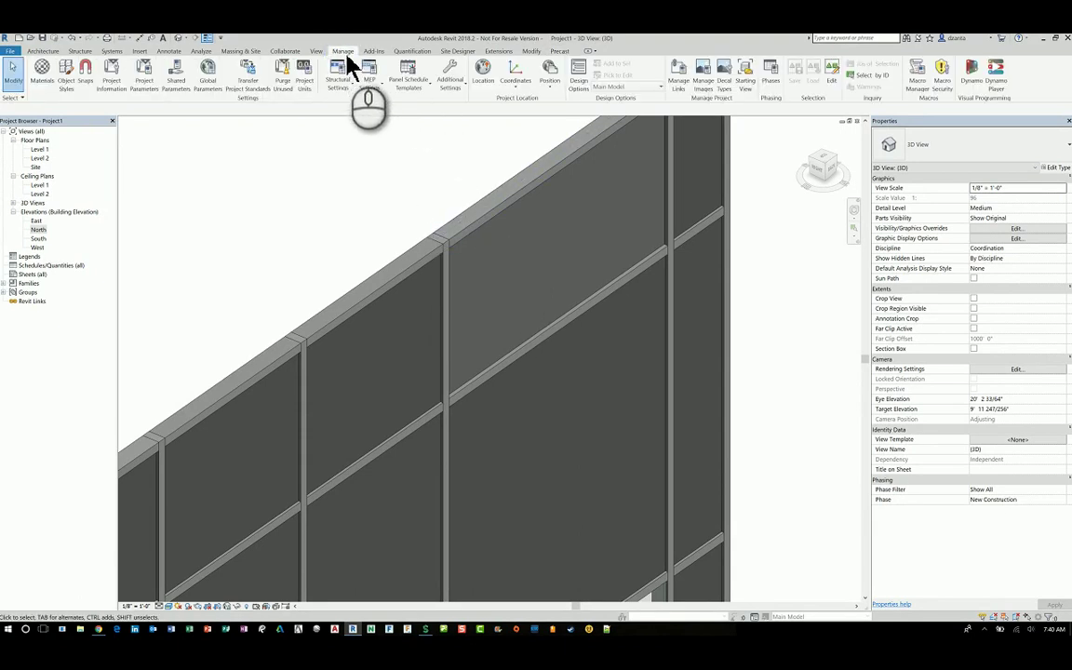
pyautogui.click(43, 74)
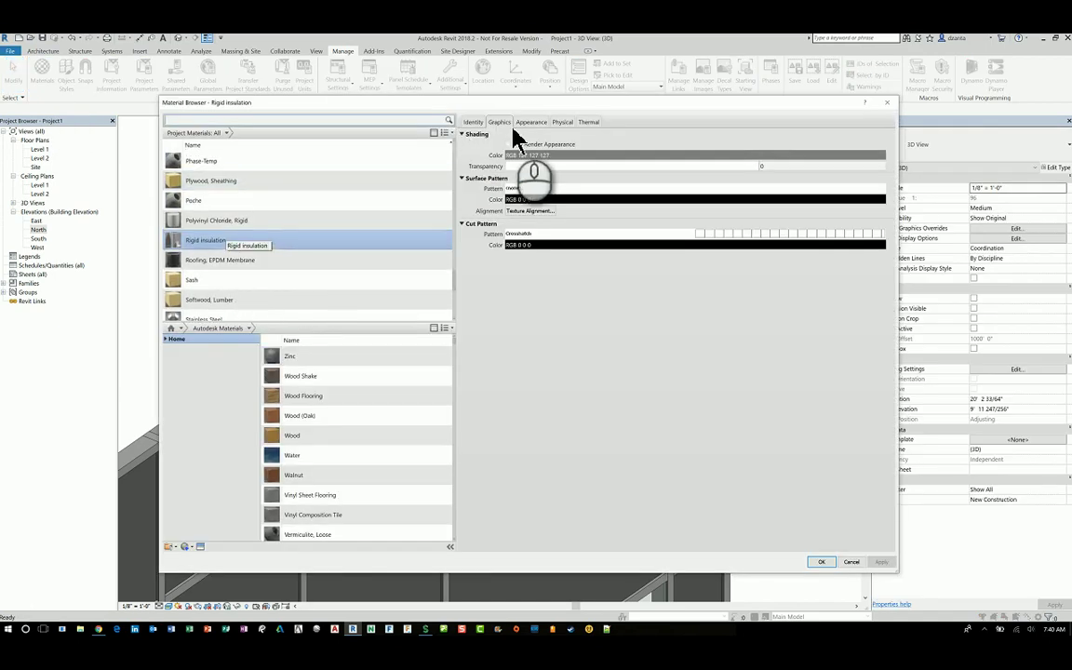
pyautogui.click(572, 155)
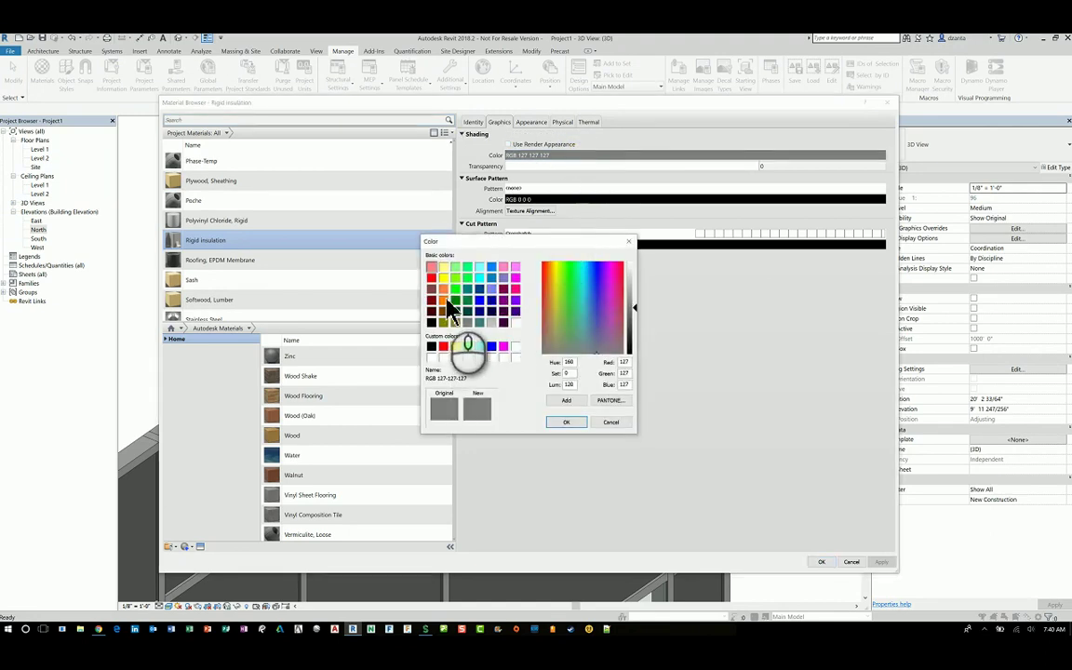
pyautogui.click(443, 300)
pyautogui.click(567, 423)
pyautogui.click(571, 192)
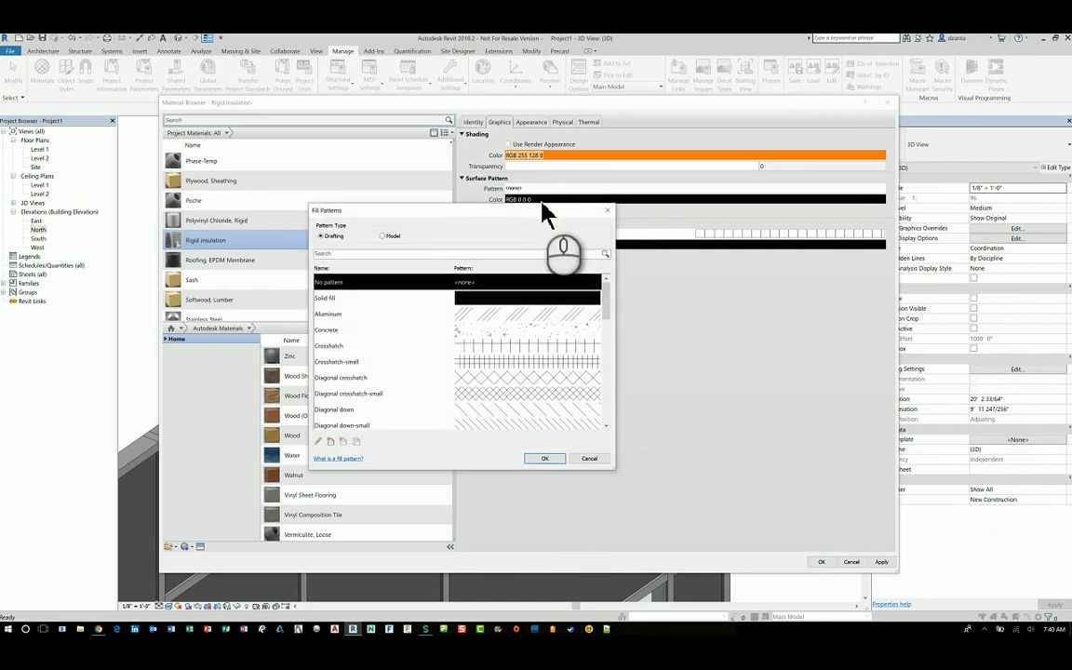
pyautogui.click(519, 314)
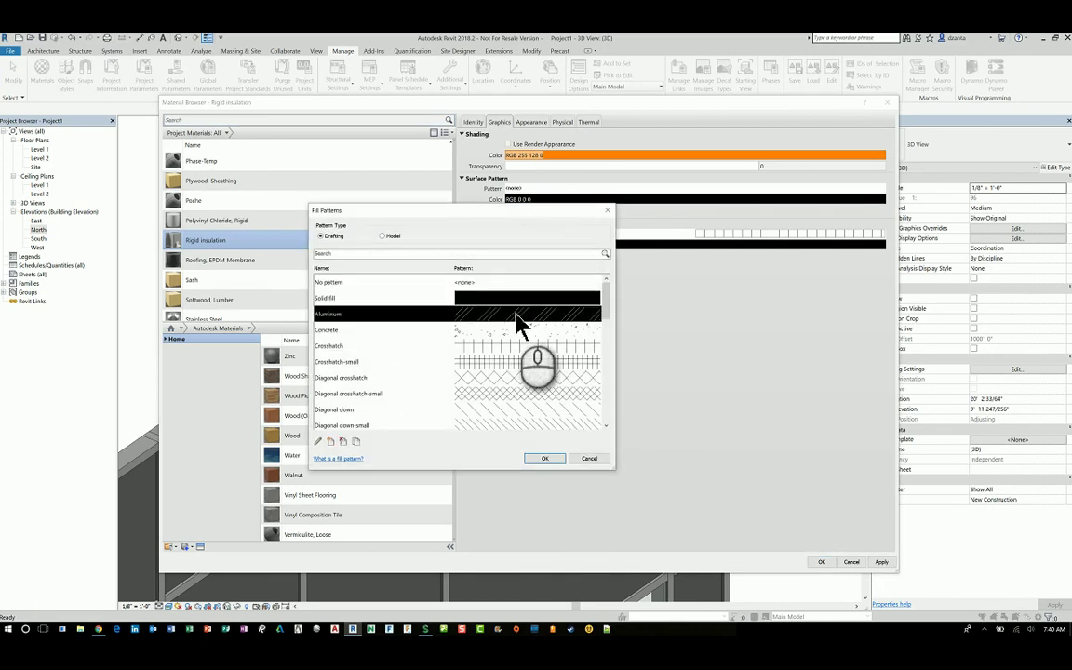
pyautogui.click(542, 458)
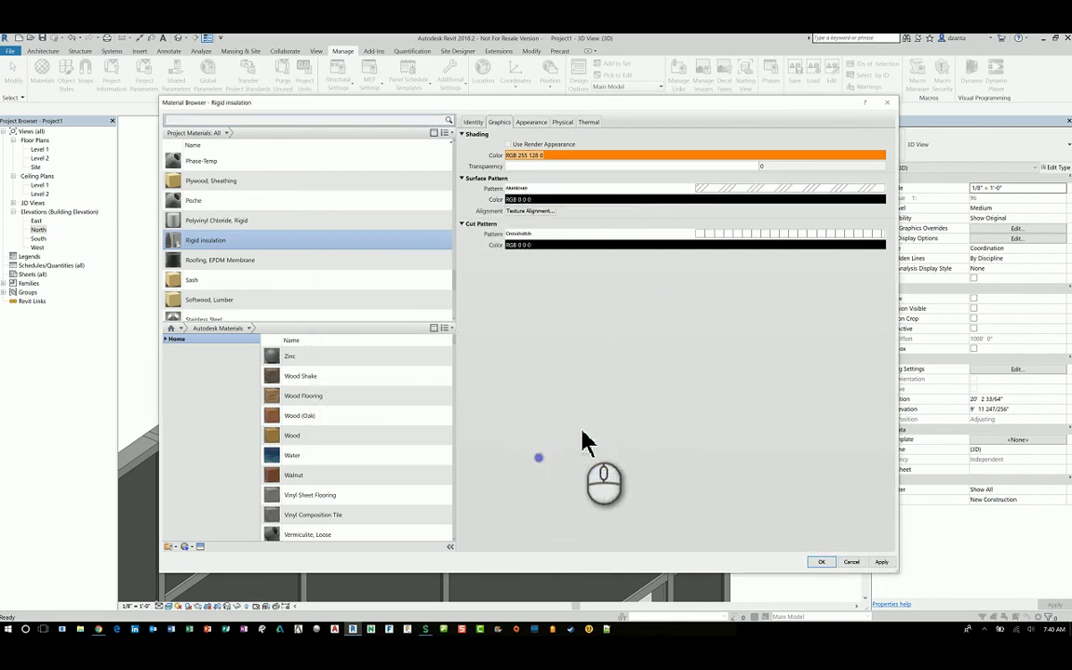
# Set Rigid insulation's Wall Paint appearance to cyan (RGB 0 255 255), Flat/Matte finish
pyautogui.click(530, 122)
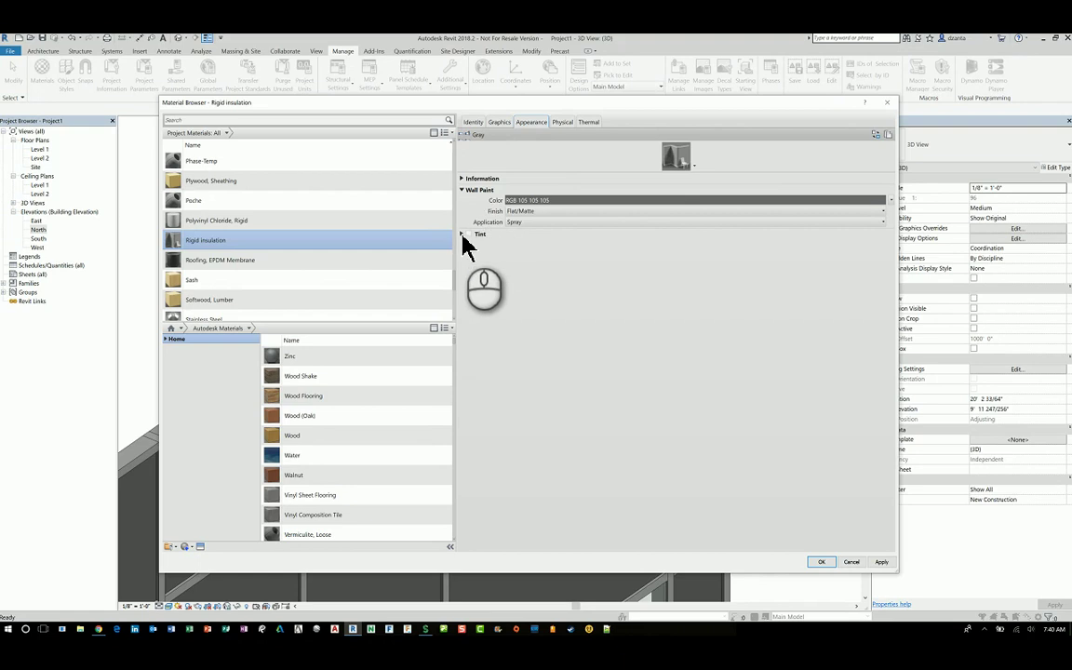
pyautogui.click(611, 201)
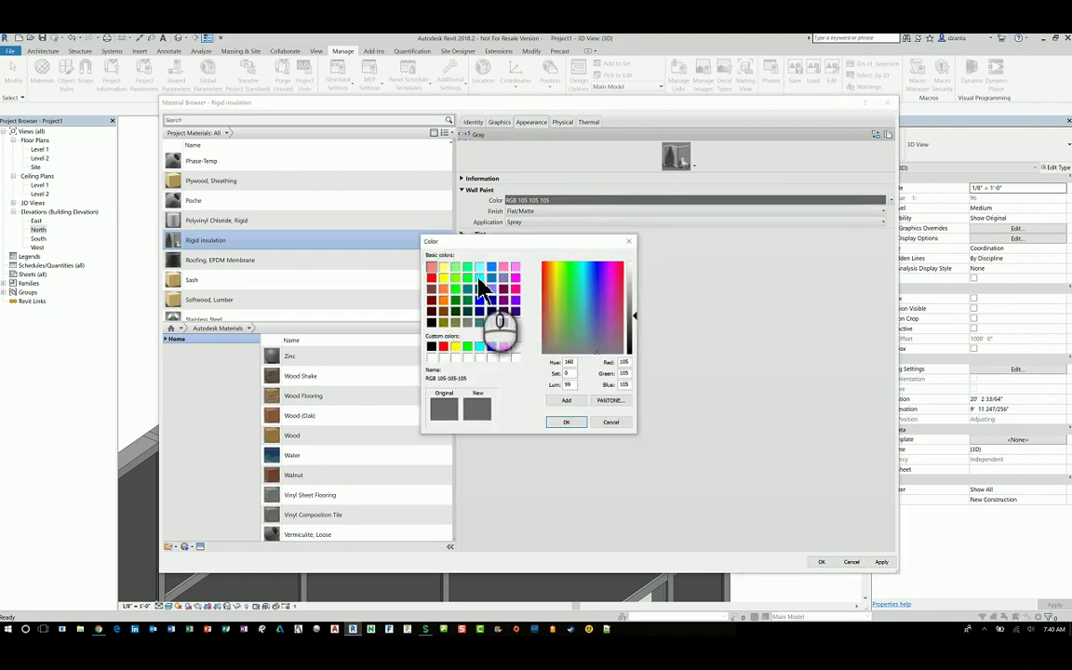
pyautogui.click(479, 277)
pyautogui.click(565, 422)
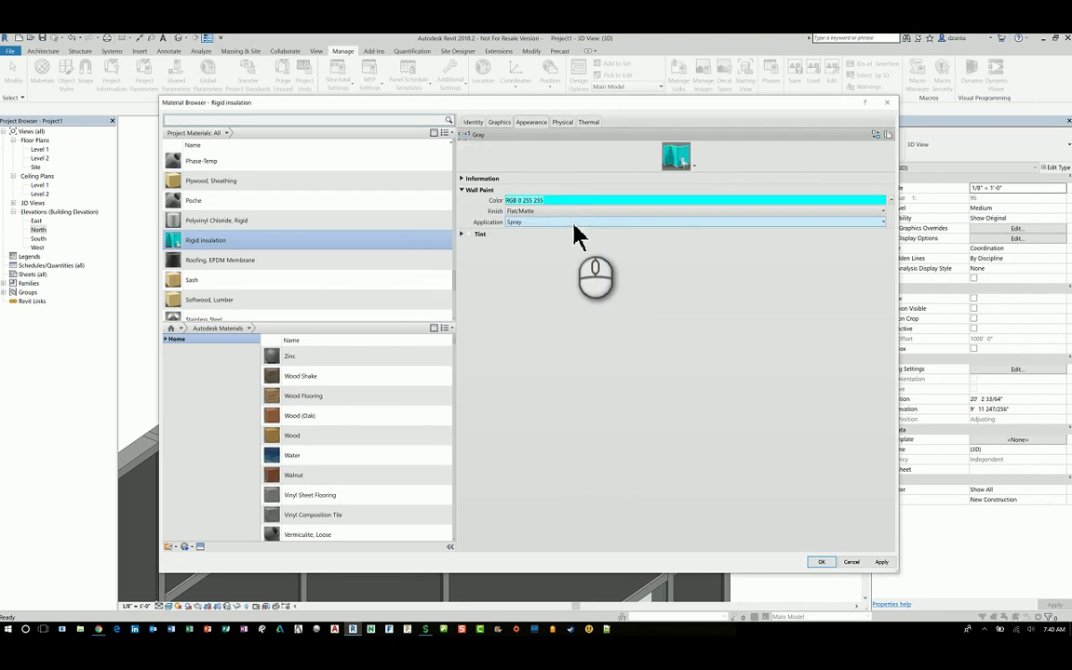
pyautogui.click(556, 212)
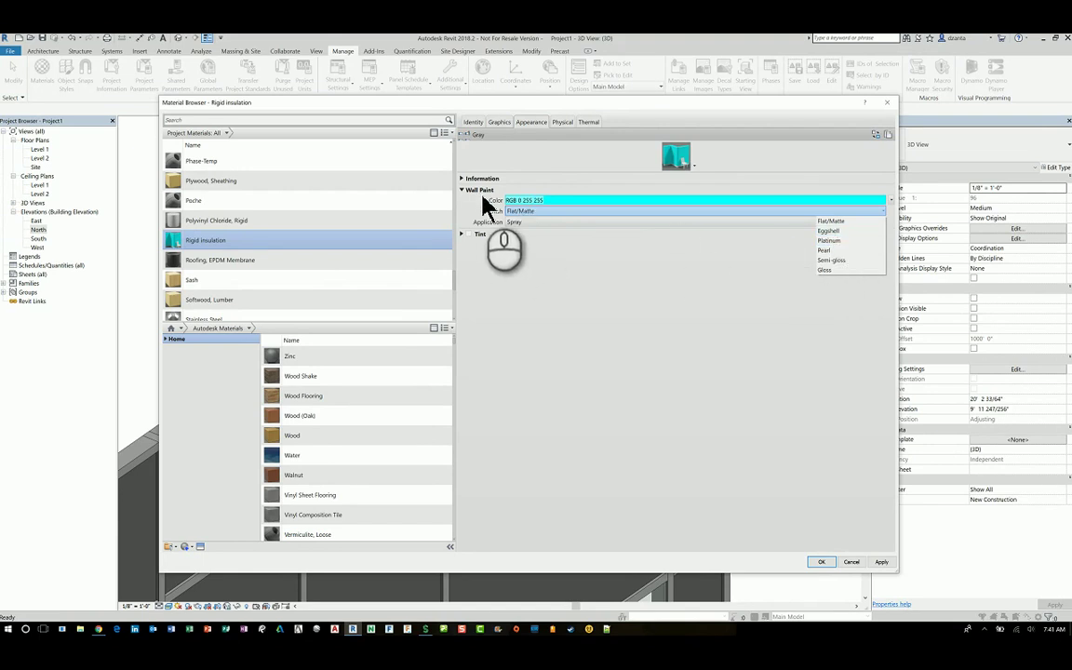
pyautogui.click(530, 284)
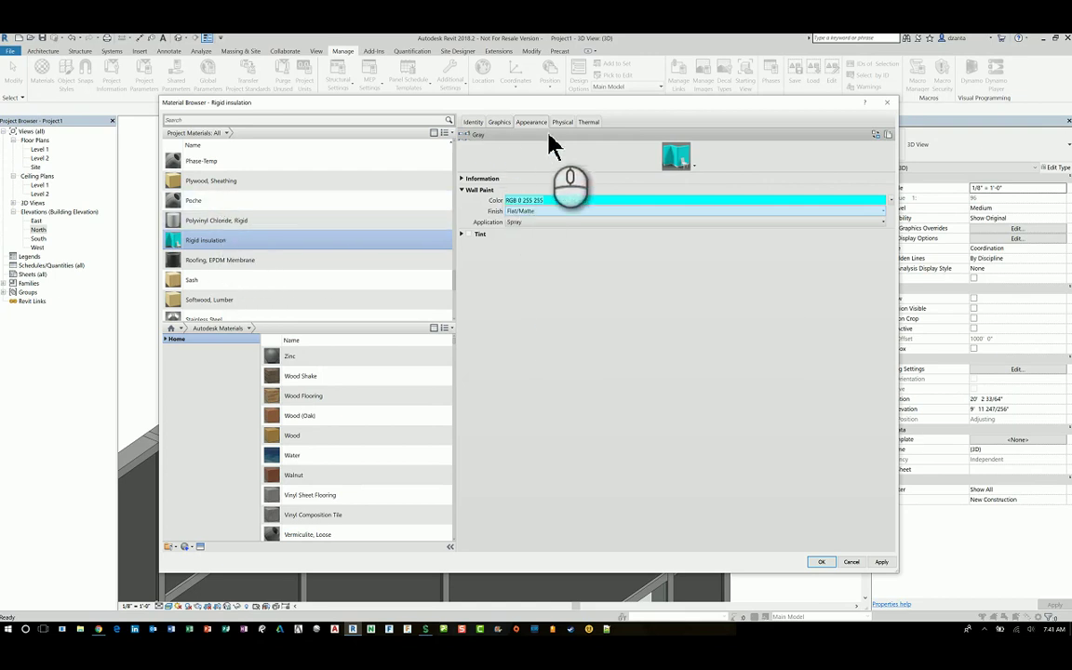
pyautogui.click(817, 563)
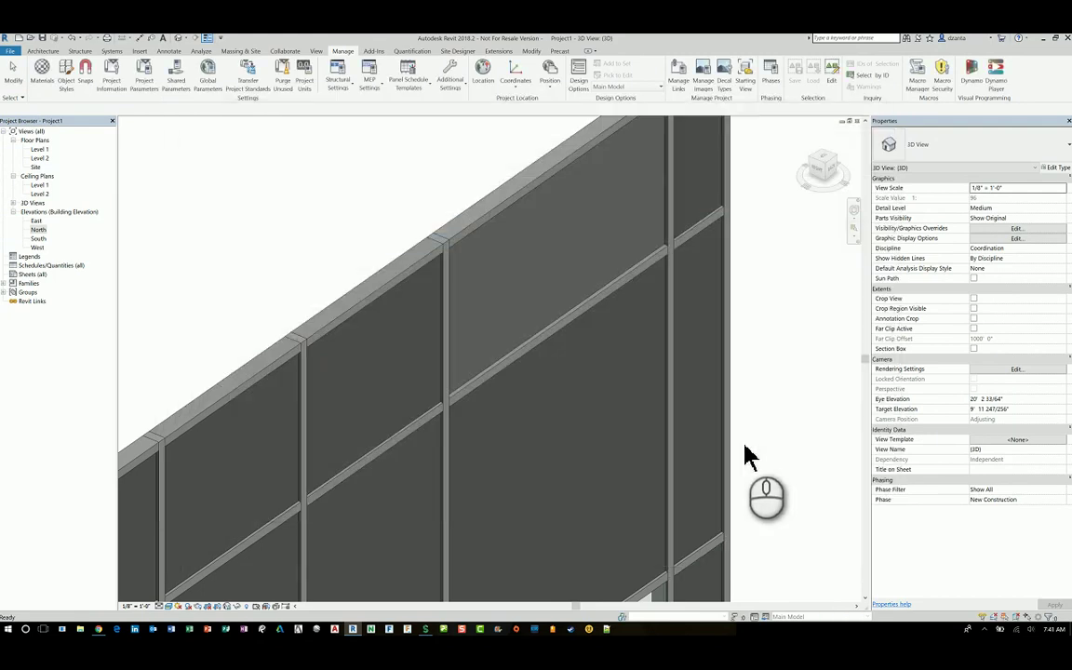
# Switch the 3D view to Consistent Colors and frame the whole curtain wall
pyautogui.scroll(-3, 782, 414)
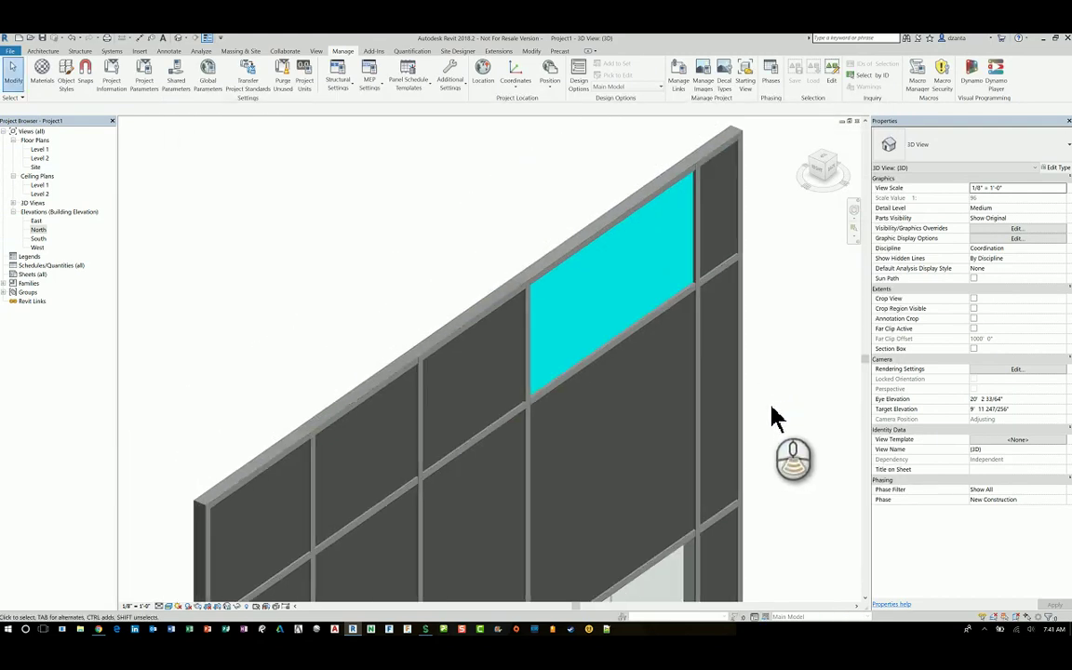
pyautogui.moveTo(741, 430); pyautogui.dragTo(674, 384, button='middle')
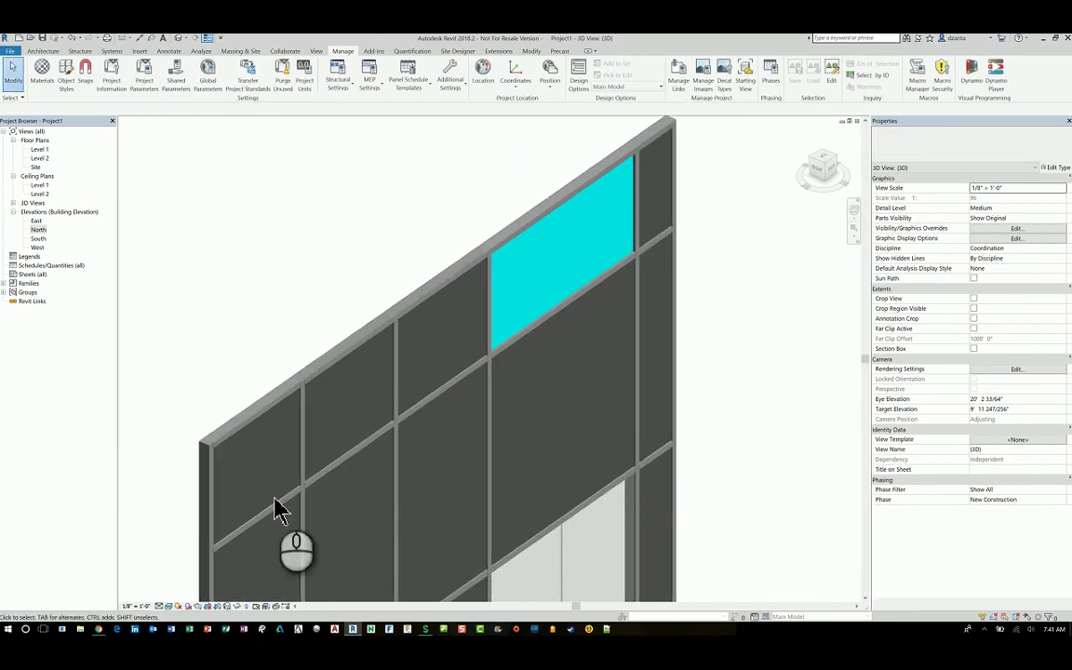
pyautogui.click(169, 606)
pyautogui.click(197, 576)
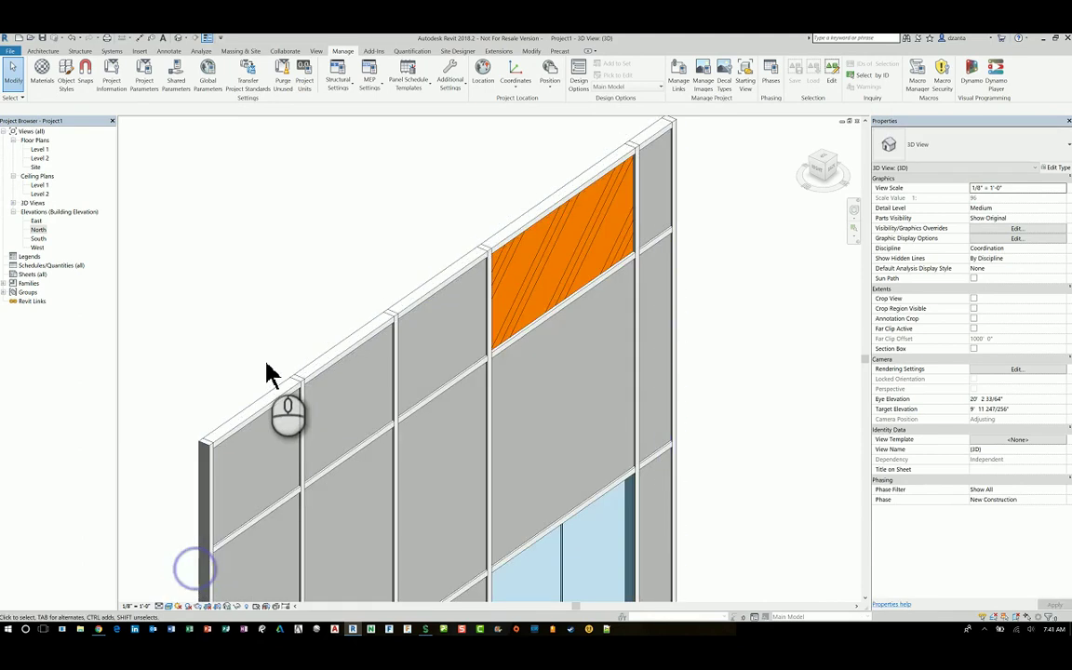
pyautogui.scroll(-4, 263, 311)
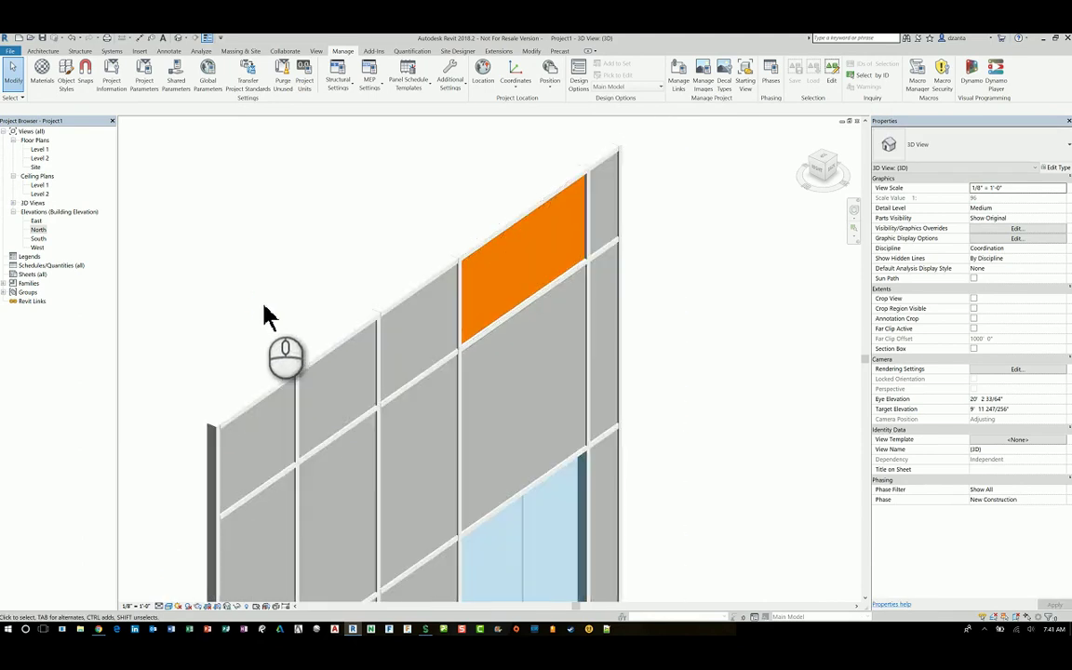
pyautogui.moveTo(605, 363); pyautogui.dragTo(730, 332, button='middle')
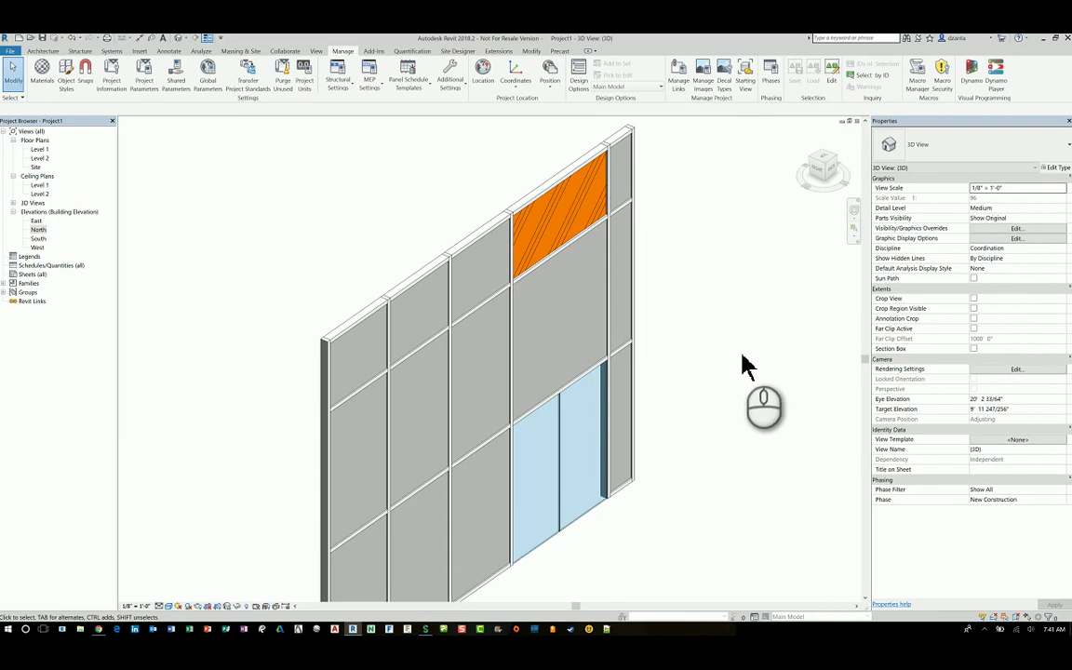
pyautogui.scroll(-1, 754, 377)
pyautogui.moveTo(754, 377)
pyautogui.mouseDown(button='middle')
pyautogui.moveTo(770, 361)
pyautogui.moveTo(758, 354)
pyautogui.mouseUp(button='middle')
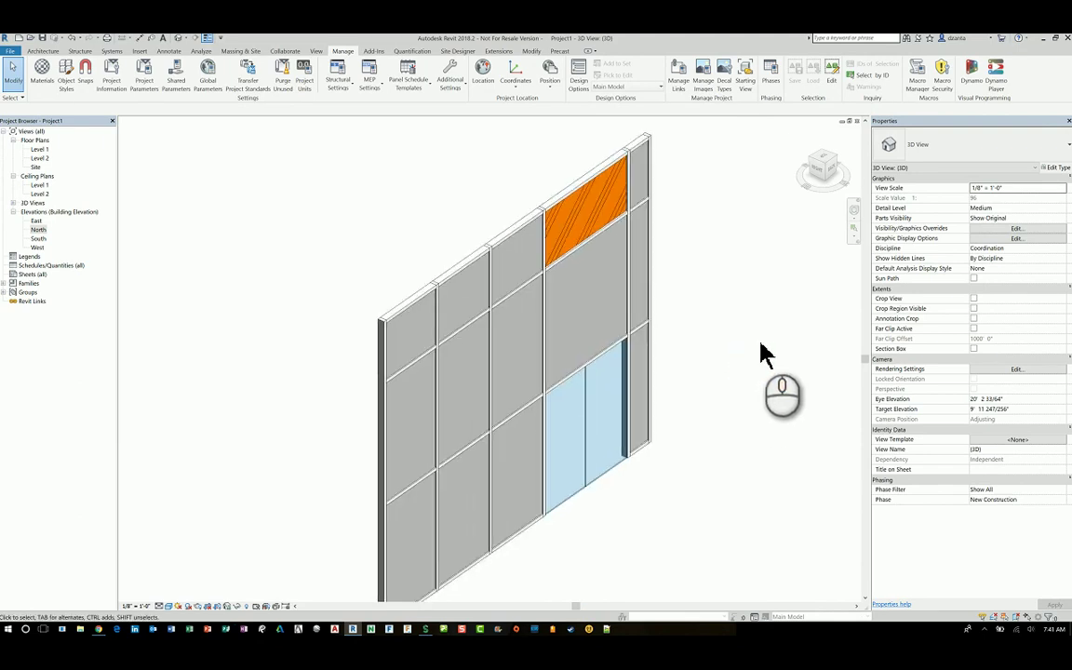
# Start a new wall (WA) using the Generic - 5" wall type
pyautogui.click(45, 52)
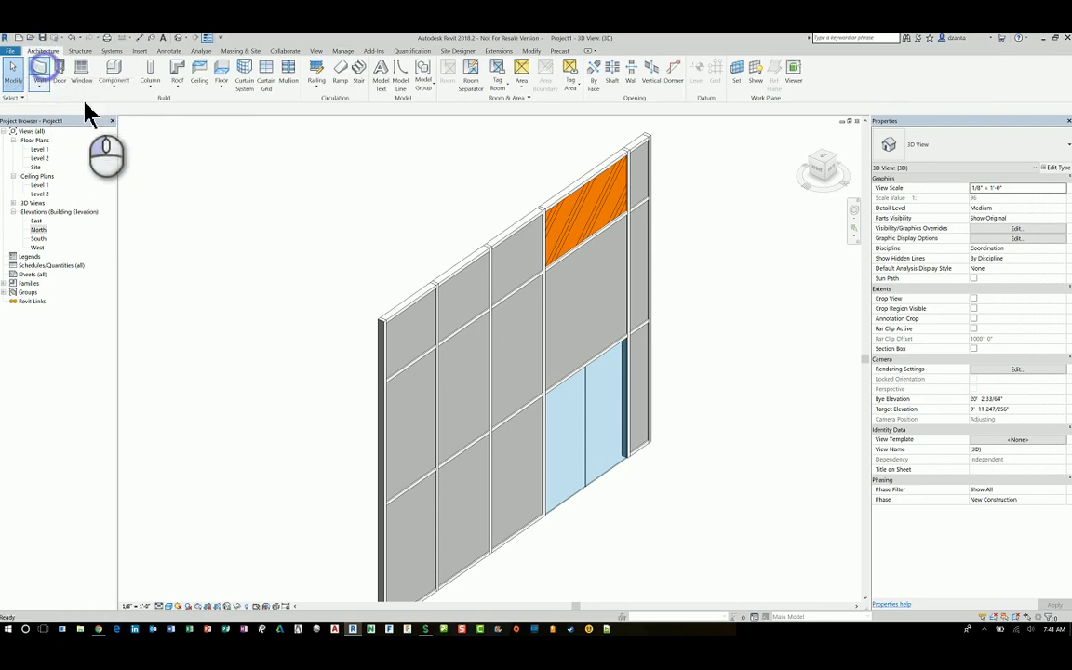
pyautogui.press('w')
pyautogui.press('a')
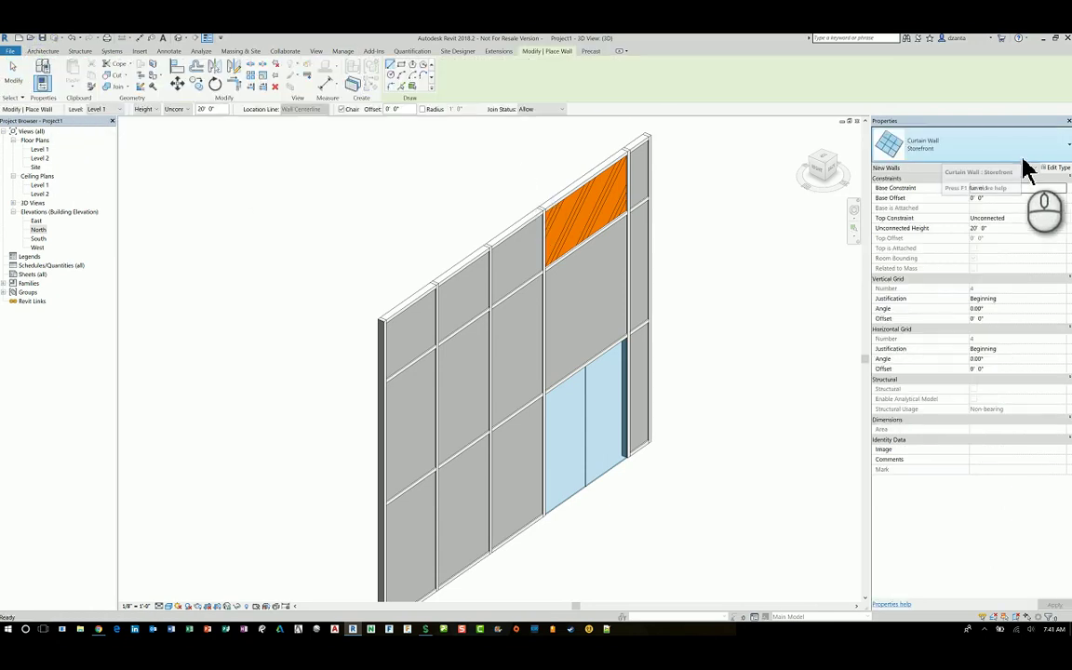
pyautogui.click(1024, 158)
pyautogui.scroll(5, 1016, 300)
pyautogui.scroll(3, 1016, 299)
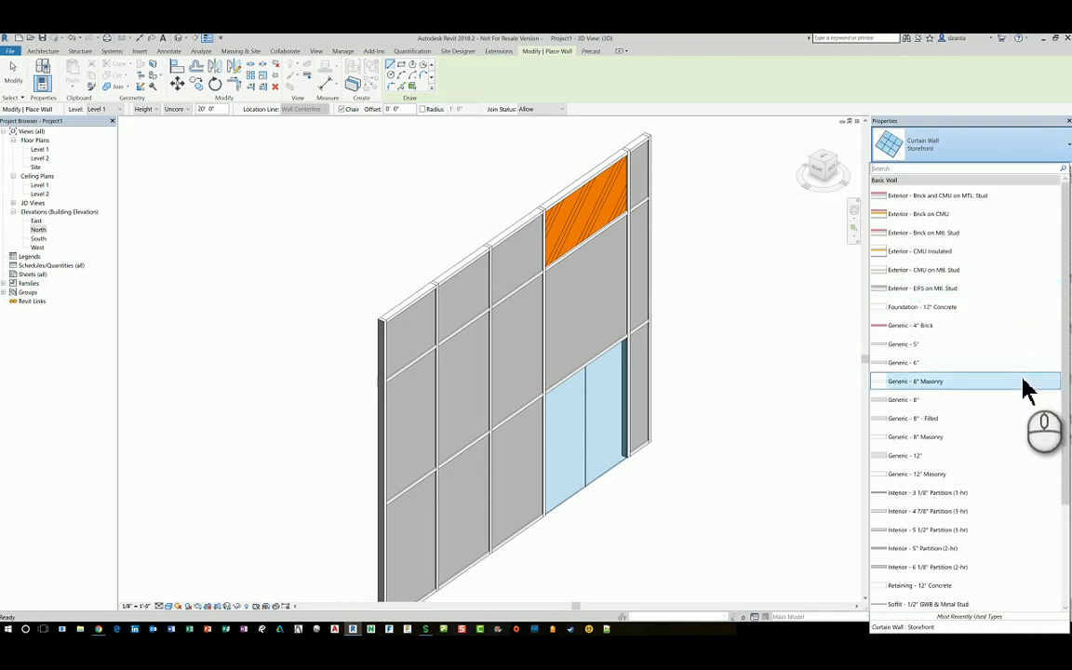
pyautogui.click(1019, 350)
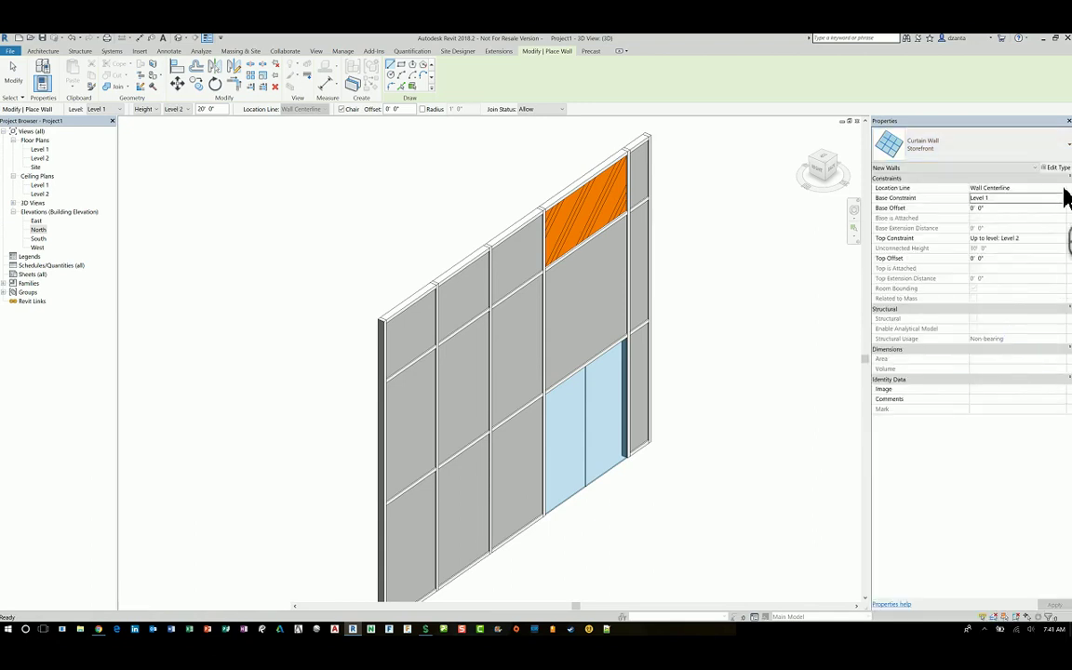
# Duplicate the type as Insulation Method 2 and open its structure layer's material
pyautogui.click(1055, 171)
pyautogui.click(871, 239)
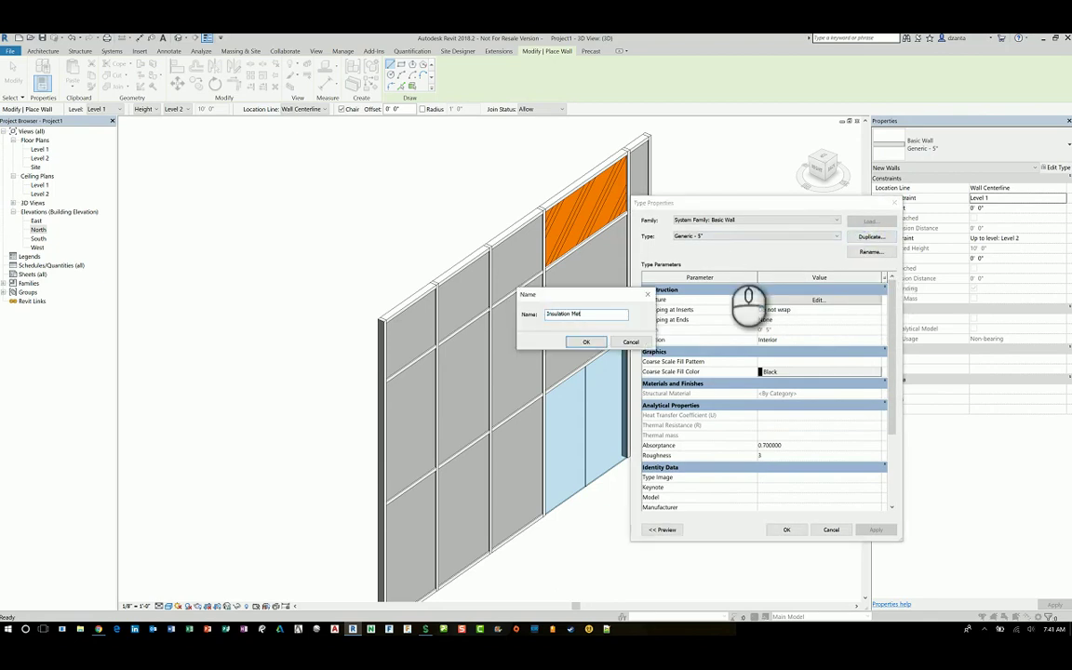
pyautogui.click(590, 342)
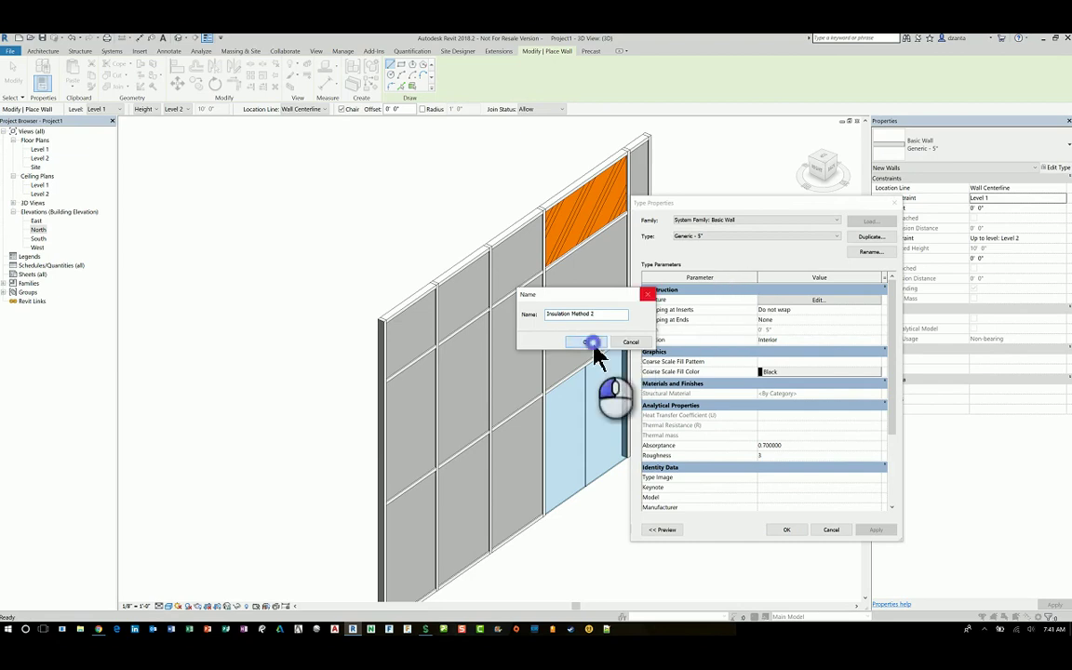
pyautogui.click(800, 300)
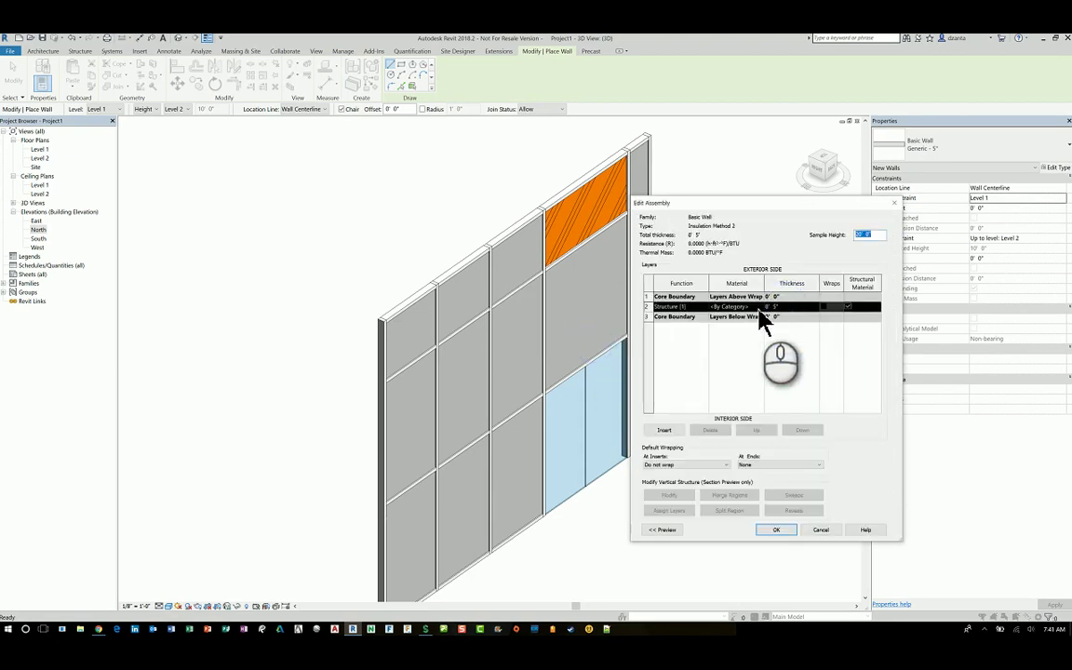
pyautogui.click(757, 307)
# Search the materials for 'default' and duplicate the Default material
pyautogui.click(761, 308)
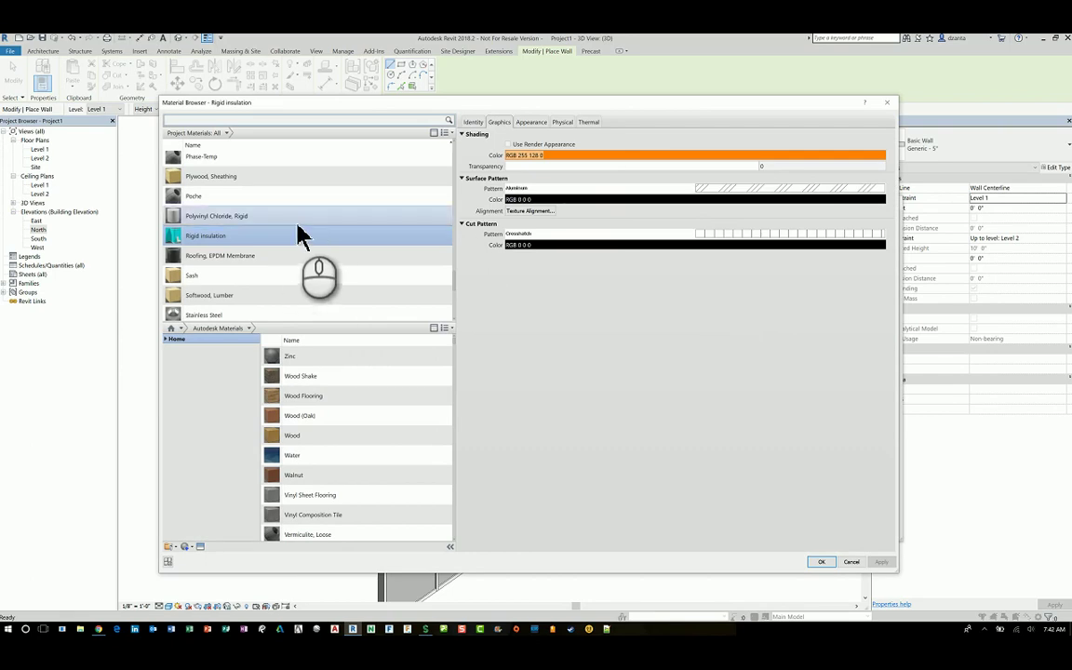
pyautogui.scroll(1, 268, 227)
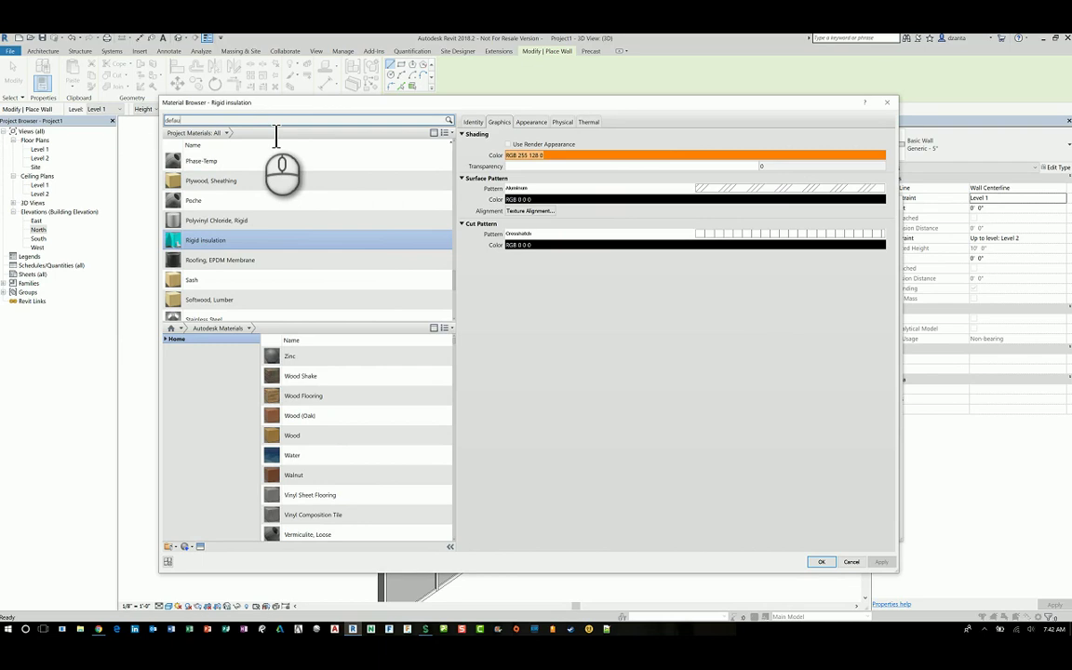
pyautogui.write('default')
pyautogui.press('Return')
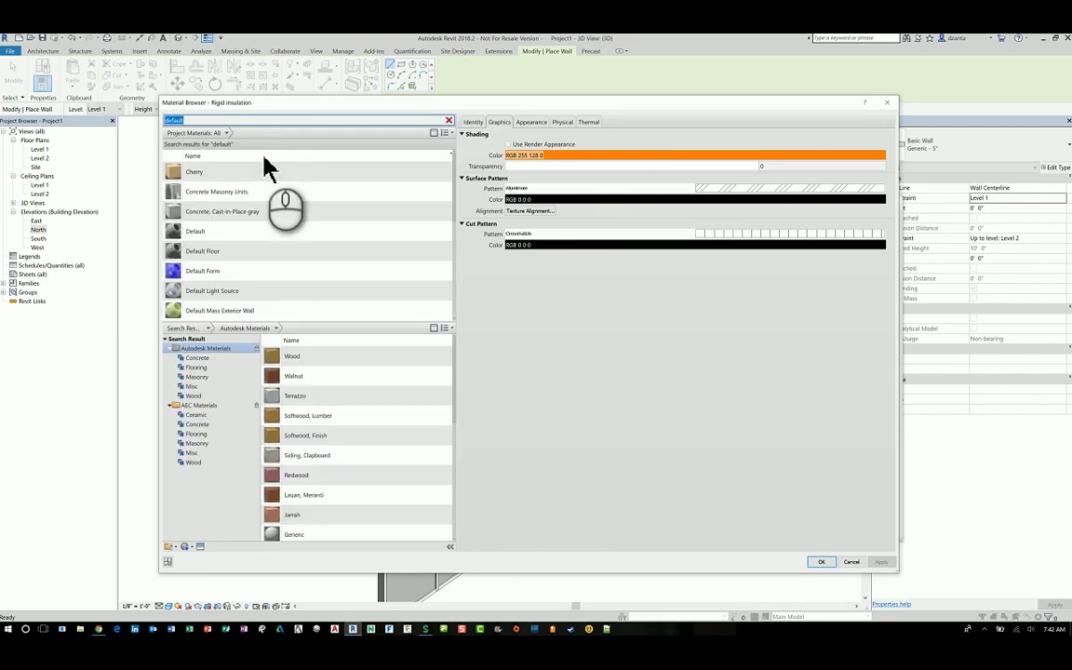
pyautogui.click(237, 234)
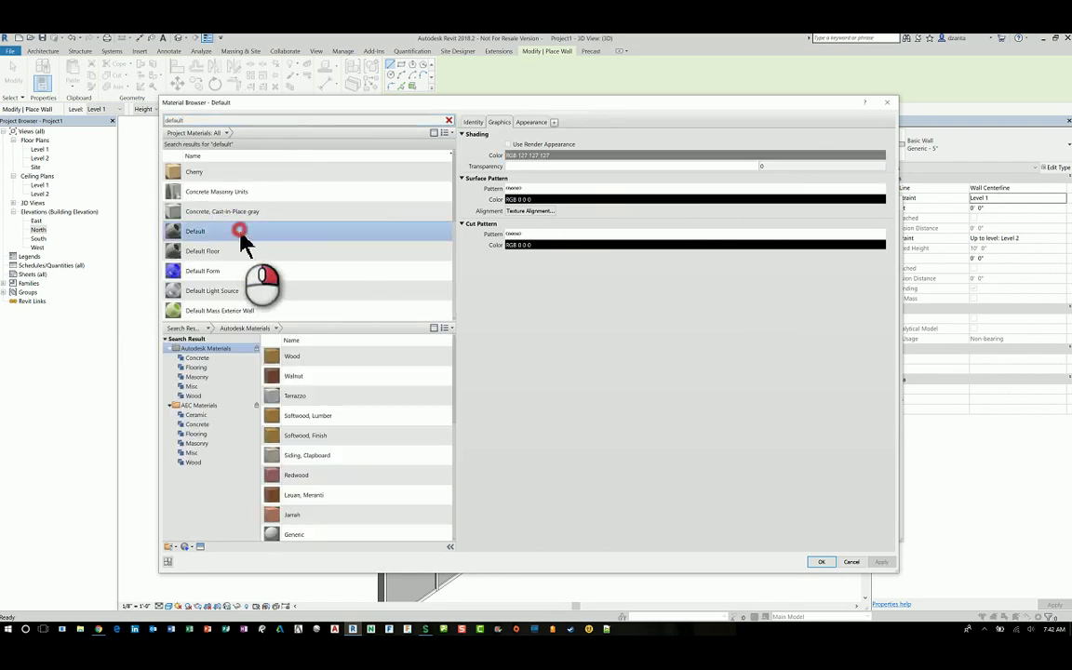
pyautogui.rightClick(264, 237)
pyautogui.click(270, 247)
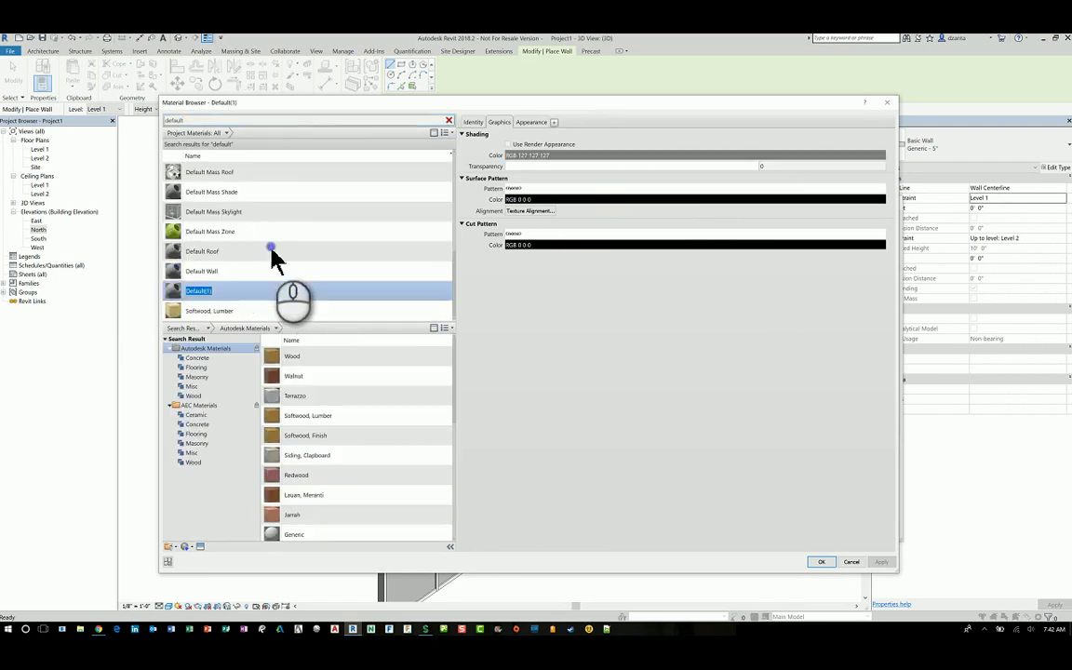
# Rename the copy to Insulation Method 2 and clear the search text
pyautogui.rightClick(210, 292)
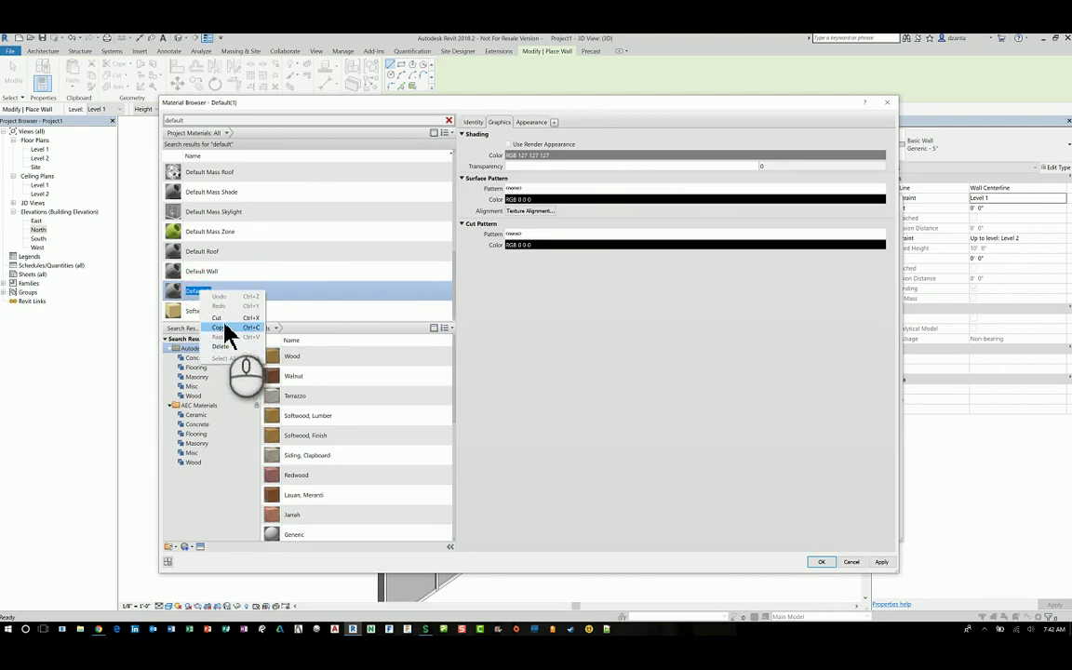
pyautogui.click(224, 318)
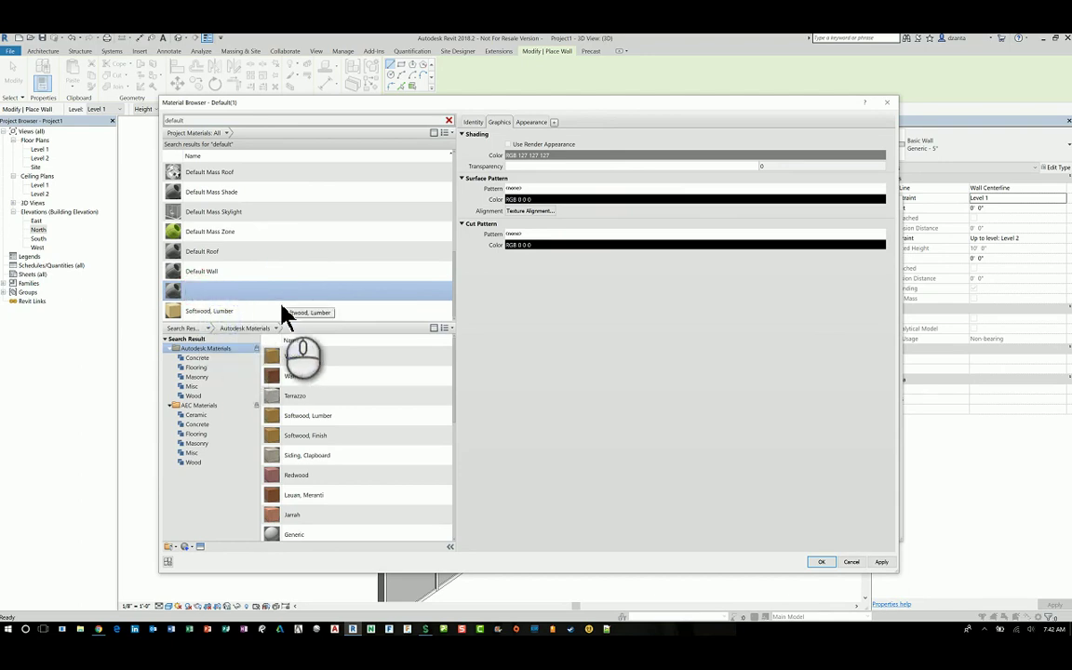
pyautogui.write('Insulation Method 2')
pyautogui.press('Return')
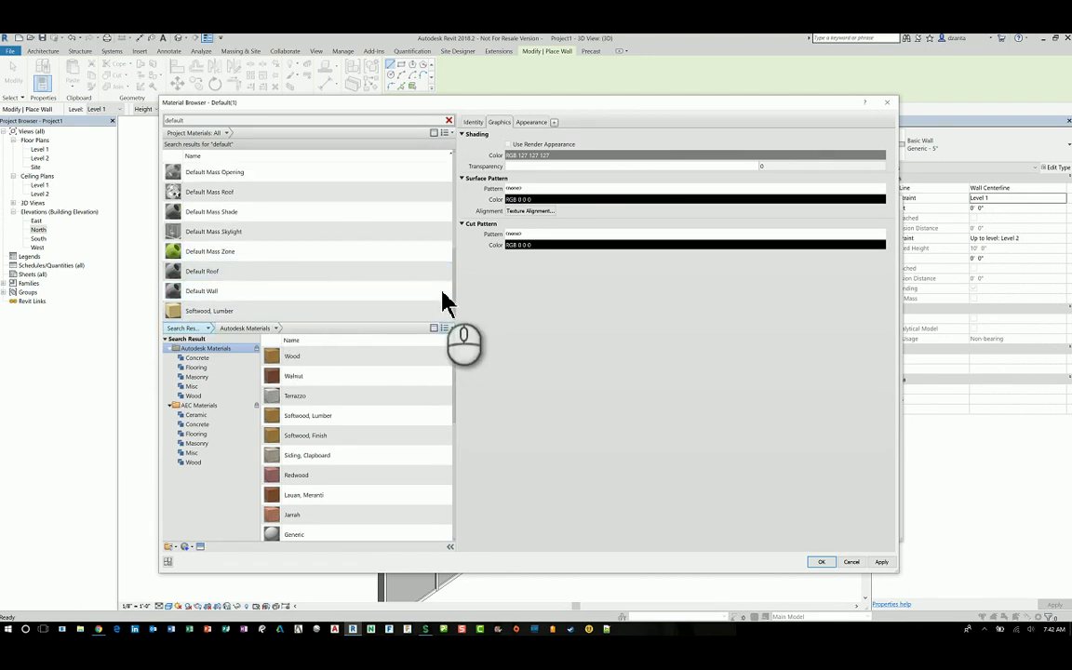
pyautogui.moveTo(456, 267); pyautogui.dragTo(328, 123)
pyautogui.doubleClick(315, 120)
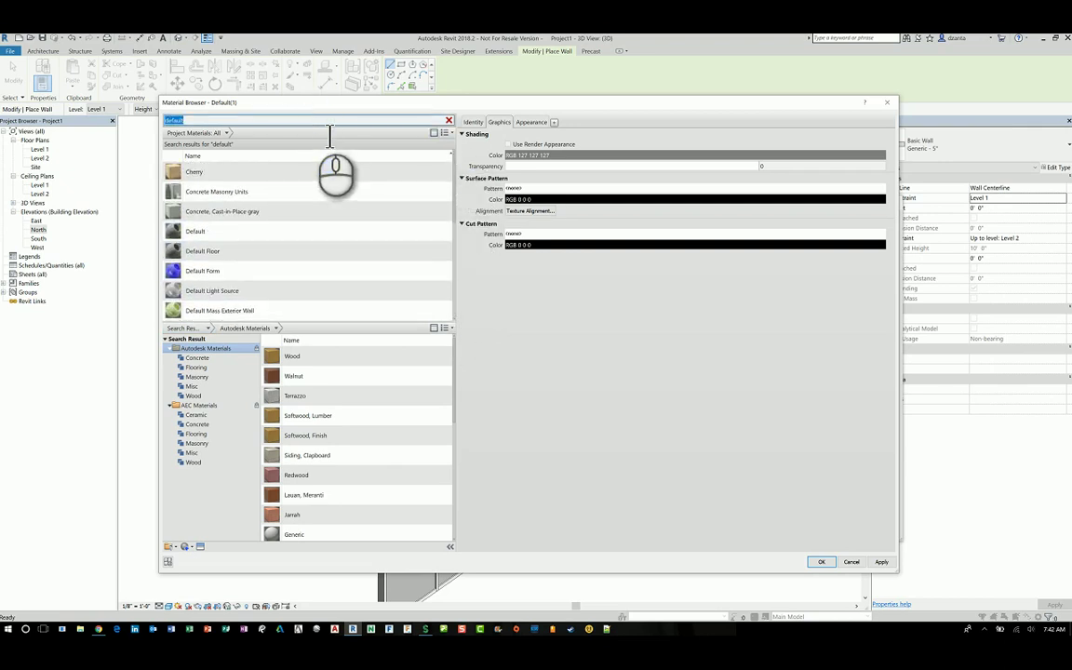
pyautogui.press('BackSpace')
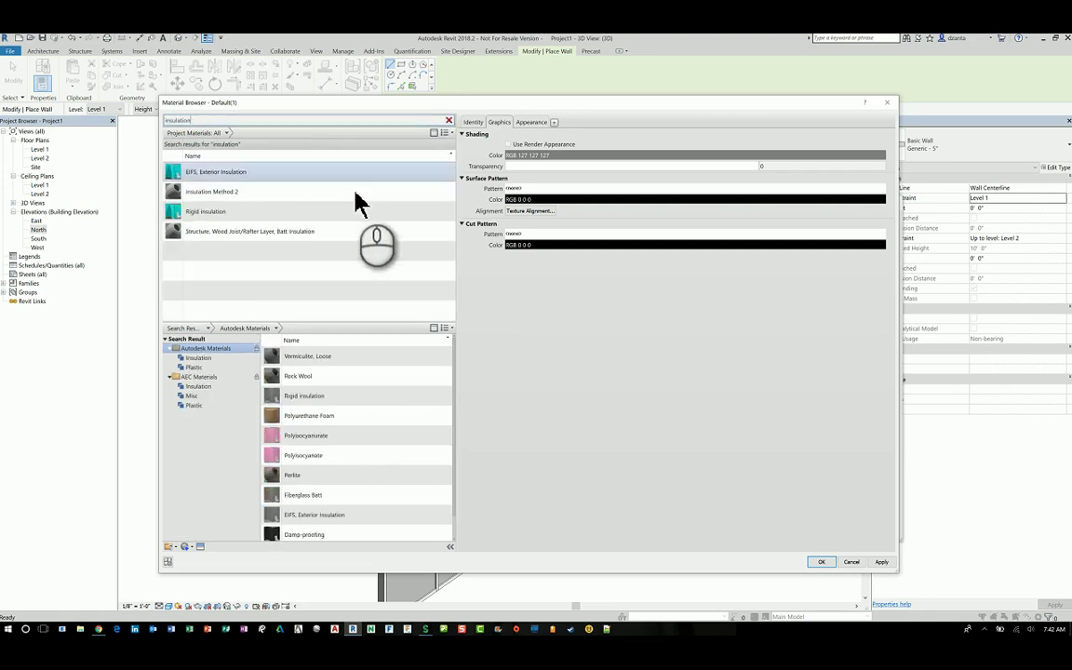
# Give Insulation Method 2 red shading and a Concrete surface pattern
pyautogui.click(355, 191)
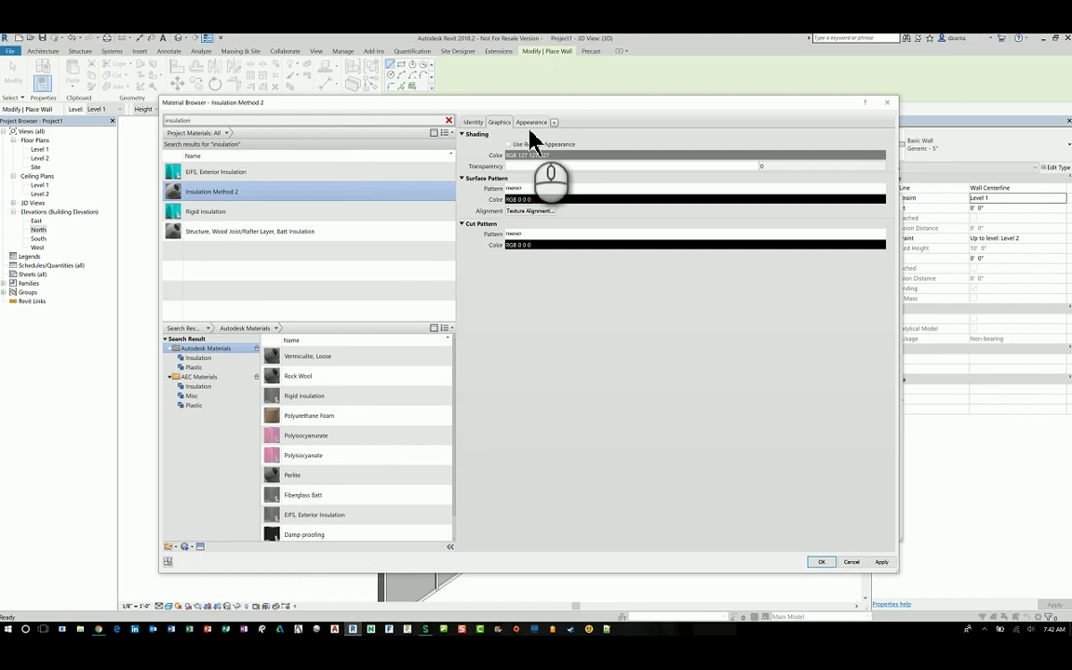
pyautogui.click(540, 158)
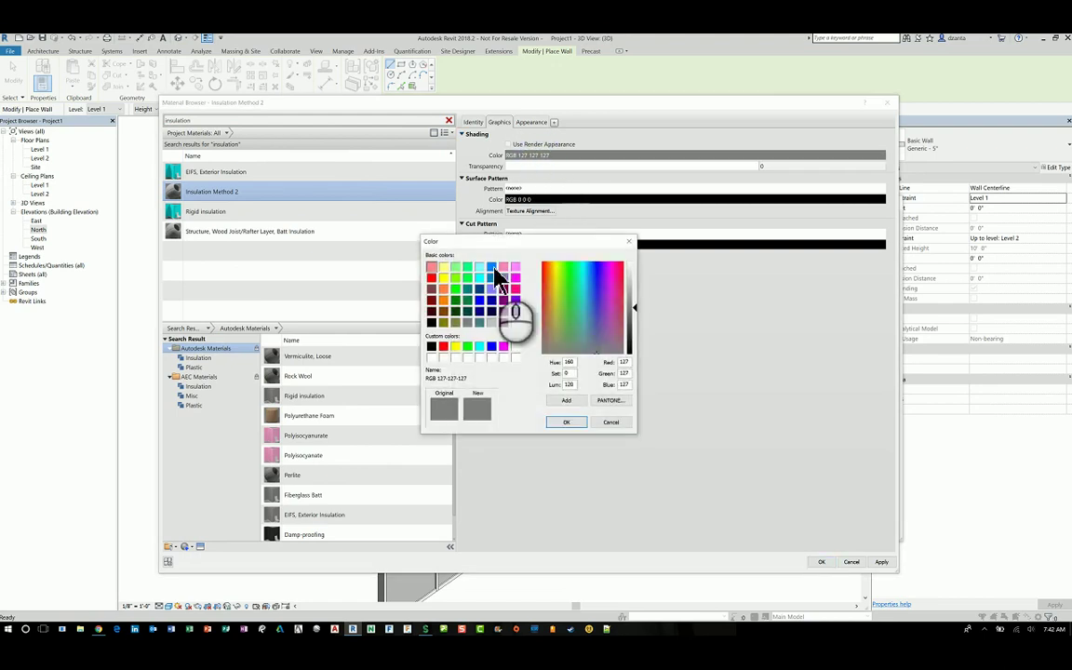
pyautogui.click(431, 278)
pyautogui.click(564, 422)
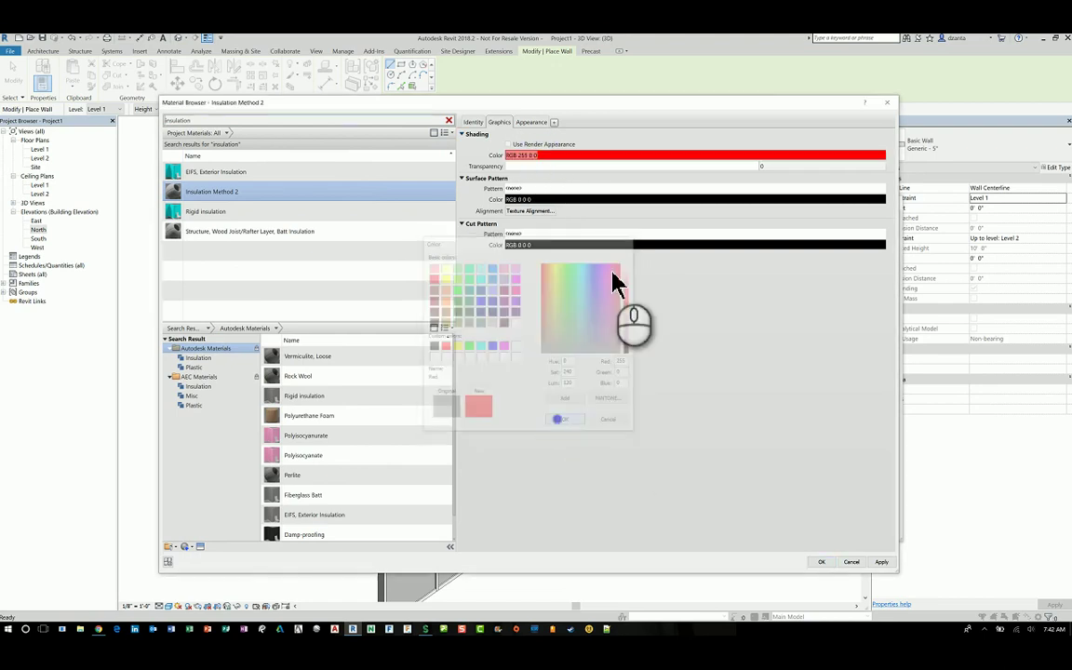
pyautogui.click(536, 199)
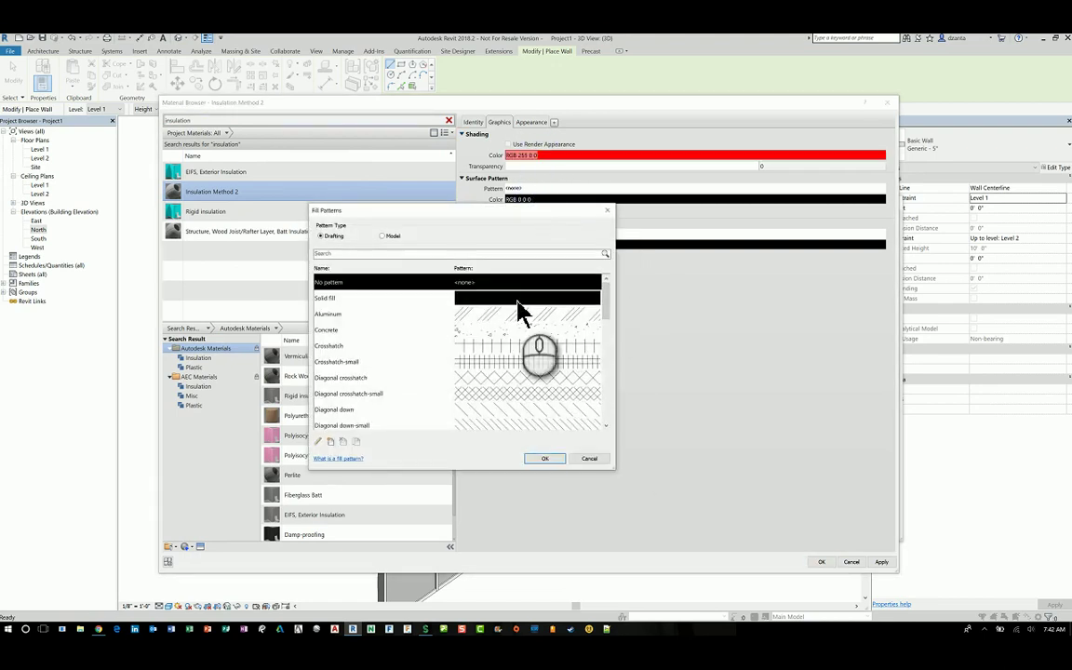
pyautogui.click(508, 331)
pyautogui.click(558, 460)
# Set the material's appearance colour to blue (RGB 0 0 255)
pyautogui.click(533, 123)
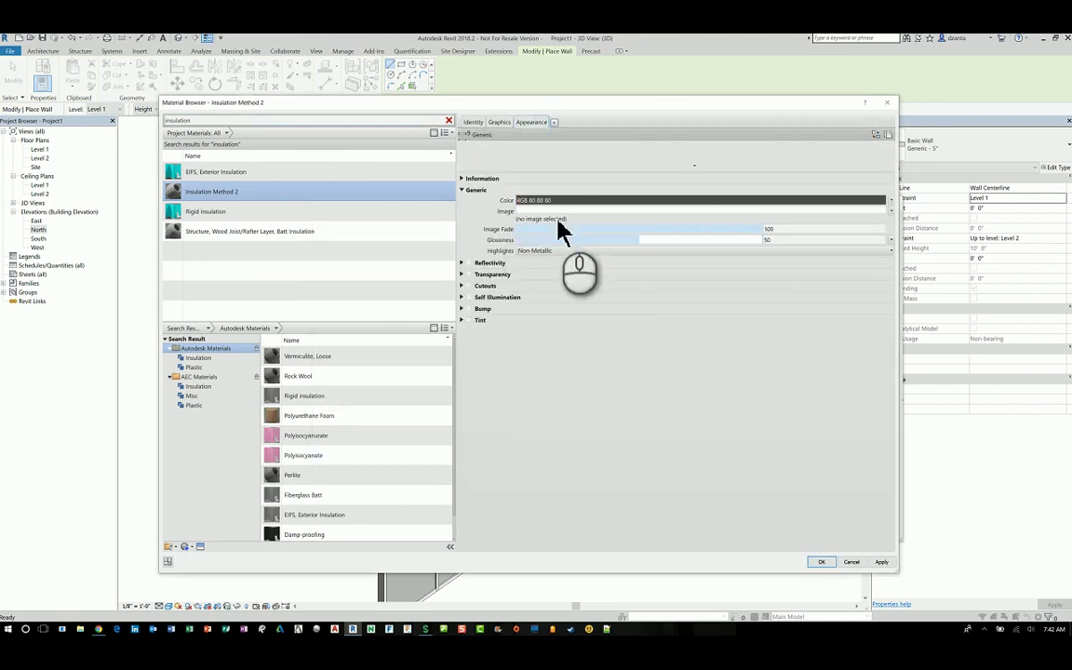
pyautogui.click(546, 202)
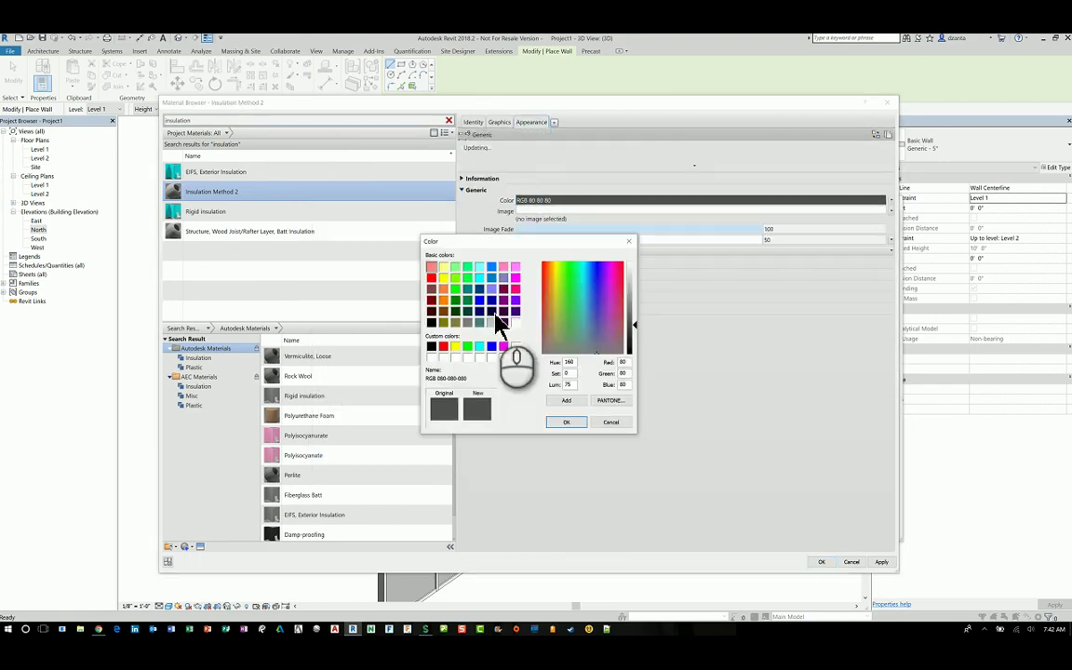
pyautogui.click(479, 300)
pyautogui.click(565, 421)
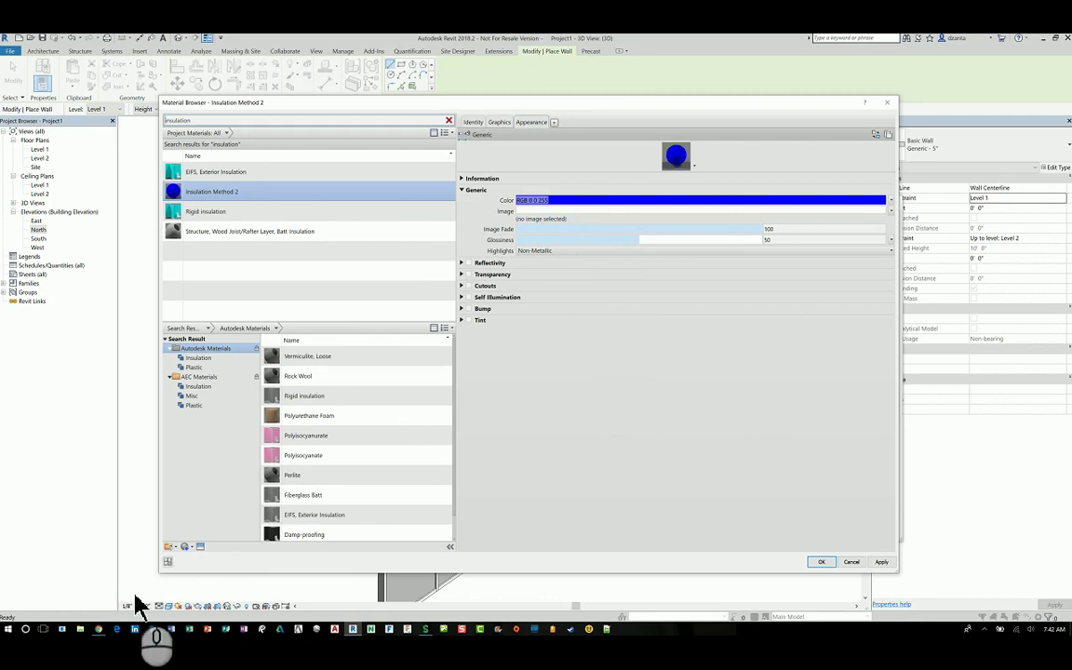
pyautogui.click(116, 629)
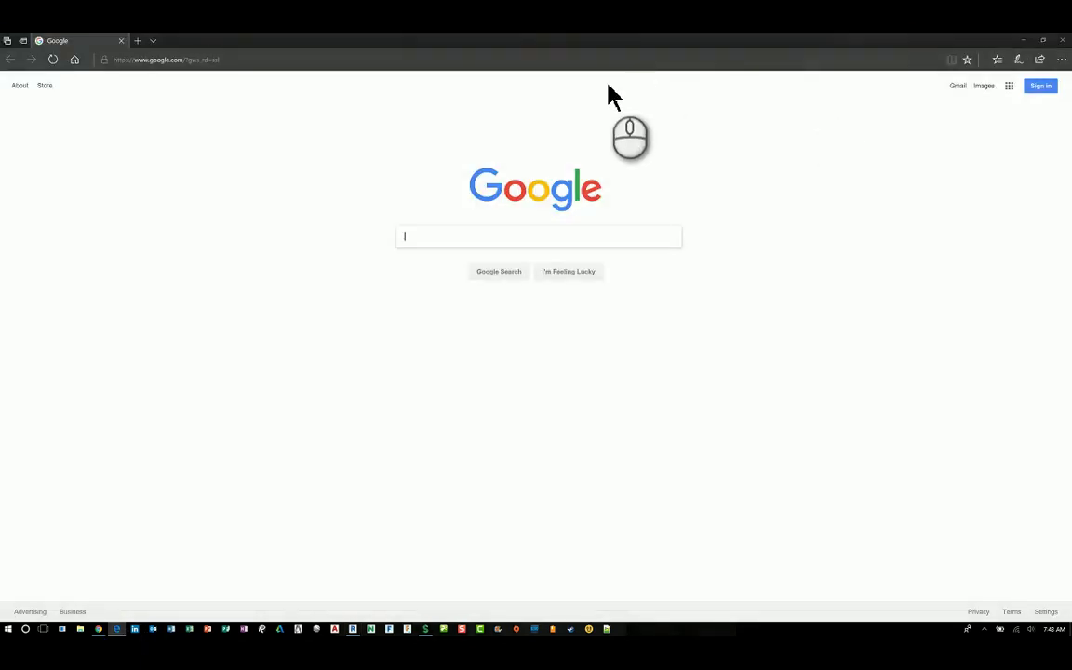
# Search Google Images for 'insulation pattern' and open a light blue texture
pyautogui.click(983, 85)
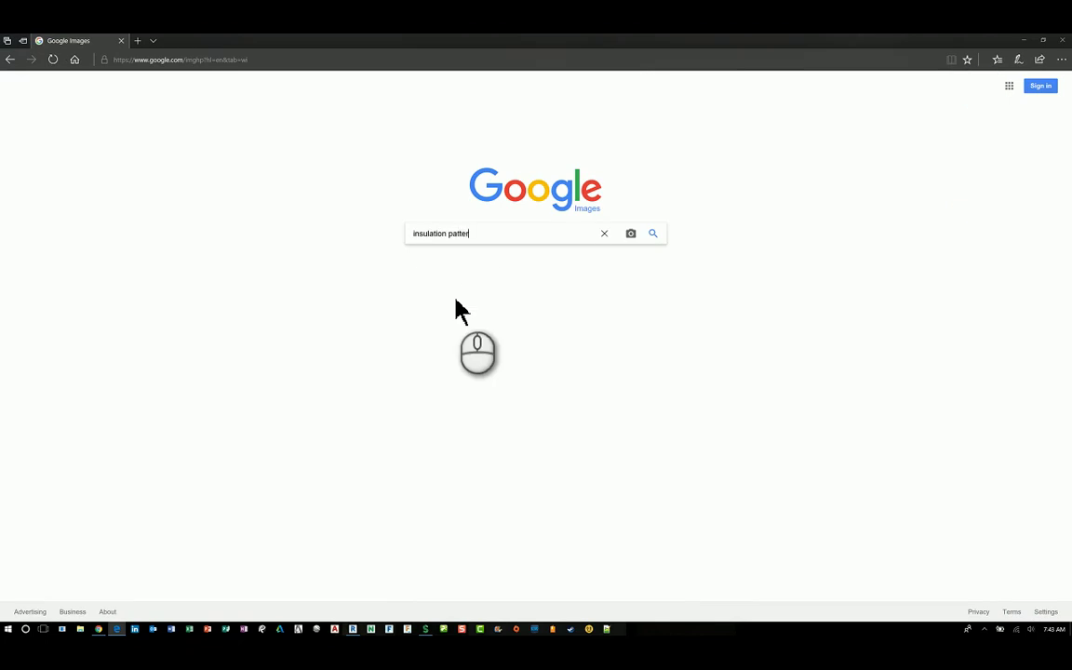
pyautogui.write('n')
pyautogui.press('Return')
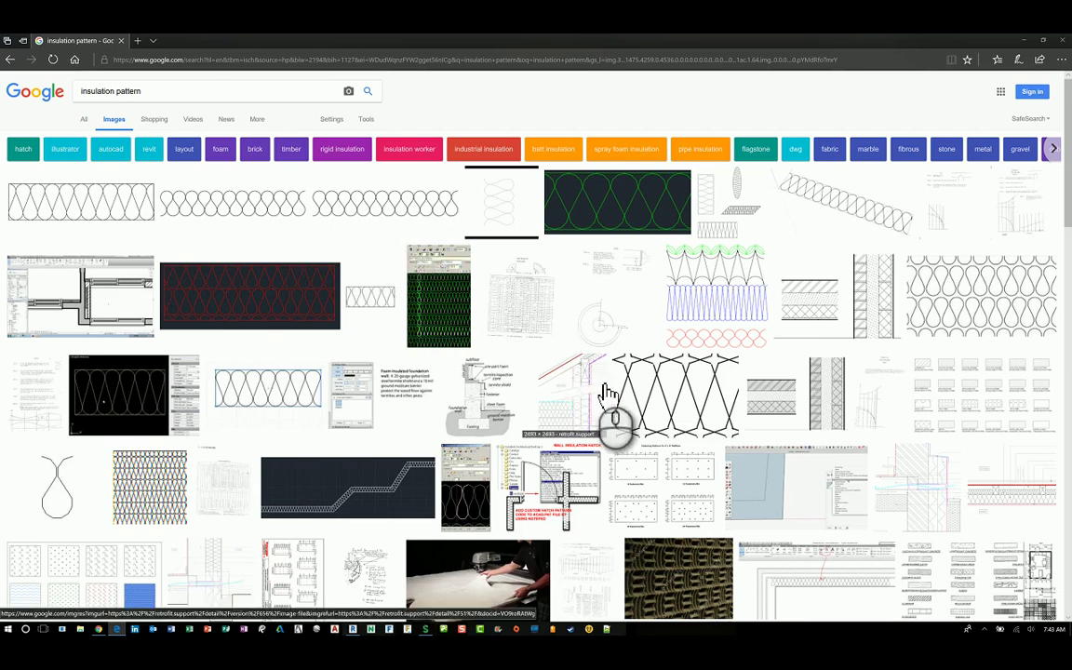
pyautogui.scroll(-5, 606, 393)
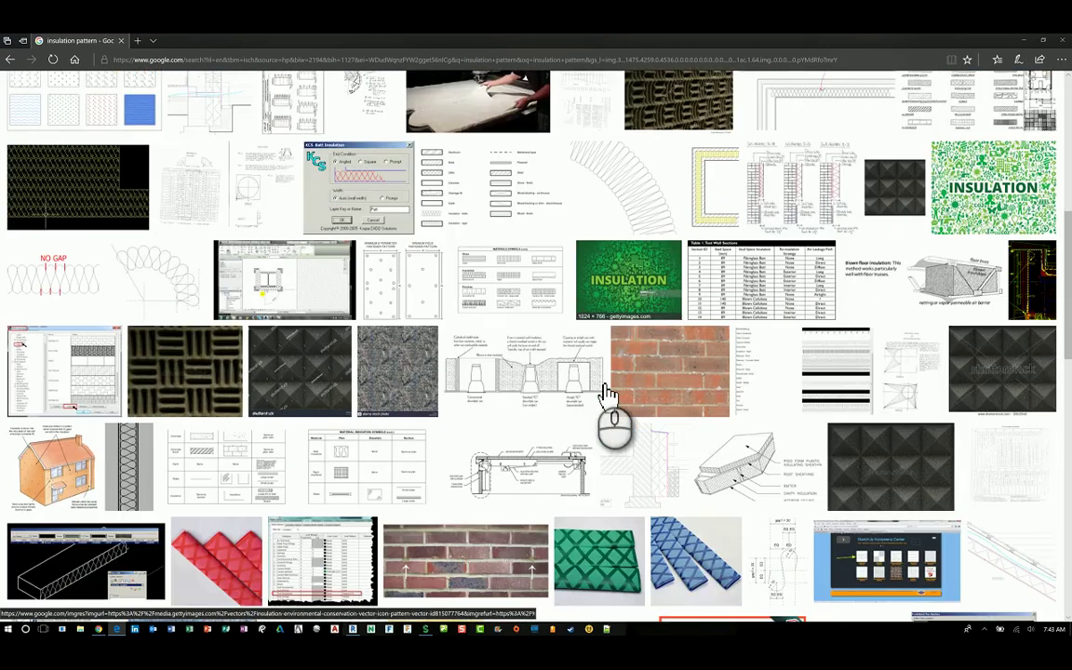
pyautogui.scroll(-1, 606, 393)
pyautogui.scroll(-2, 684, 439)
pyautogui.scroll(-3, 677, 430)
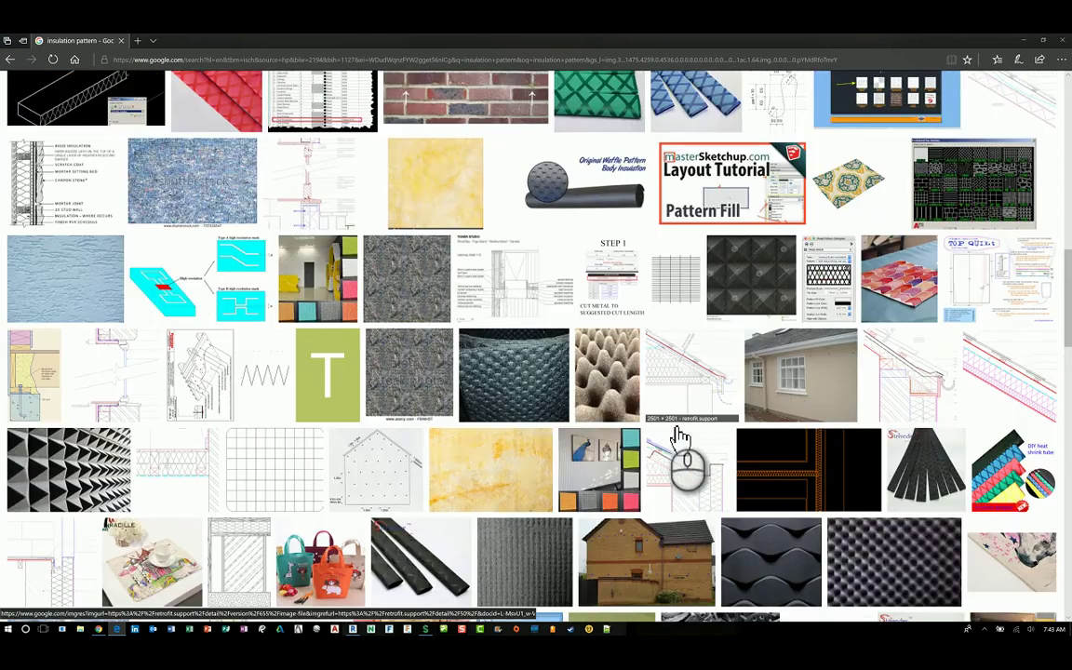
pyautogui.click(89, 292)
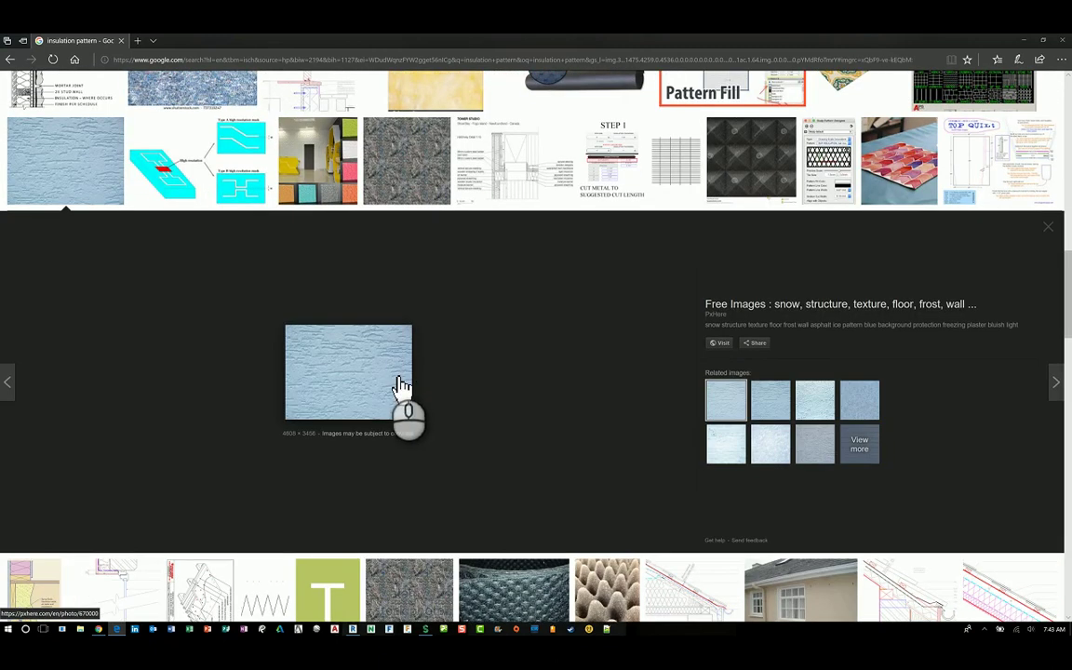
# Save the picture as 'insulation' in the Temp folder and close the browser
pyautogui.rightClick(388, 368)
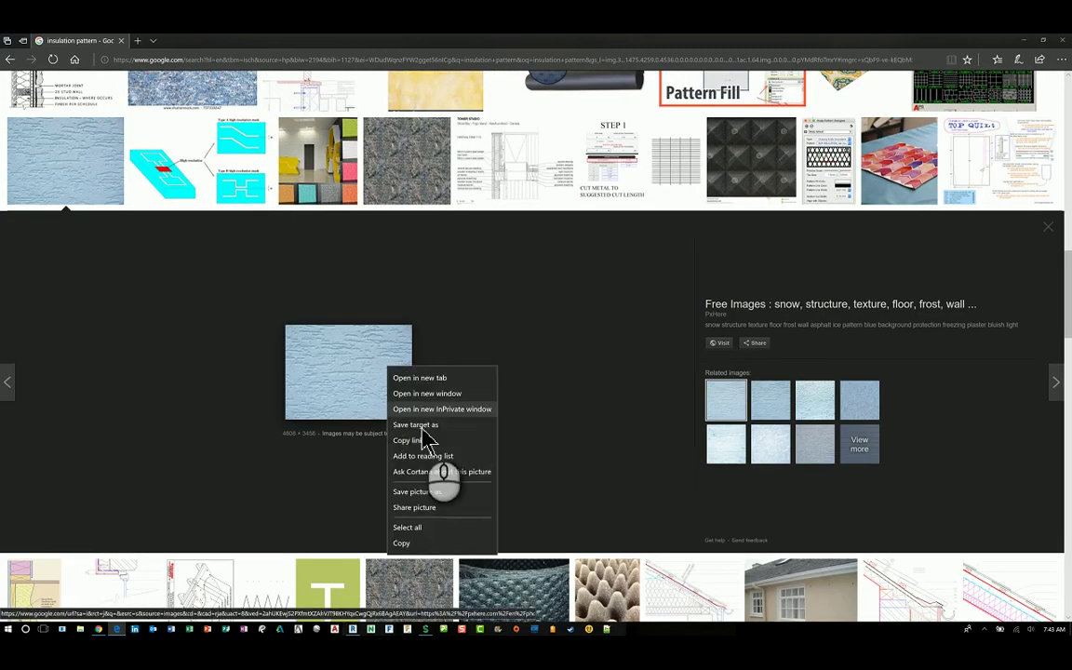
pyautogui.click(417, 492)
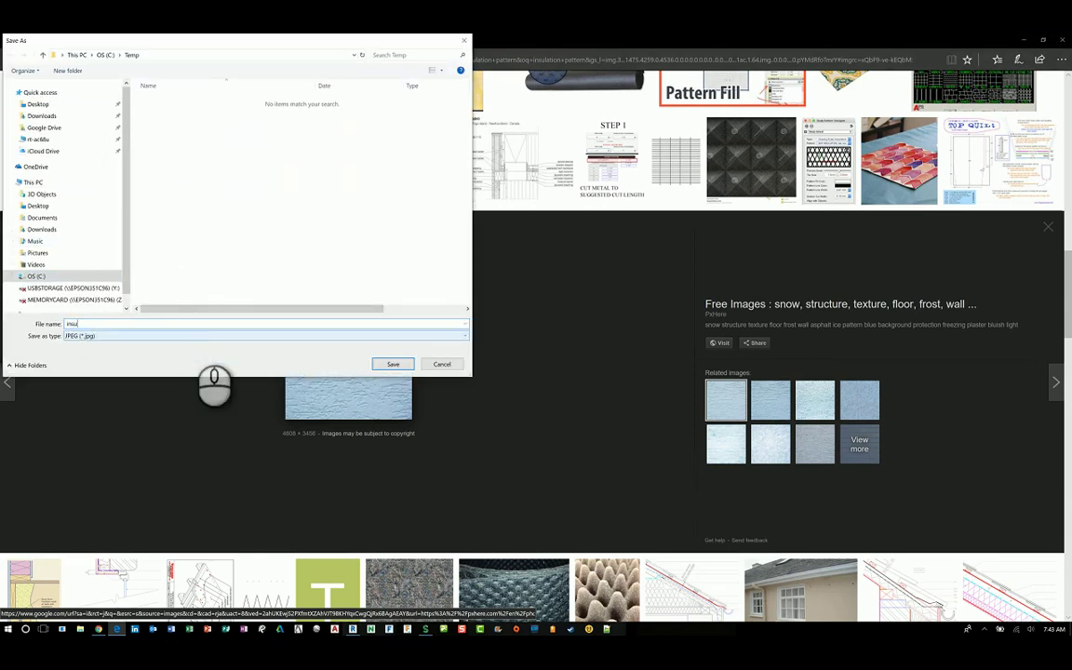
pyautogui.write('insulation')
pyautogui.press('Return')
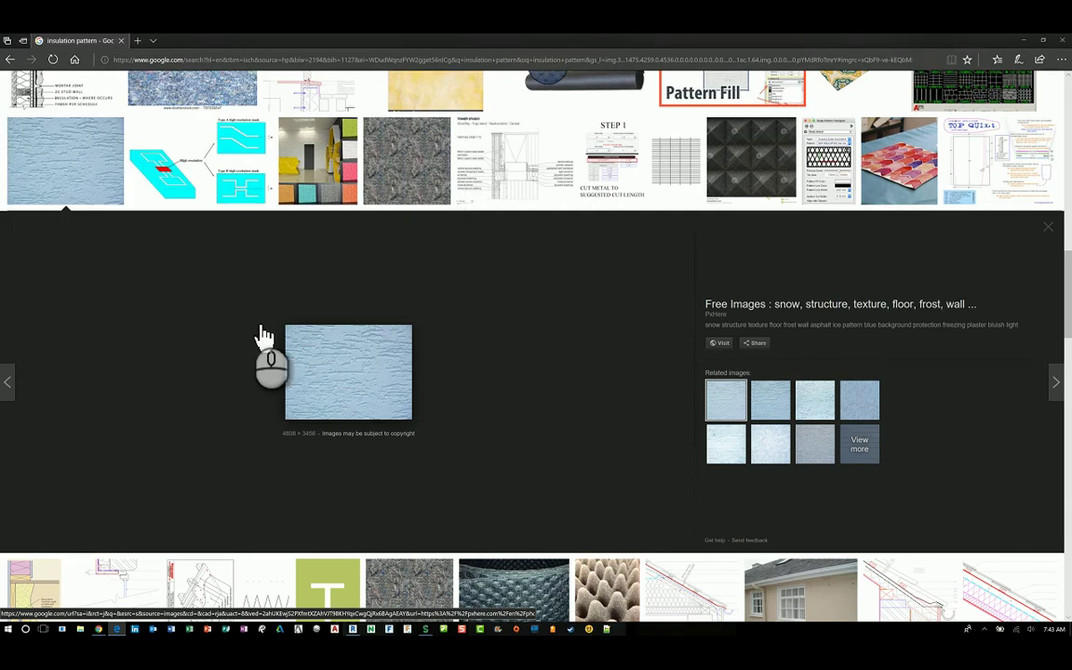
pyautogui.click(1059, 43)
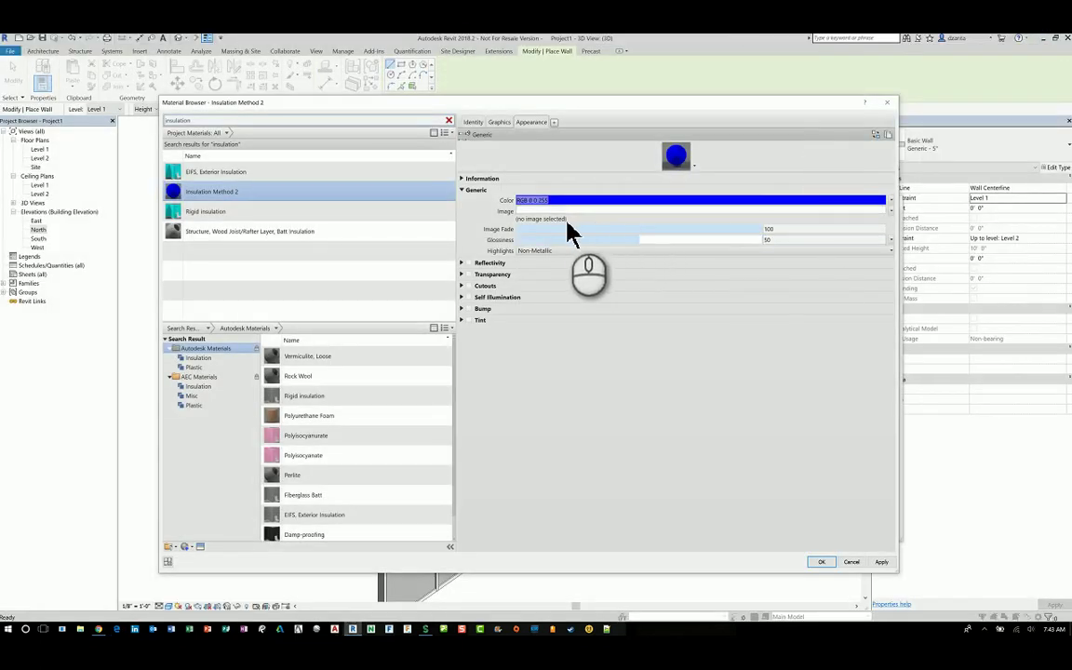
# Load Temp's insulation.jpg as the material's appearance image and accept the material settings
pyautogui.click(563, 222)
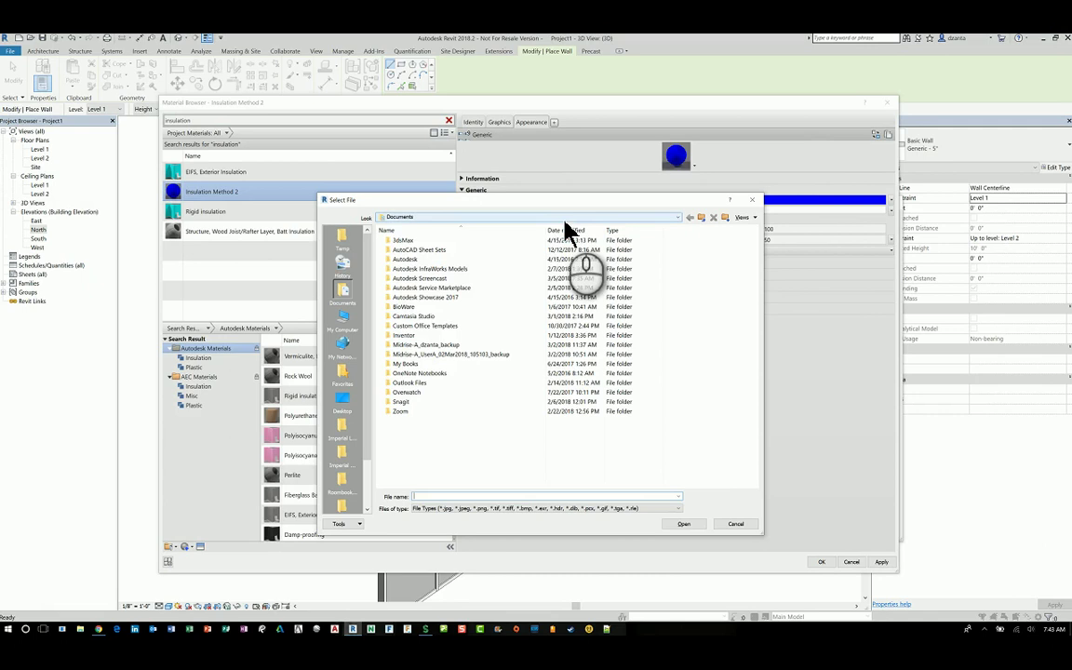
pyautogui.click(343, 238)
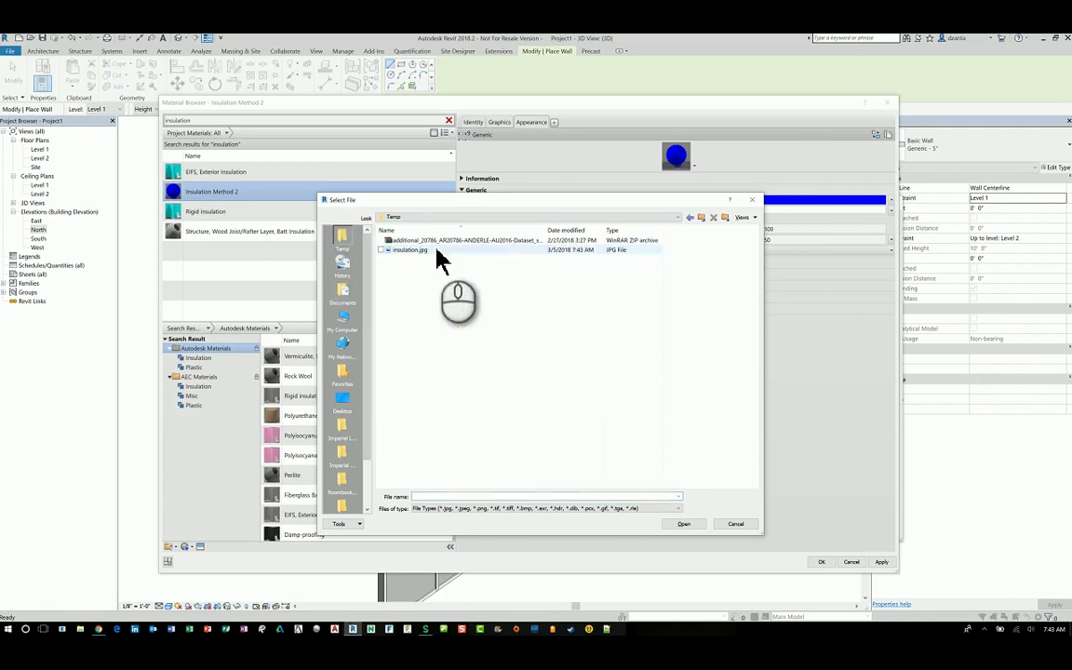
pyautogui.click(423, 250)
pyautogui.click(675, 524)
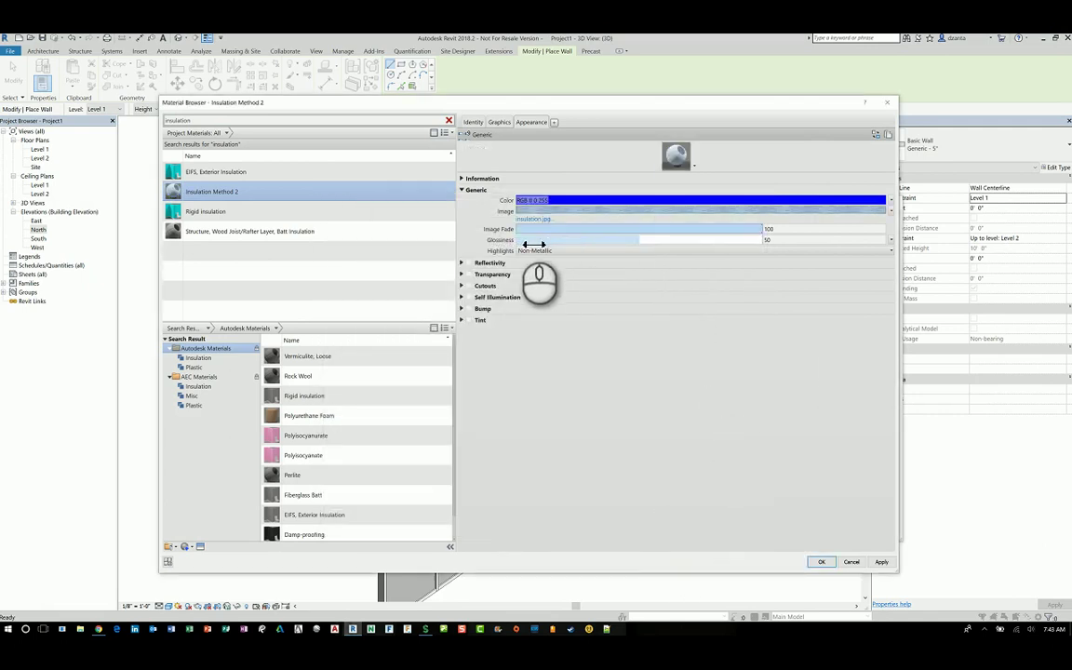
pyautogui.click(561, 213)
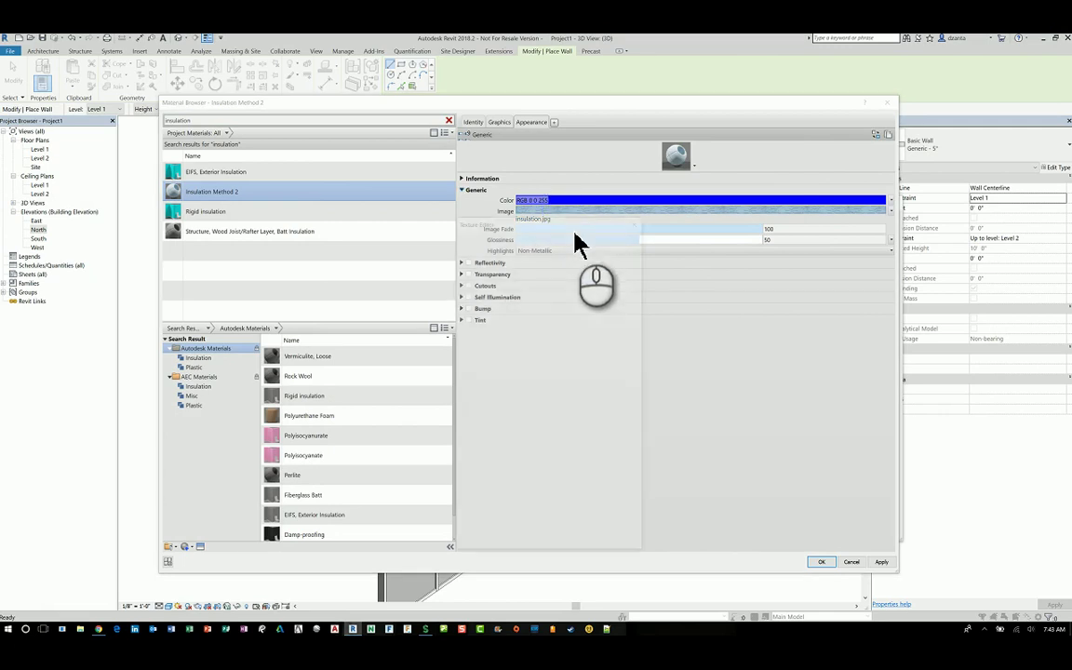
pyautogui.moveTo(568, 237); pyautogui.dragTo(469, 186)
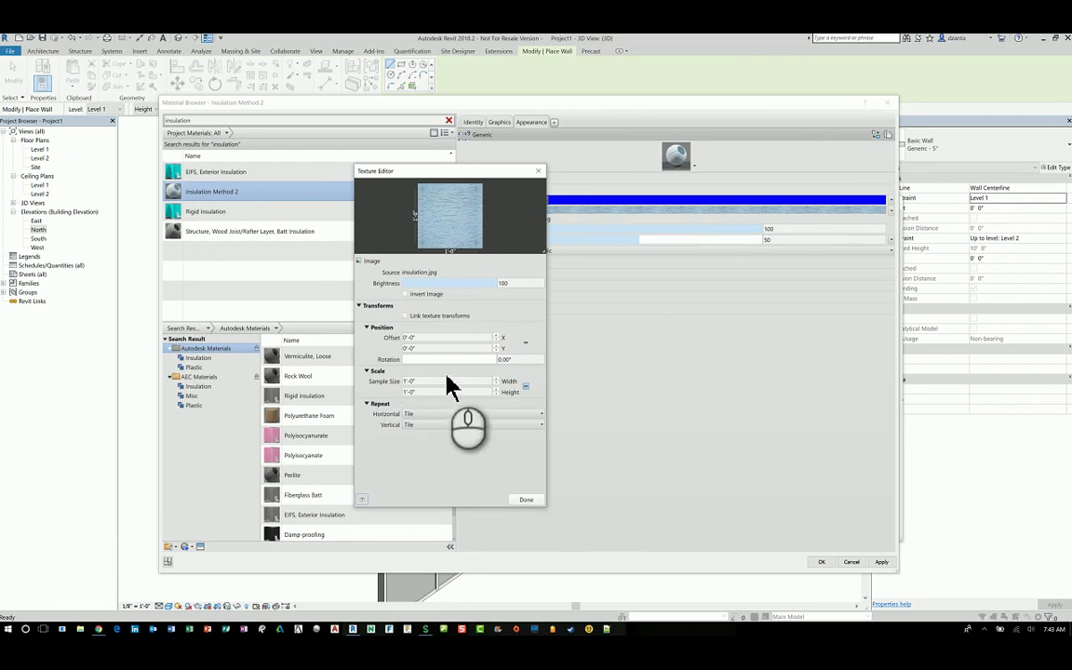
pyautogui.click(525, 500)
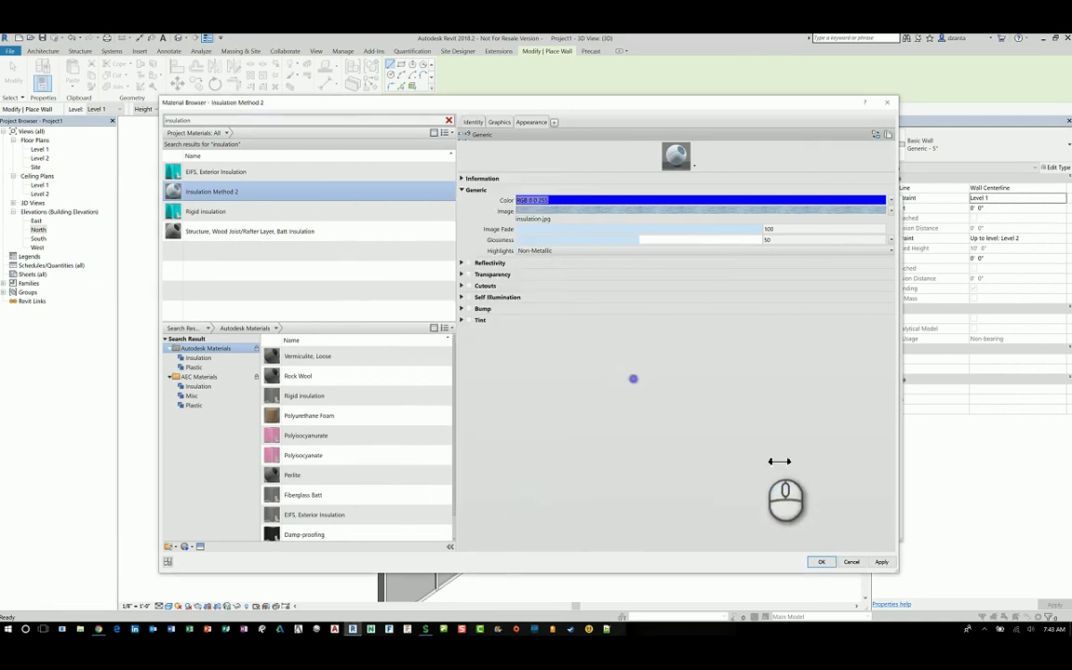
pyautogui.click(821, 562)
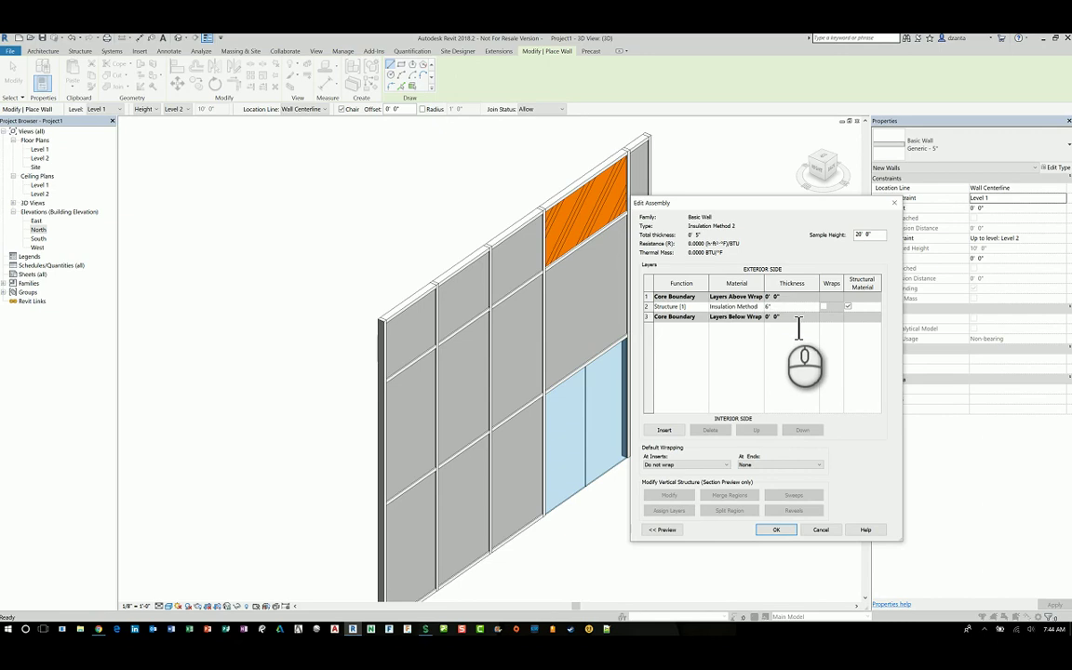
# Set the structure layer thickness to 6" and close the wall type dialogs
pyautogui.click(777, 306)
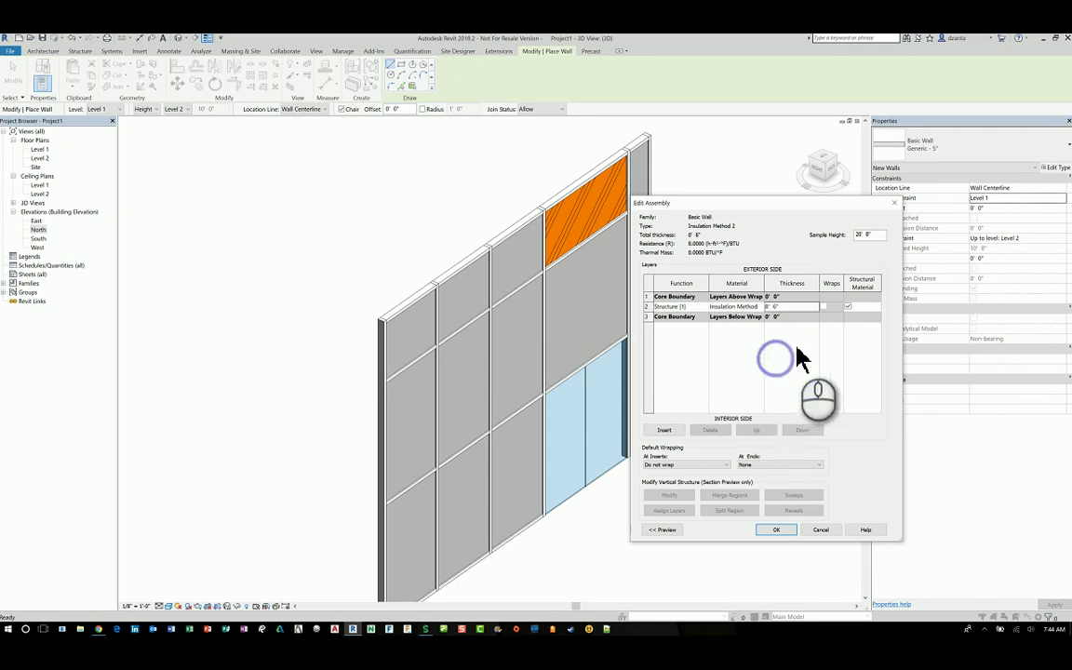
pyautogui.click(776, 529)
pyautogui.click(786, 530)
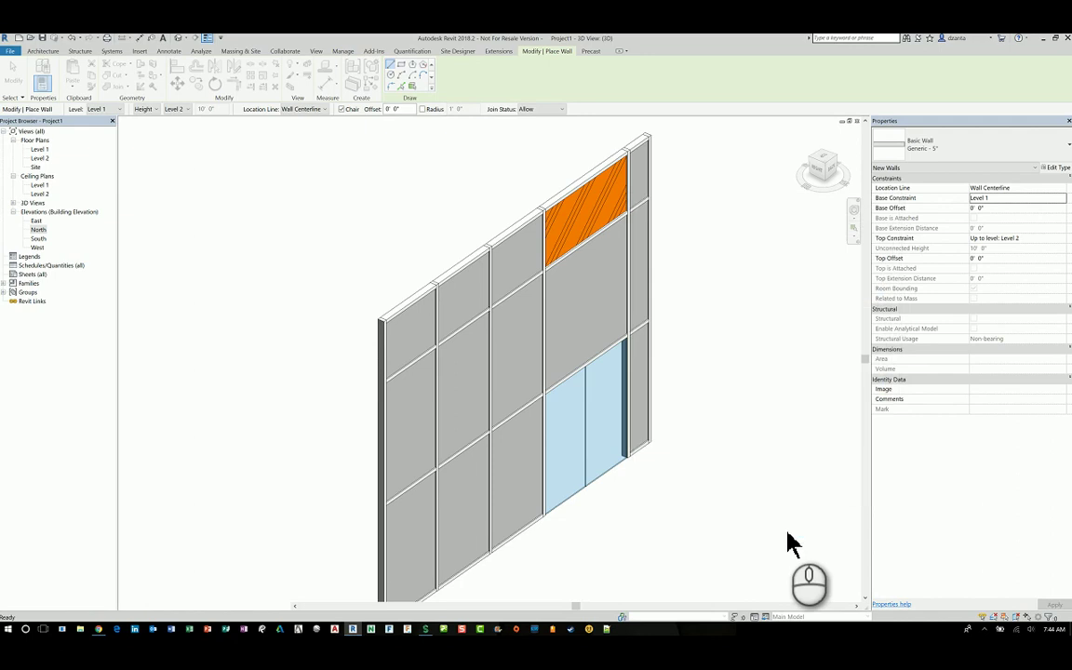
# Cancel the wall placement and select the storefront curtain wall
pyautogui.click(763, 370)
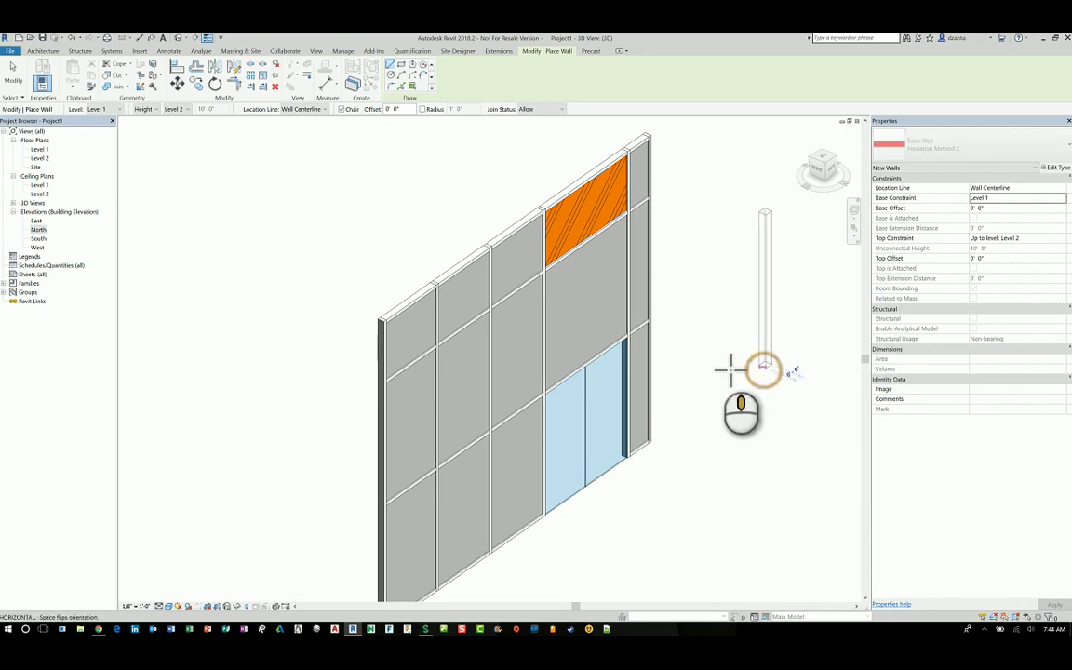
pyautogui.keyDown('shift'); pyautogui.moveTo(761, 372); pyautogui.dragTo(717, 371, button='middle'); pyautogui.keyUp('shift')
pyautogui.press('Escape')
pyautogui.press('Escape')
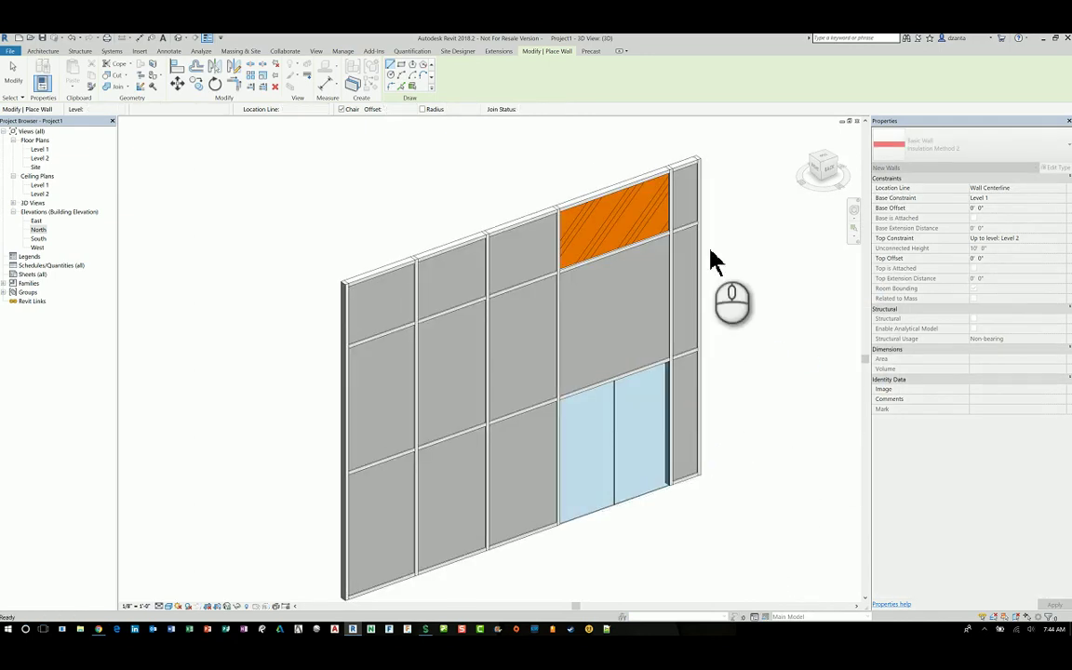
pyautogui.click(704, 240)
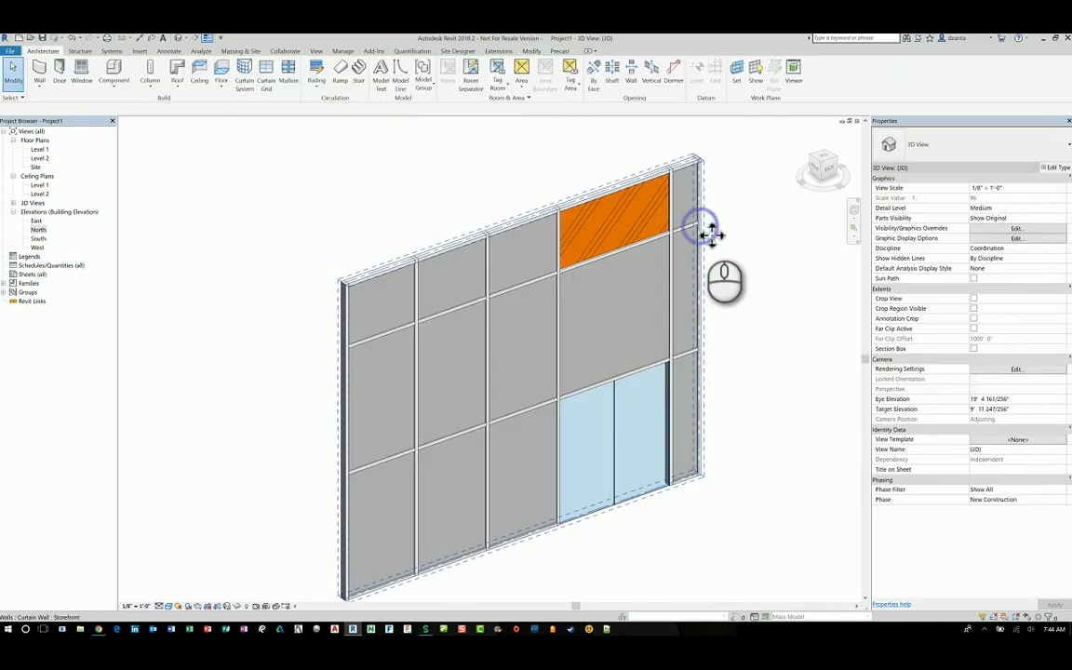
# Set the Storefront type's Curtain Panel to Basic Wall : Insulation Method 2 and apply
pyautogui.click(1056, 168)
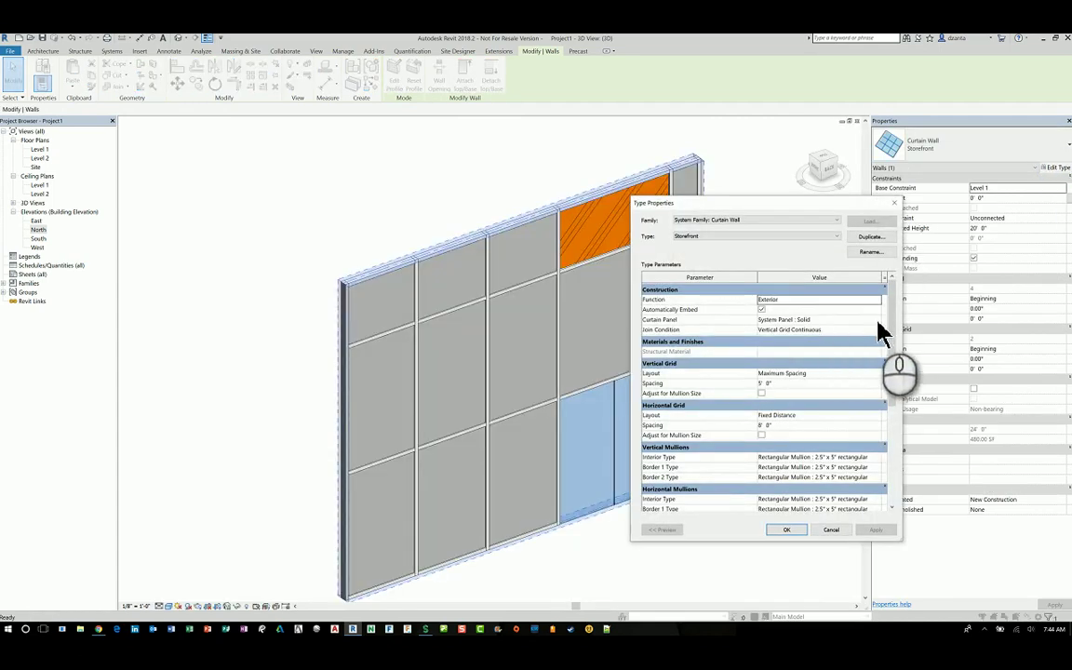
pyautogui.click(878, 321)
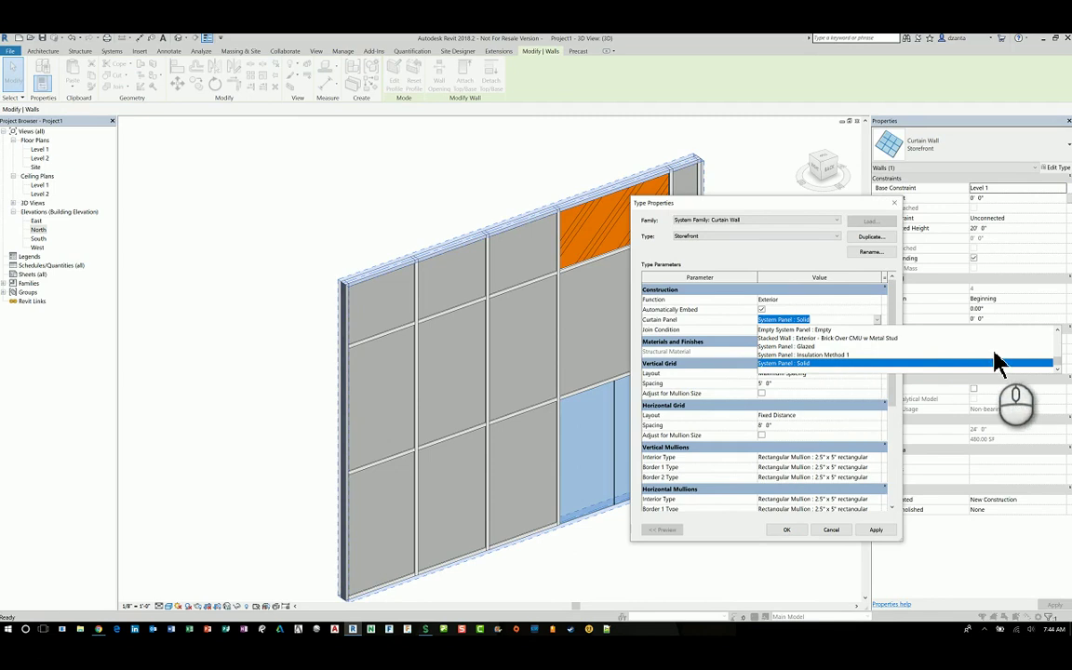
pyautogui.moveTo(1059, 363); pyautogui.dragTo(1063, 346)
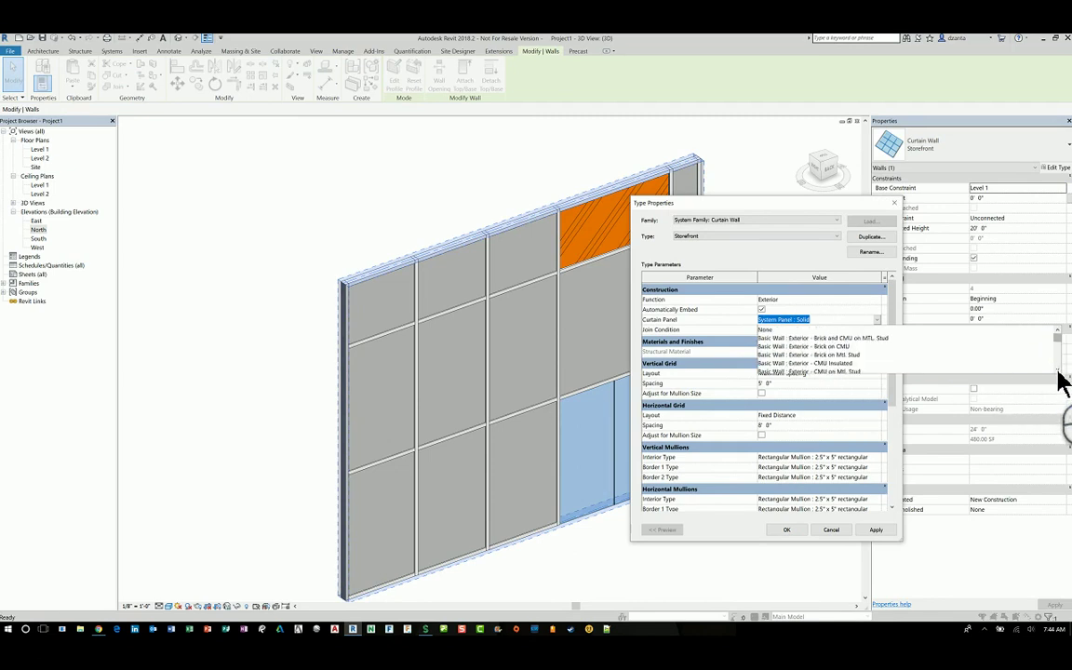
pyautogui.click(1058, 372)
pyautogui.click(1058, 372)
pyautogui.click(1058, 373)
pyautogui.click(1058, 372)
pyautogui.click(1058, 372)
pyautogui.click(1058, 372)
pyautogui.click(1058, 372)
pyautogui.click(1057, 372)
pyautogui.click(1058, 372)
pyautogui.click(1058, 372)
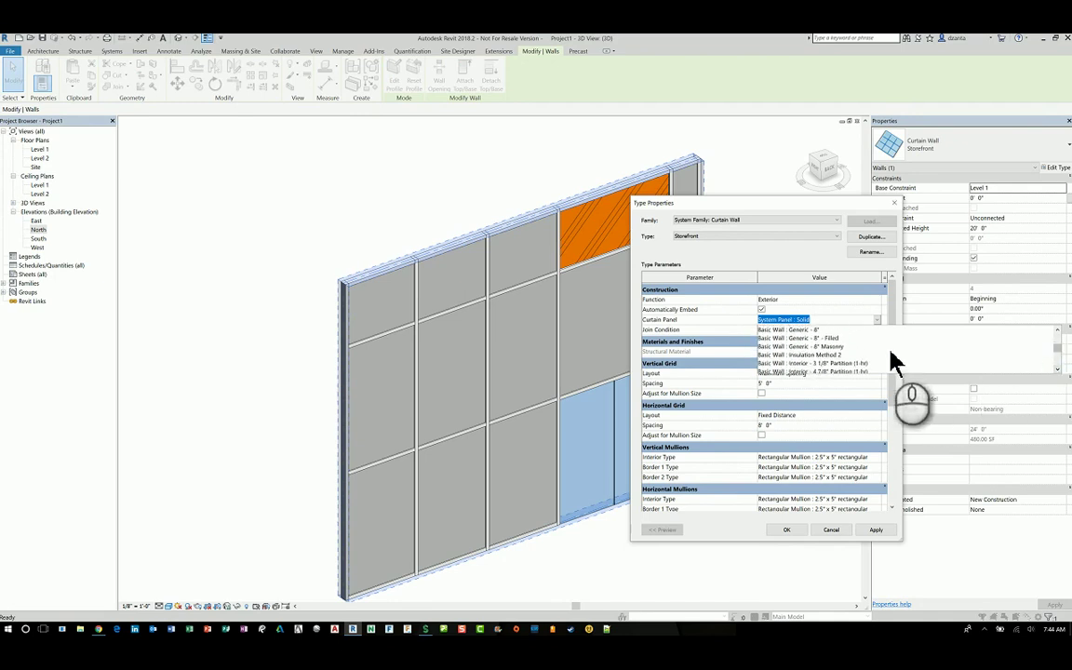
pyautogui.click(877, 355)
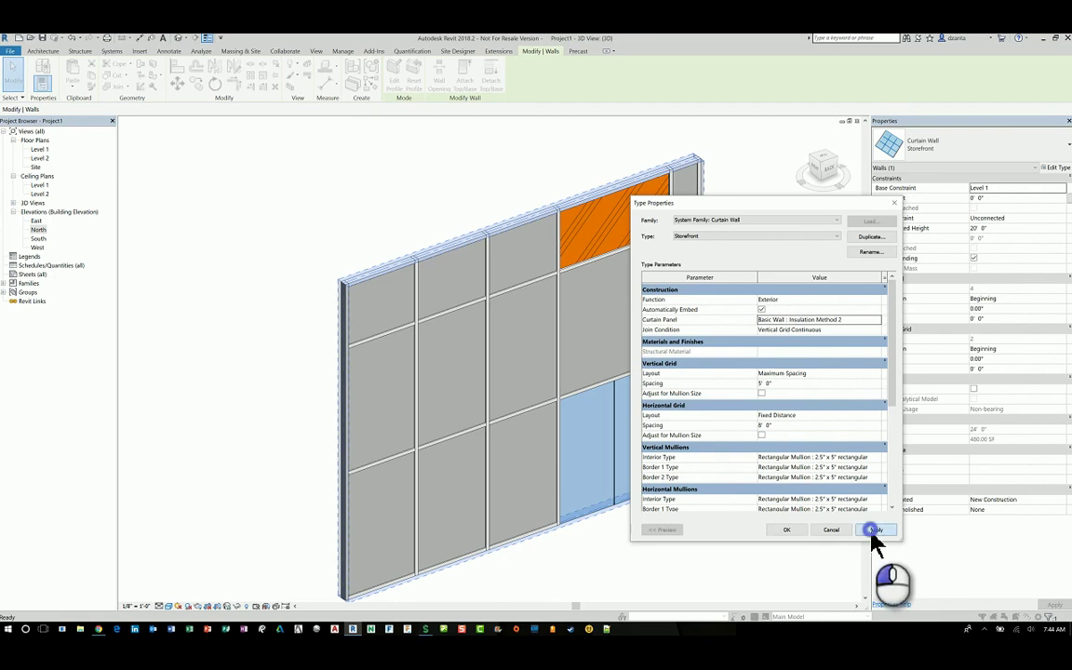
pyautogui.click(787, 533)
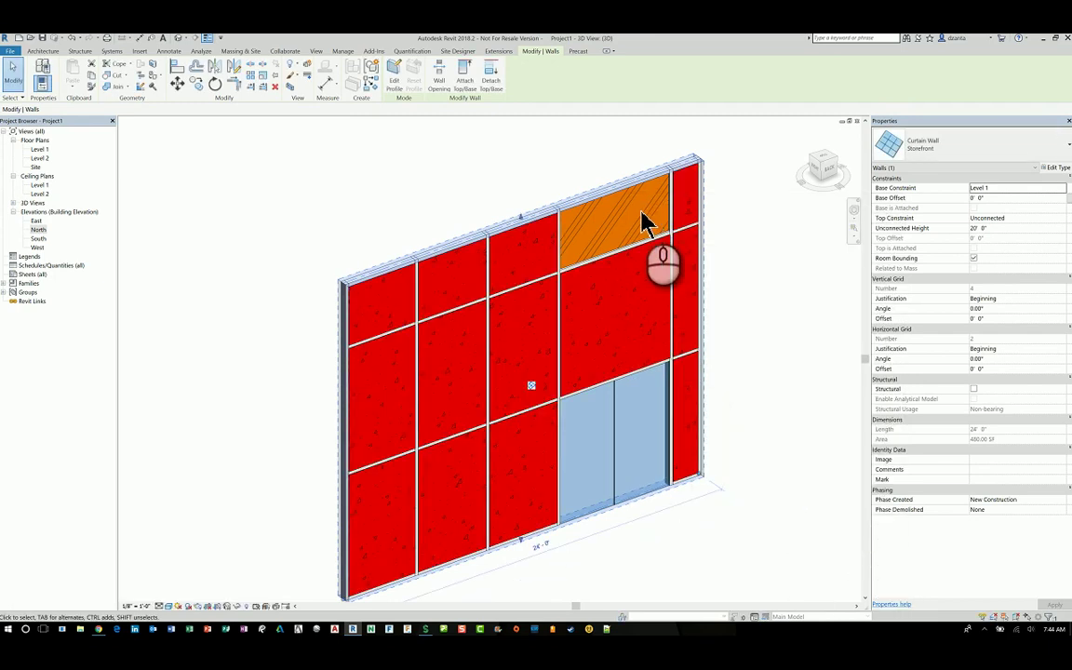
# Change a single middle-row curtain panel to Insulation Method 2, leaving the others grey
pyautogui.click(744, 336)
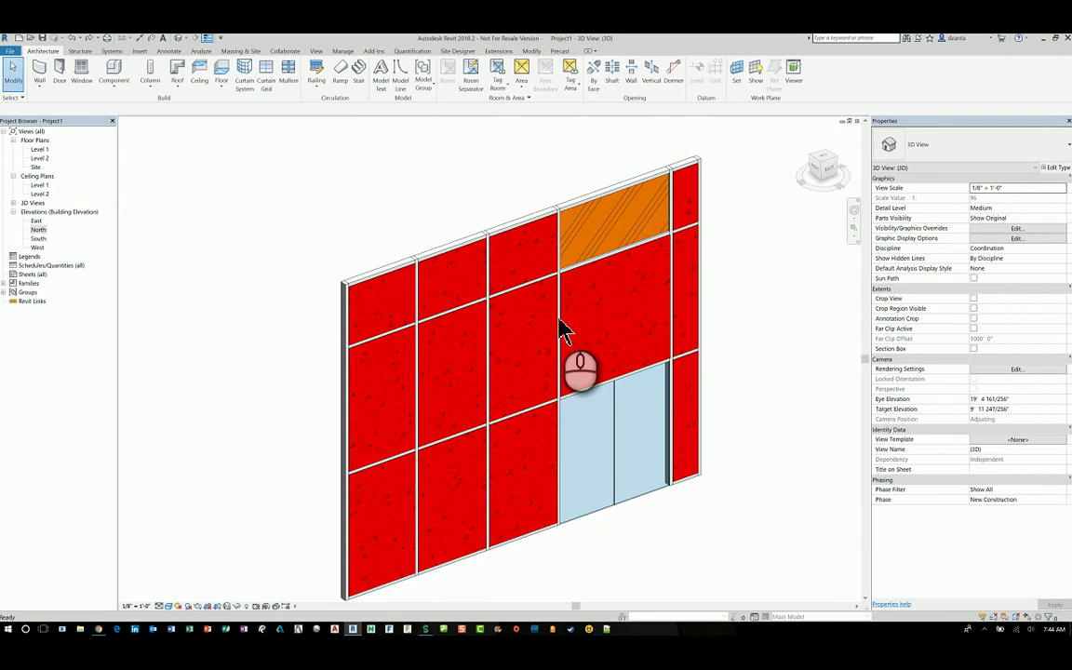
pyautogui.scroll(5, 558, 327)
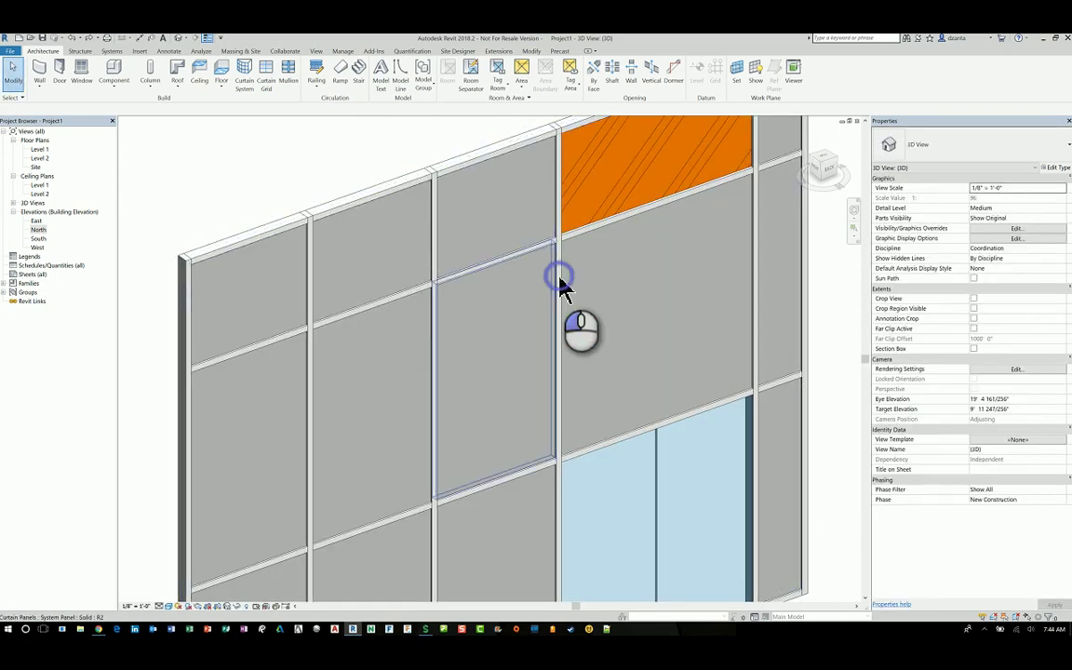
pyautogui.click(558, 283)
pyautogui.click(501, 359)
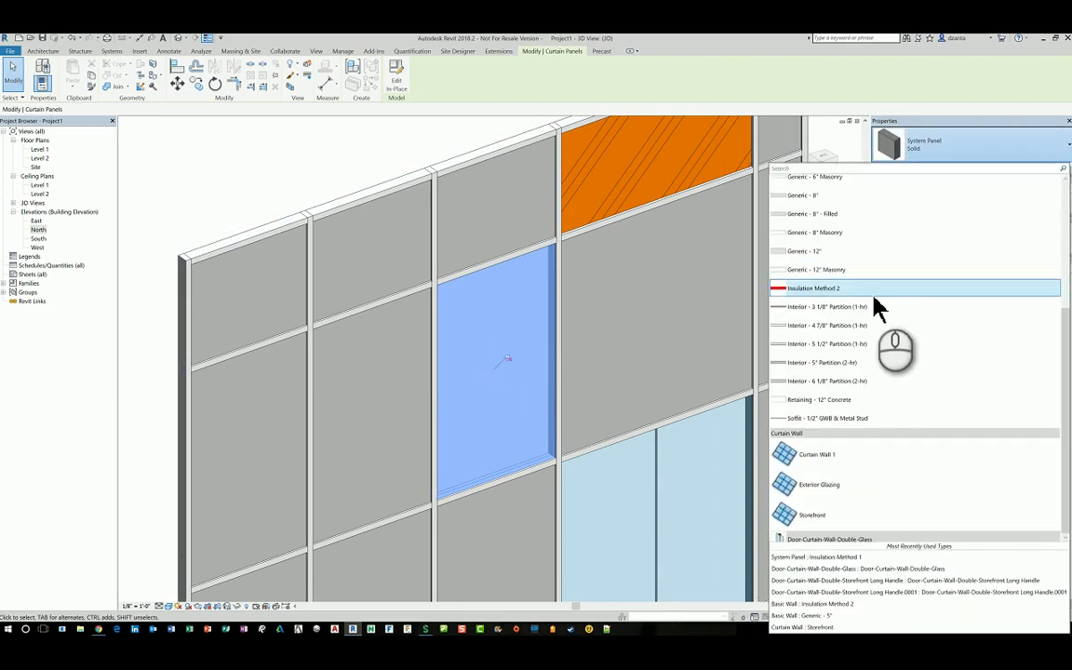
pyautogui.click(868, 290)
pyautogui.click(300, 157)
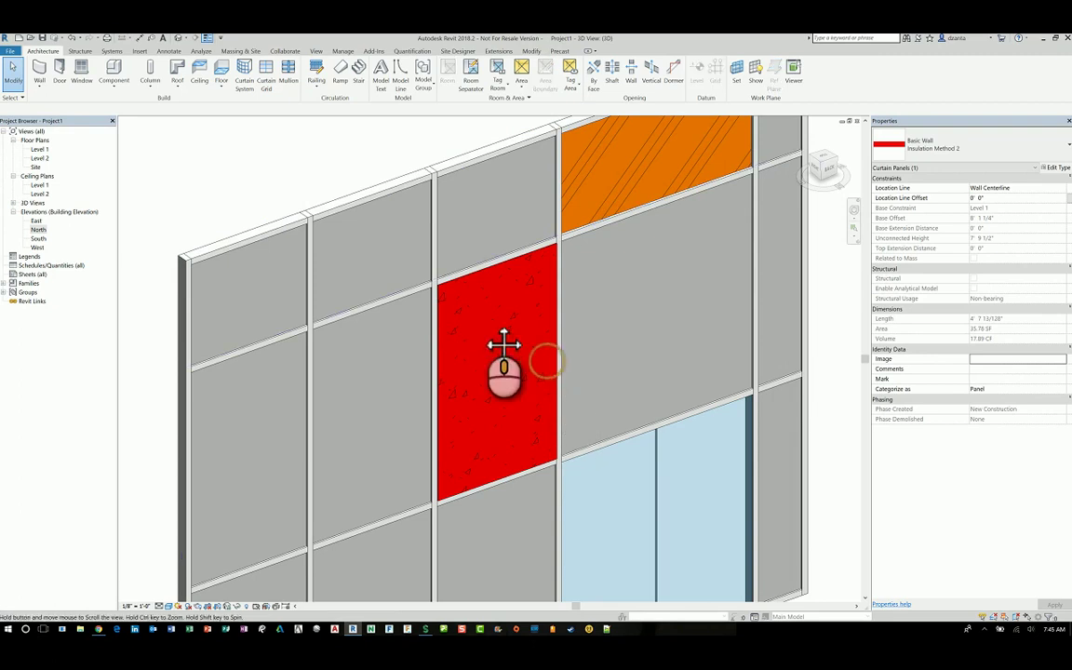
pyautogui.moveTo(548, 371); pyautogui.dragTo(481, 330, button='middle')
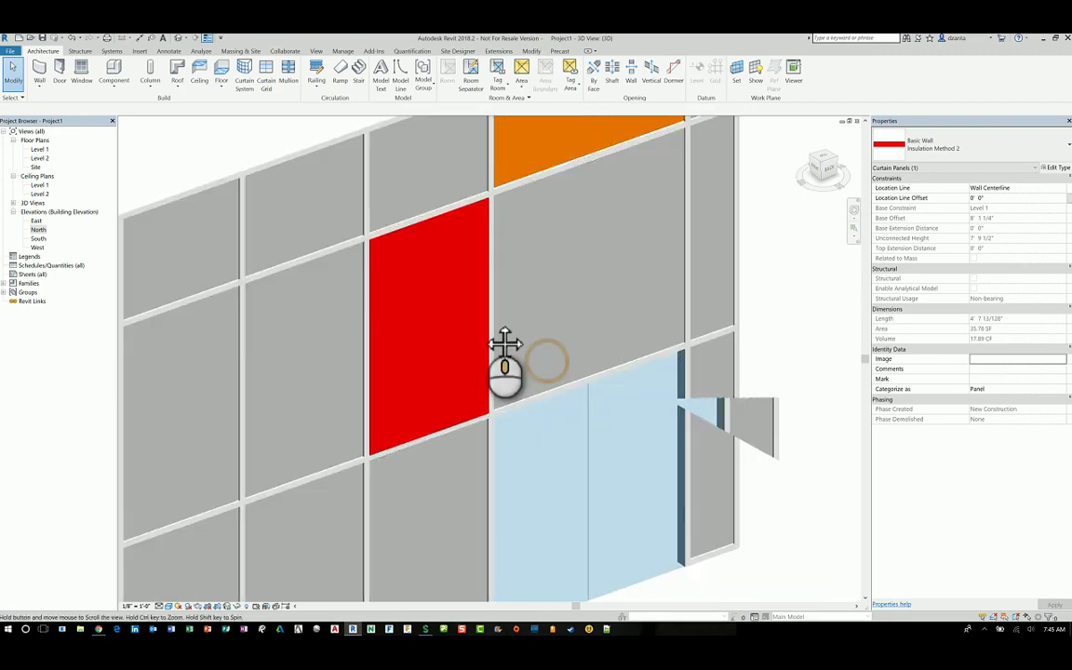
# Start the Door tool and check the available door types
pyautogui.click(58, 70)
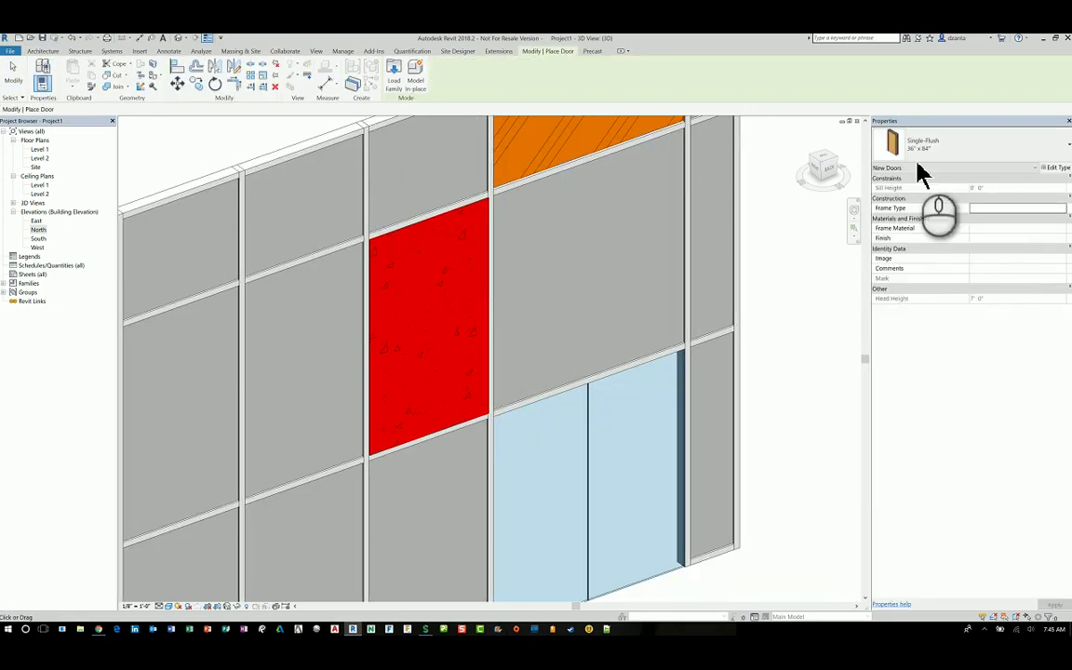
pyautogui.click(929, 144)
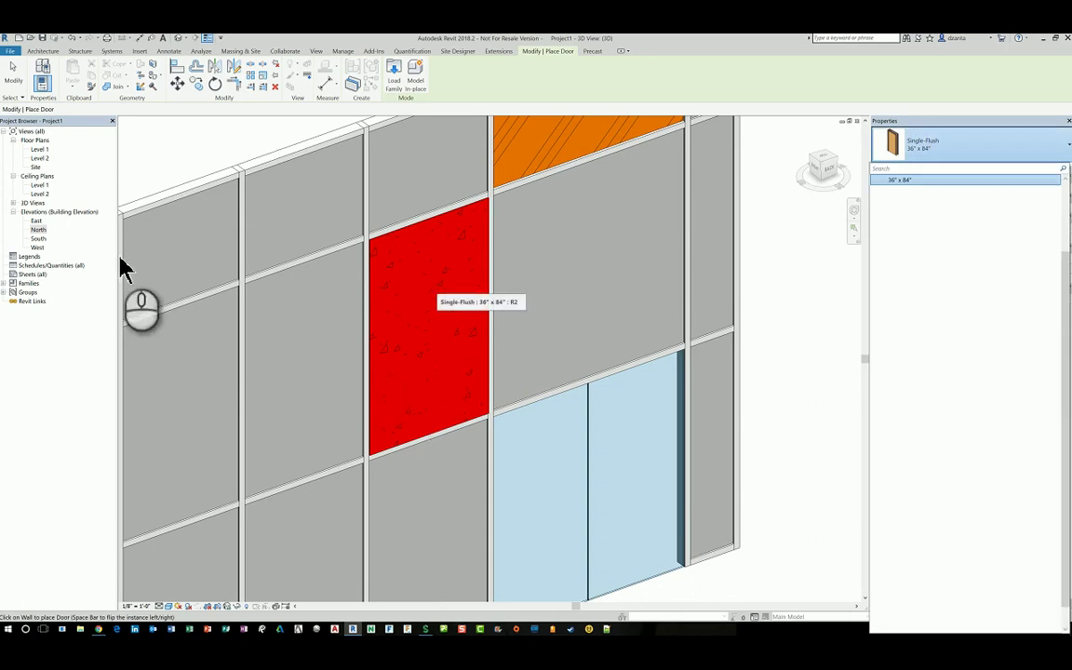
pyautogui.click(38, 230)
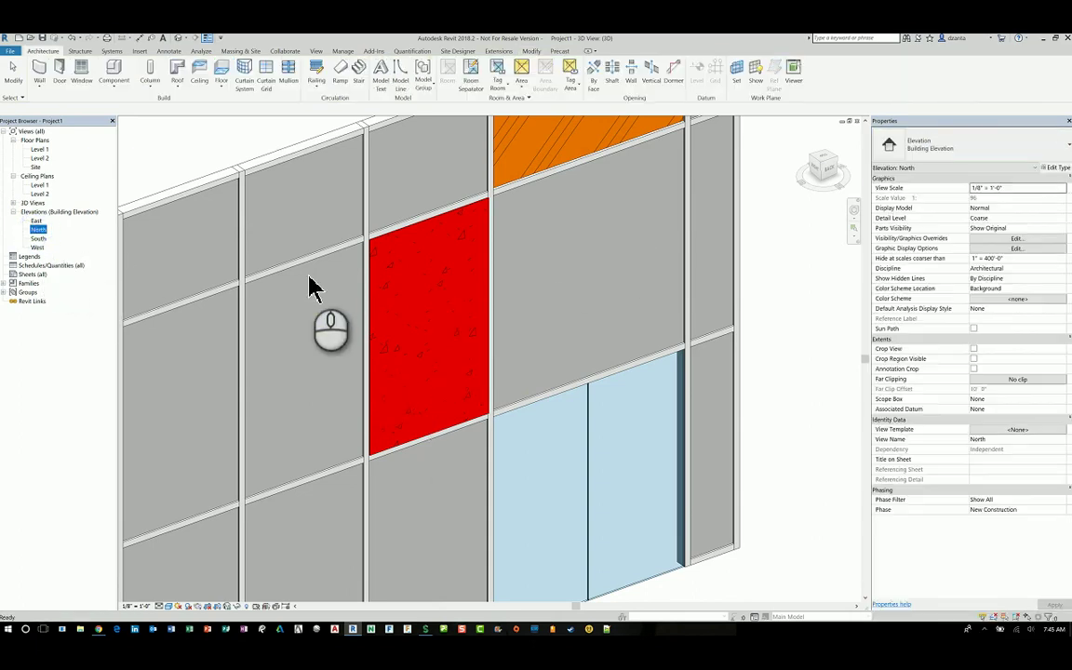
# Open the North elevation and zoom to fit (ZF)
pyautogui.doubleClick(39, 230)
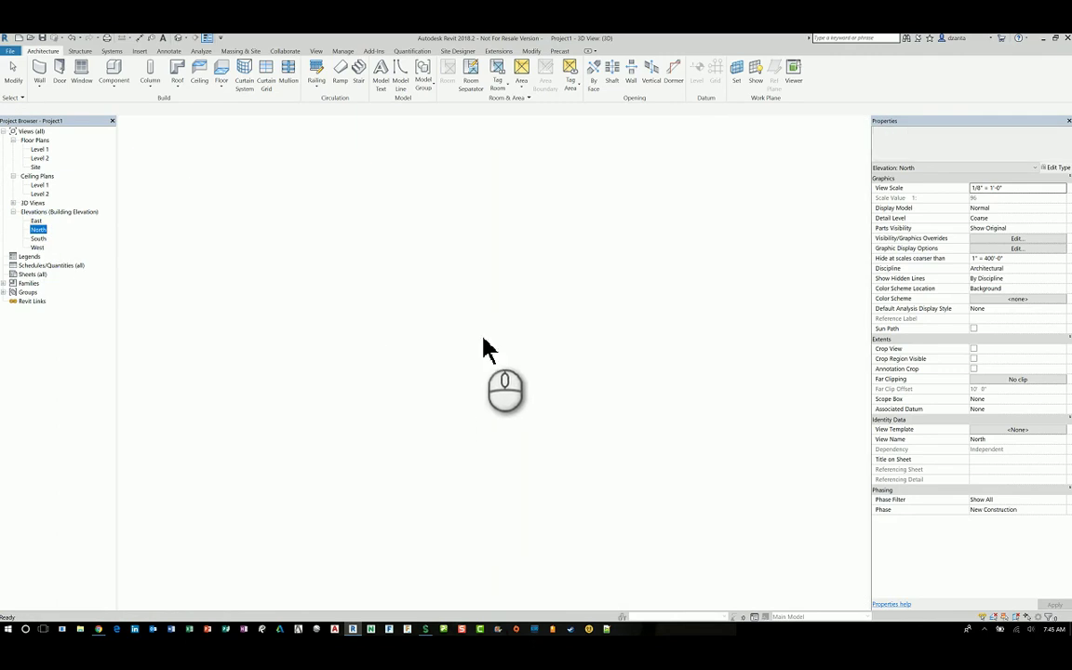
pyautogui.press('z')
pyautogui.press('f')
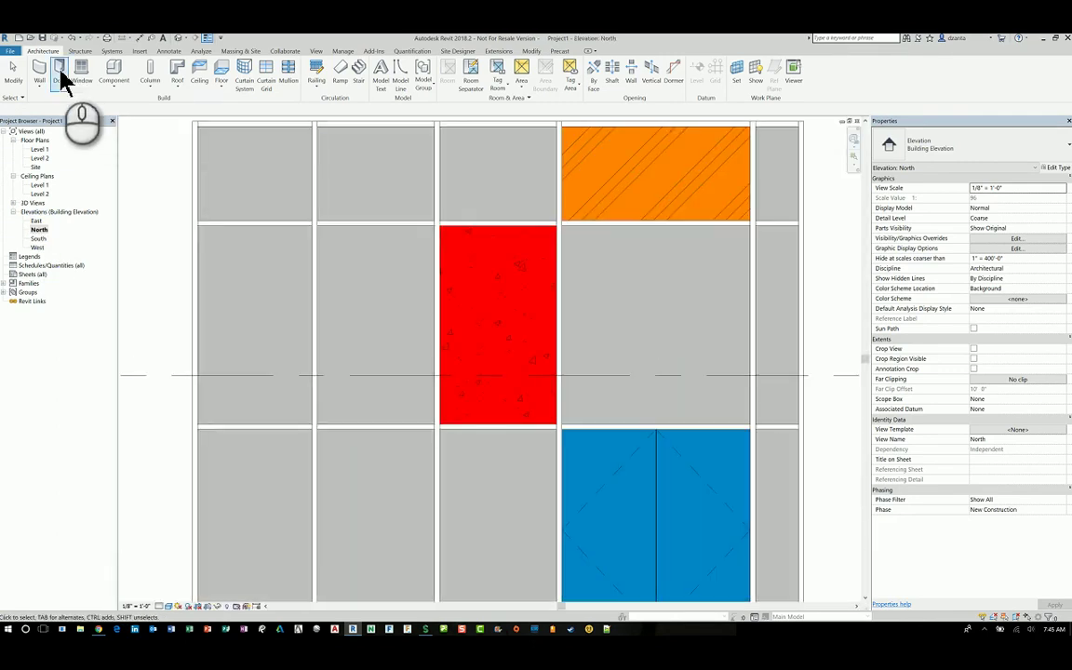
pyautogui.click(61, 74)
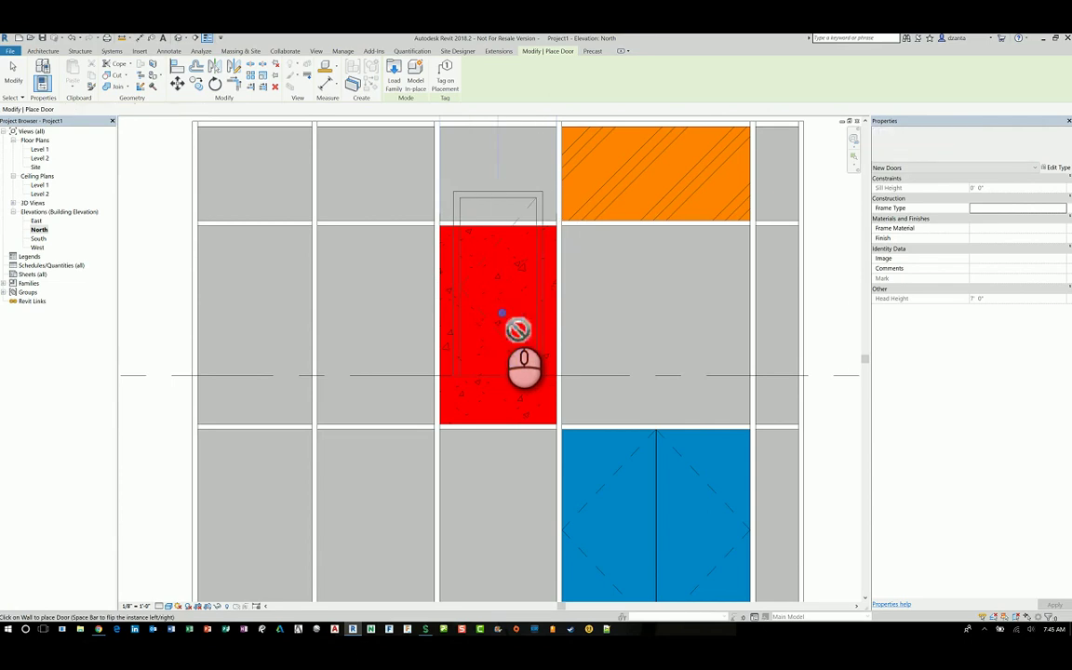
pyautogui.click(511, 324)
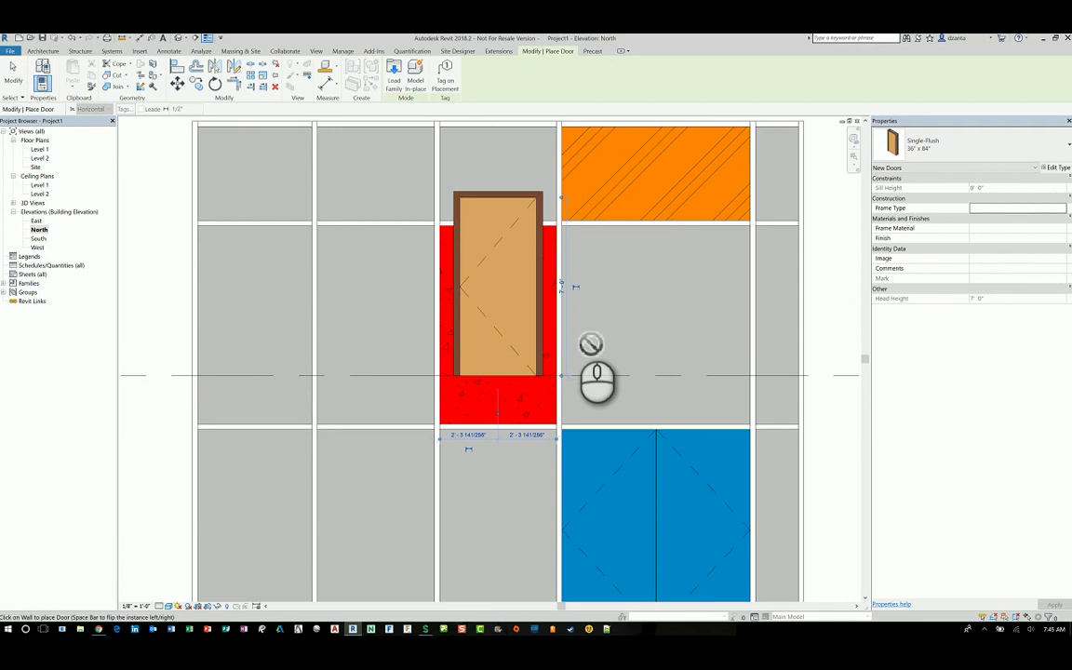
pyautogui.press('Escape')
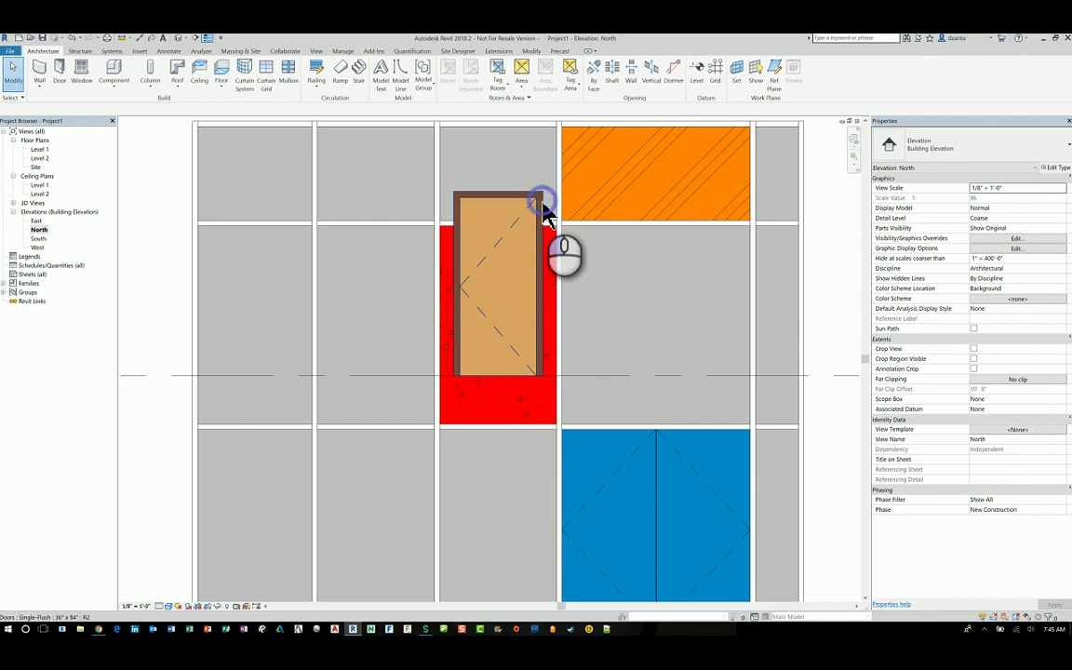
pyautogui.click(545, 212)
pyautogui.press('Delete')
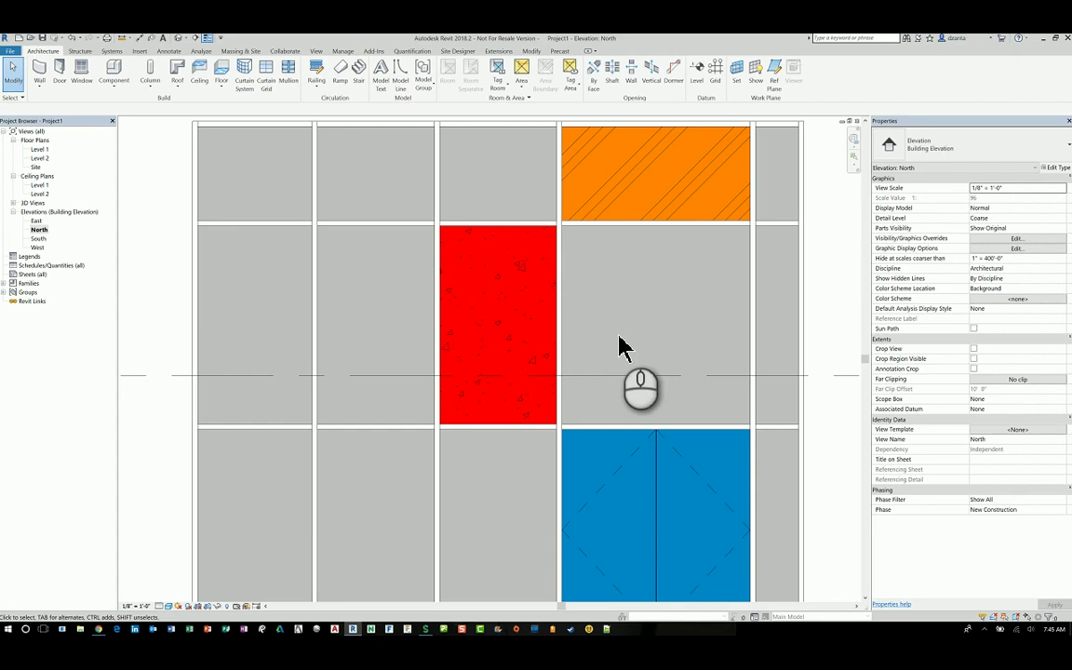
pyautogui.scroll(-2, 603, 346)
pyautogui.moveTo(603, 347)
pyautogui.mouseDown(button='middle')
pyautogui.moveTo(622, 359)
pyautogui.moveTo(600, 359)
pyautogui.mouseUp(button='middle')
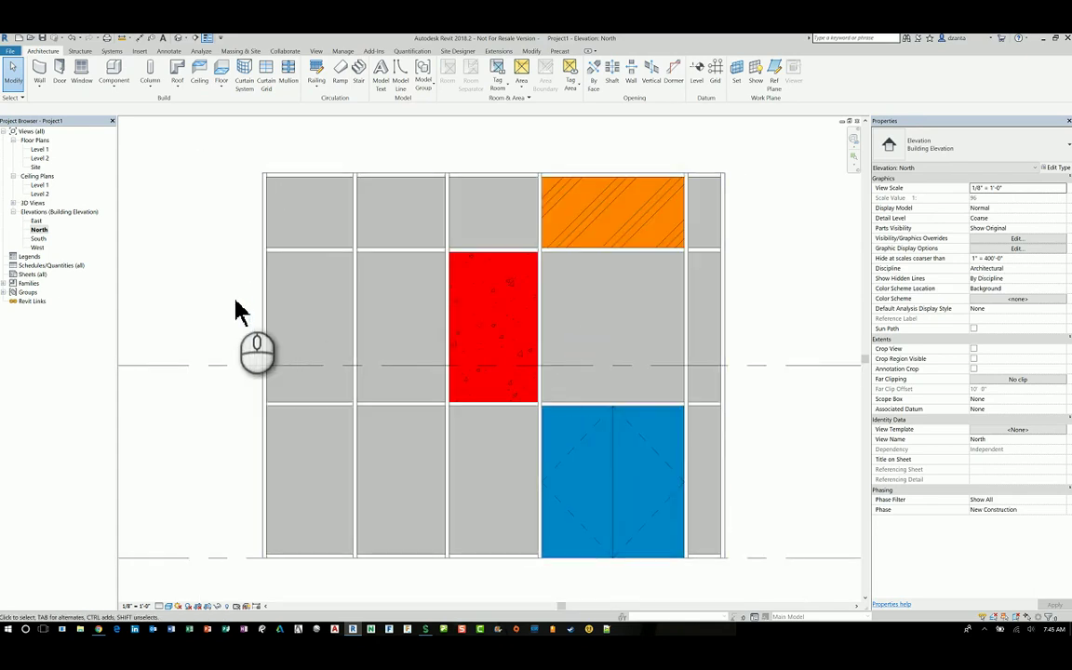